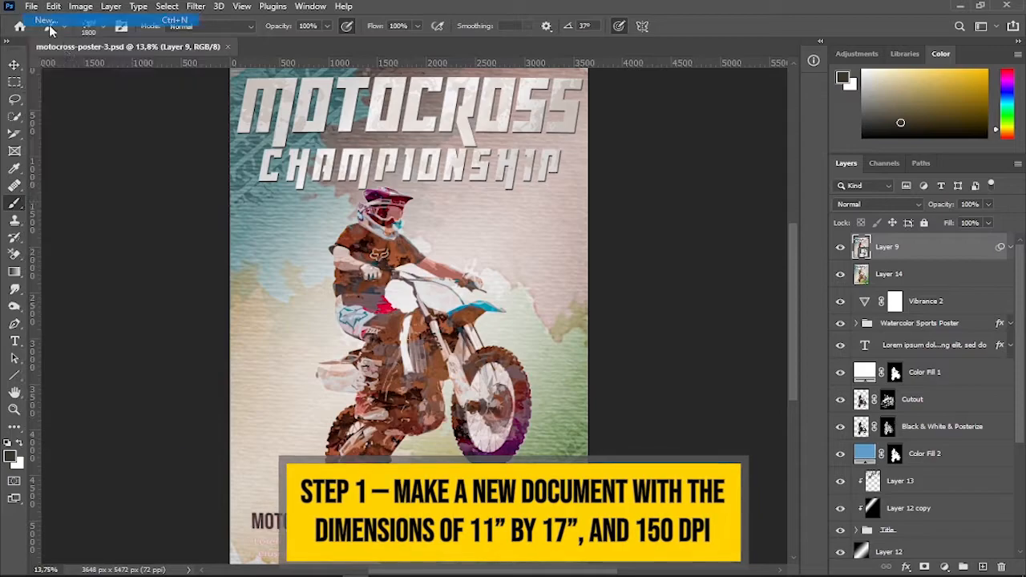
Step: Create a new document 11 inches wide by 17 inches high at 150 pixels/inch
{"action": "left_click", "coordinate": [803, 173]}
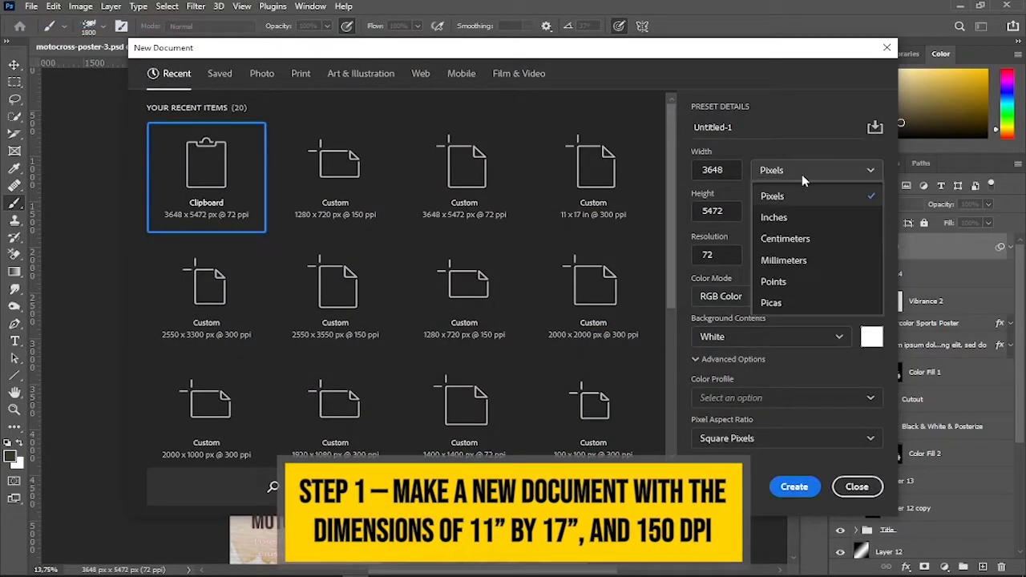
{"action": "left_click", "coordinate": [801, 213]}
{"action": "left_click_drag", "start_coordinate": [733, 170], "coordinate": [648, 171]}
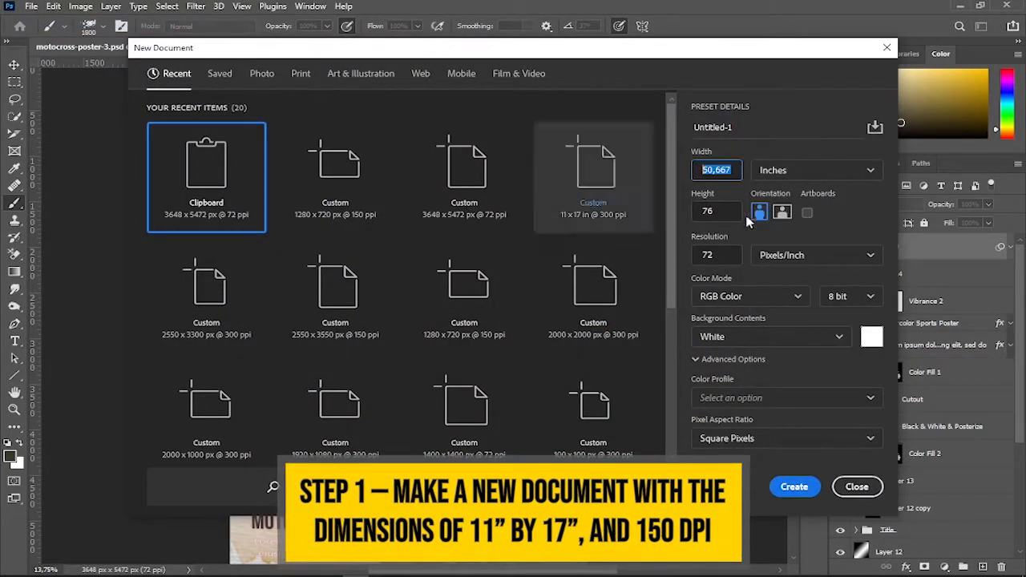
{"action": "type", "text": "11"}
{"action": "left_click_drag", "start_coordinate": [731, 208], "coordinate": [679, 222]}
{"action": "type", "text": "17"}
{"action": "key", "text": "Tab"}
{"action": "type", "text": "150"}
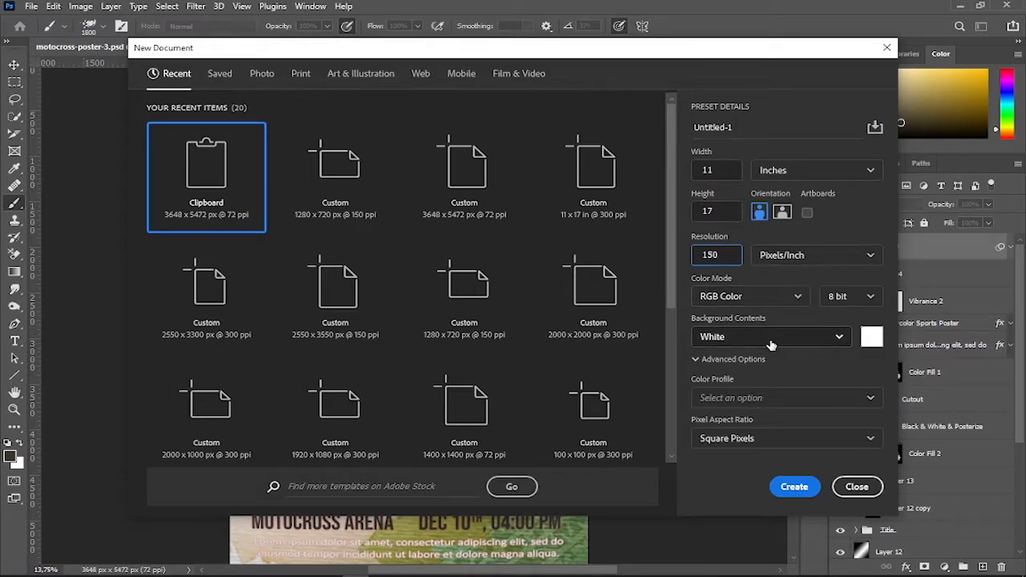
{"action": "left_click", "coordinate": [791, 489]}
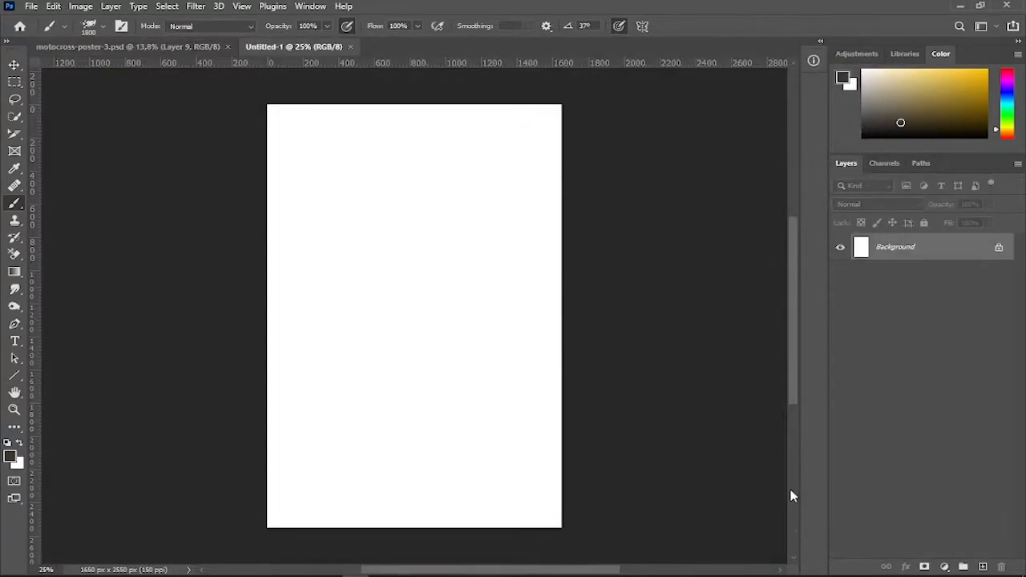
Step: Place the motocross rider photo on the blank canvas, enlarge it to cover the whole page and commit the placement
{"action": "scroll", "coordinate": [702, 435], "scroll_direction": "up", "scroll_amount": 1}
{"action": "scroll", "coordinate": [786, 394], "scroll_direction": "left", "scroll_amount": 1}
{"action": "scroll", "coordinate": [793, 325], "scroll_direction": "up", "scroll_amount": 1}
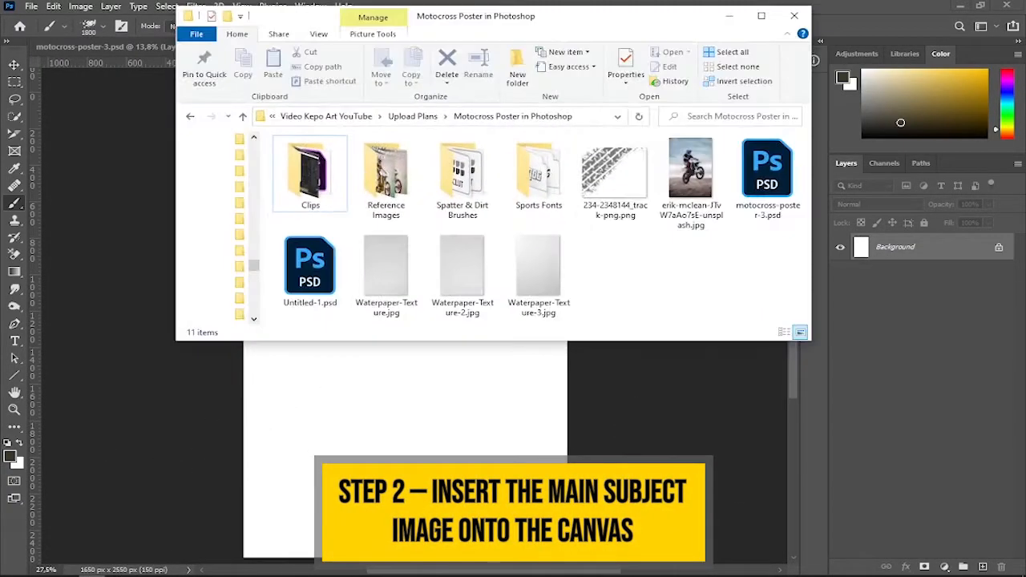
{"action": "left_click_drag", "start_coordinate": [690, 178], "coordinate": [477, 416]}
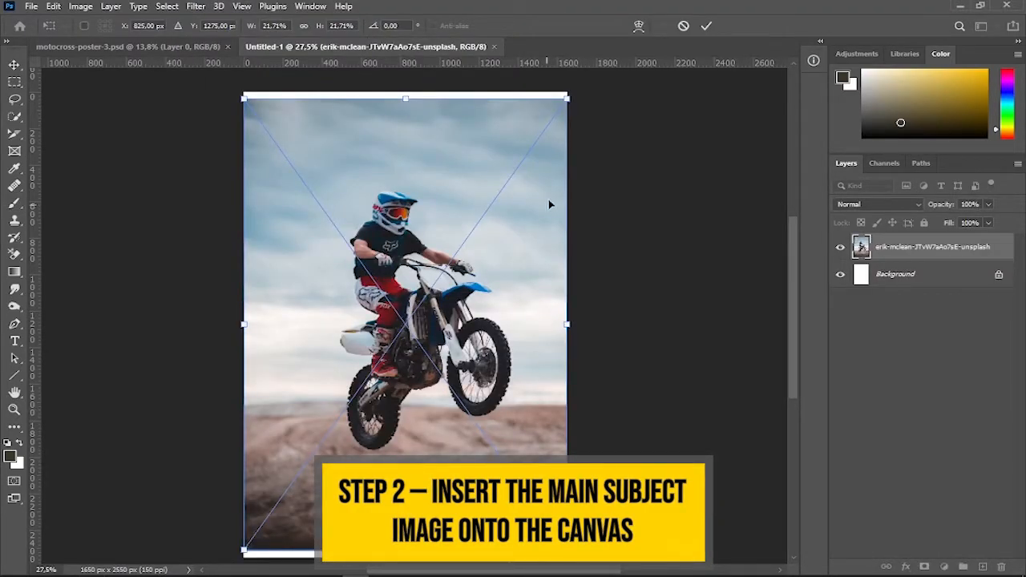
{"action": "left_click_drag", "start_coordinate": [569, 99], "coordinate": [588, 96]}
{"action": "left_click", "coordinate": [707, 27]}
{"action": "key", "text": "b"}
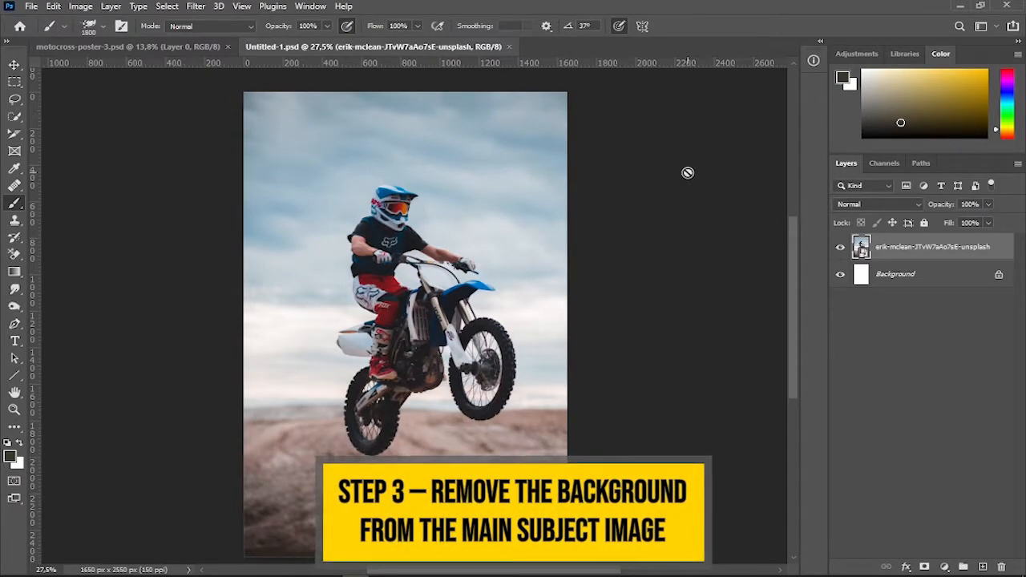
Step: Open Select and Mask on the rider photo, view it On Layers and automatically select the subject
{"action": "left_click", "coordinate": [170, 9]}
{"action": "left_click", "coordinate": [206, 197]}
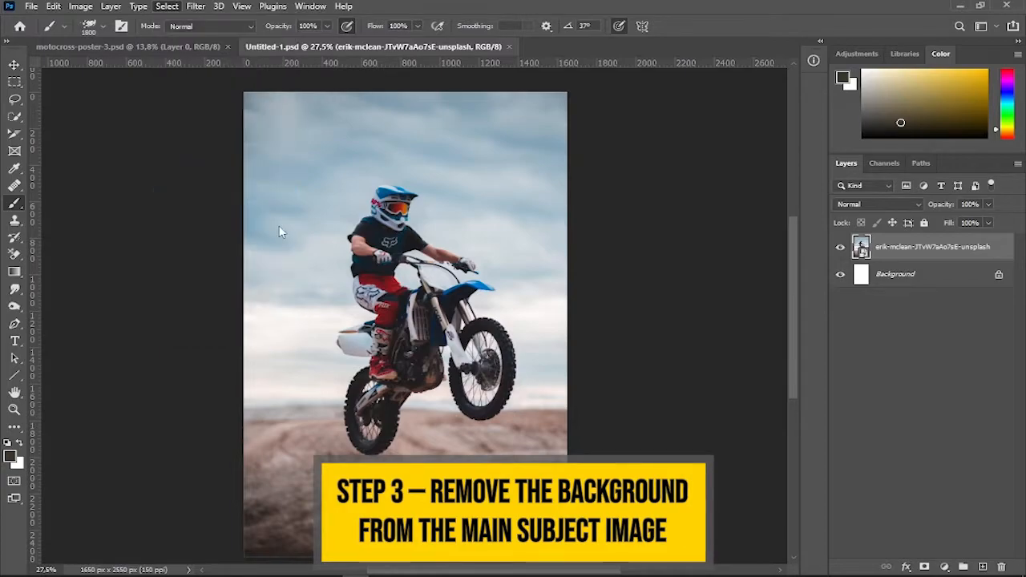
{"action": "left_click", "coordinate": [878, 116]}
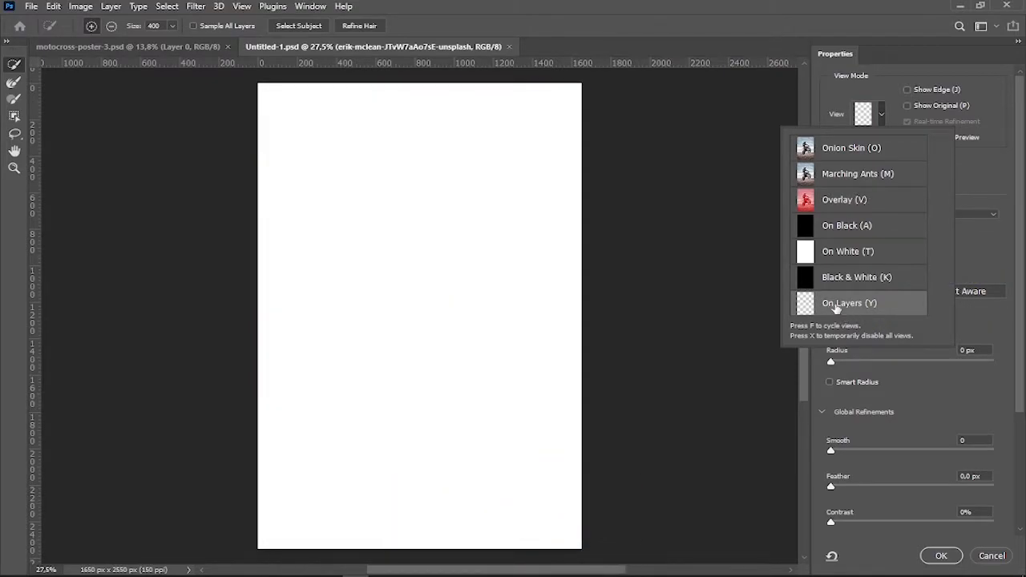
{"action": "left_click", "coordinate": [297, 28]}
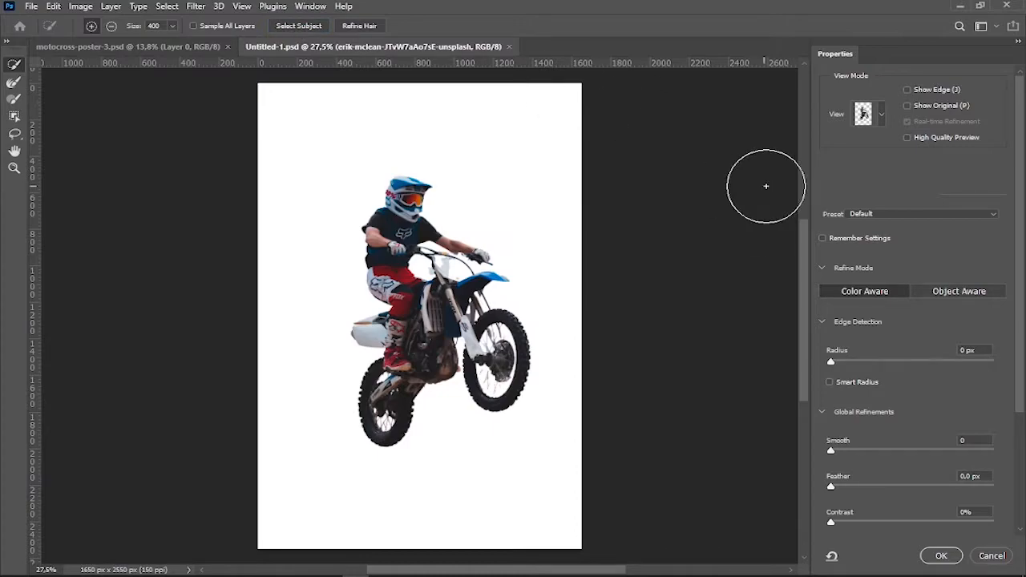
Step: Check the cutout's edges in the Black & White and On Black view modes
{"action": "left_click", "coordinate": [882, 116]}
{"action": "left_click", "coordinate": [845, 278]}
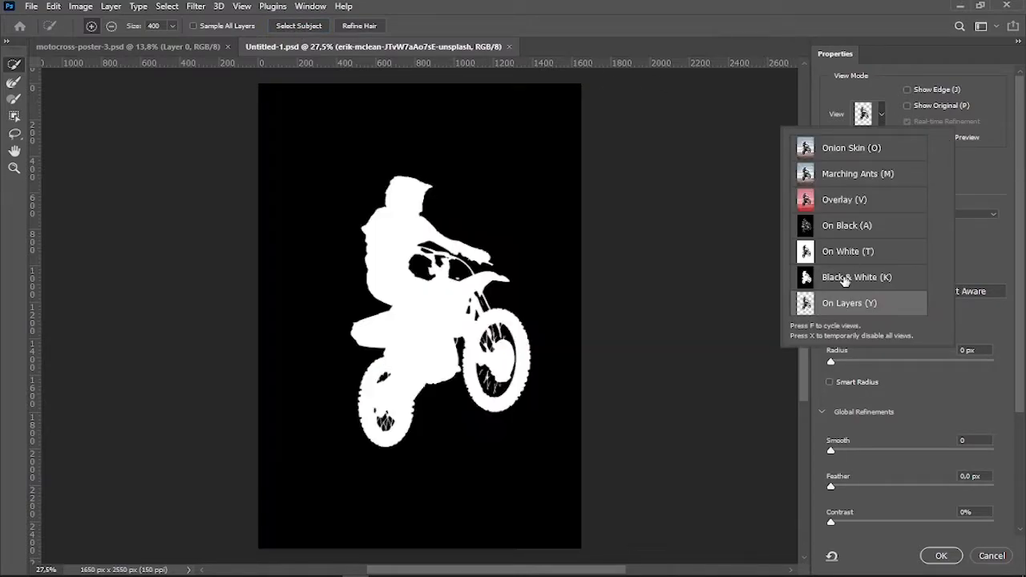
{"action": "left_click", "coordinate": [852, 229]}
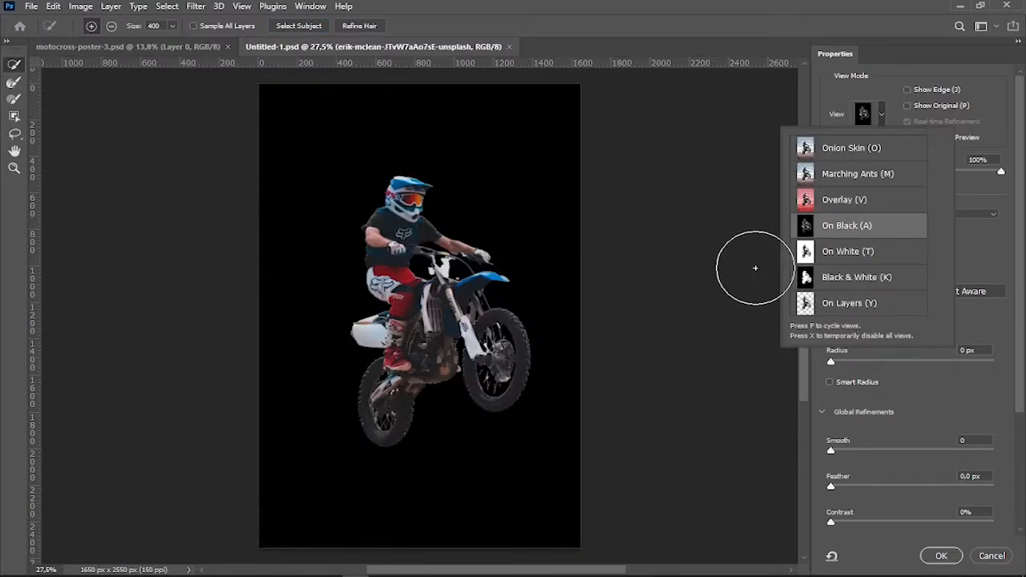
{"action": "left_click", "coordinate": [987, 255]}
{"action": "scroll", "coordinate": [660, 309], "scroll_direction": "up", "scroll_amount": 6}
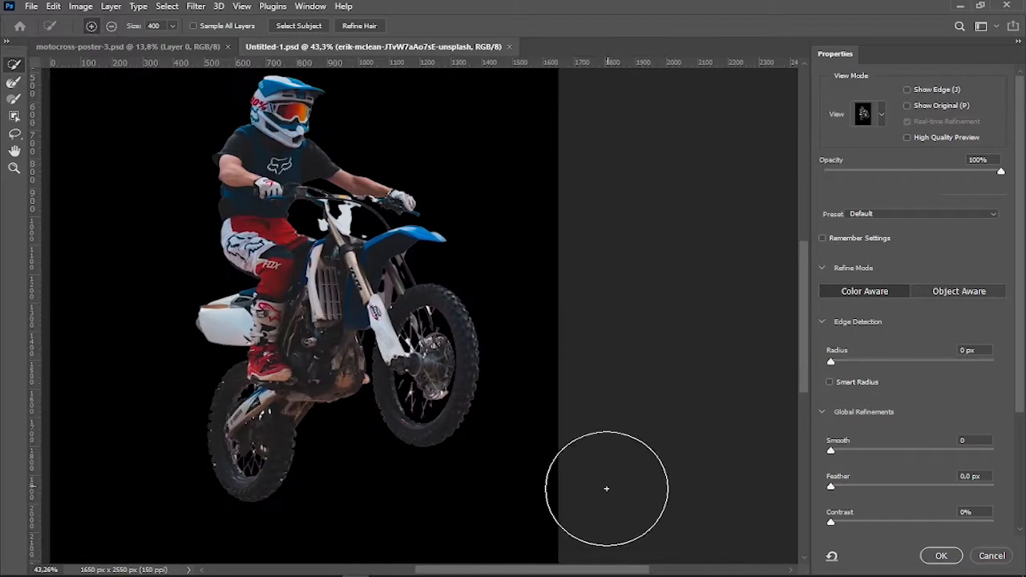
Step: Switch the mask preview to Overlay and set its opacity to 24%
{"action": "left_click", "coordinate": [881, 114]}
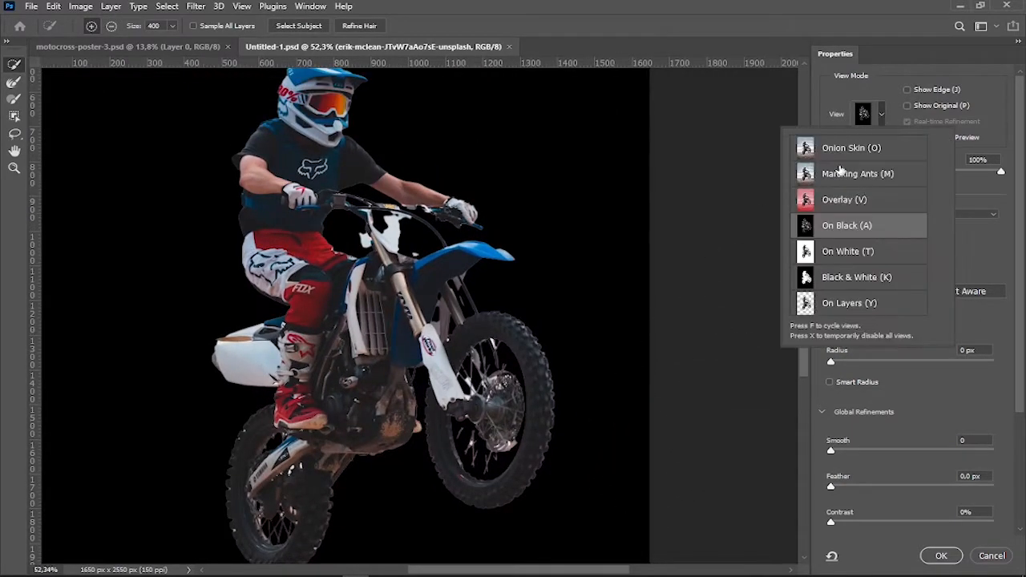
{"action": "left_click", "coordinate": [859, 204]}
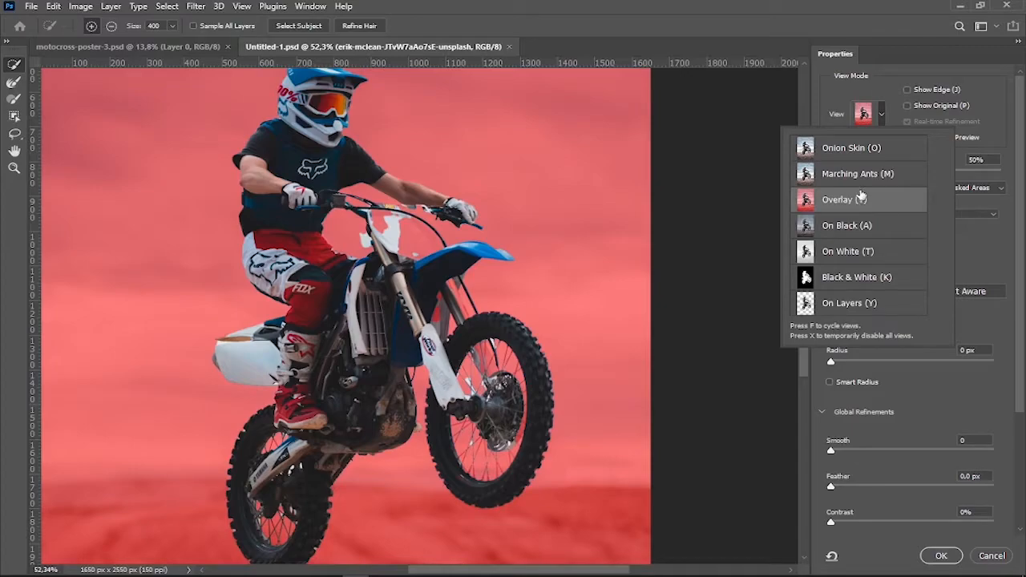
{"action": "left_click", "coordinate": [969, 214]}
{"action": "left_click_drag", "start_coordinate": [914, 174], "coordinate": [866, 170]}
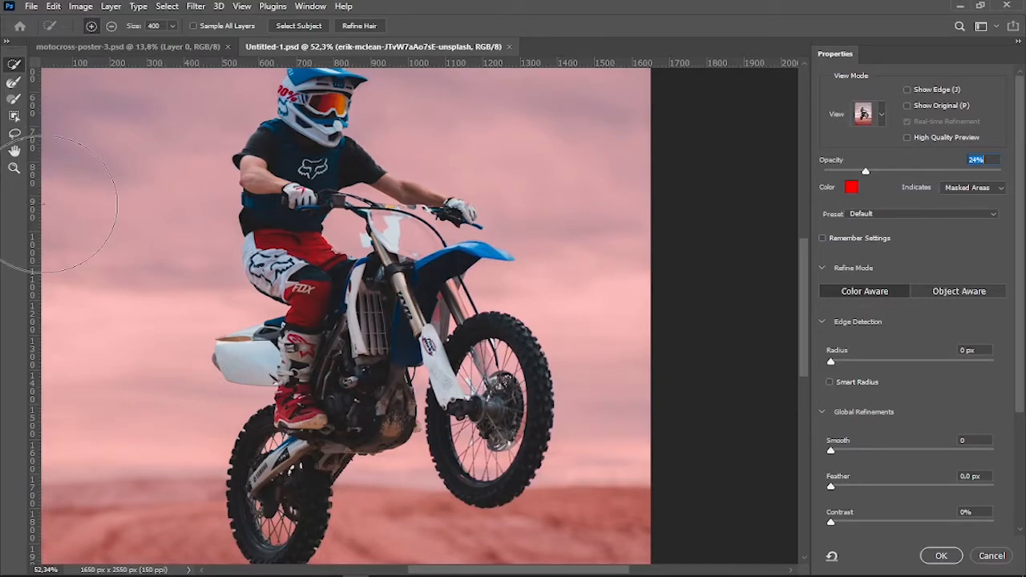
Step: With a smaller Quick Selection brush, correct the selection around the bike's white front number plate below the handlebar
{"action": "left_click", "coordinate": [13, 168]}
{"action": "left_click_drag", "start_coordinate": [358, 226], "coordinate": [523, 251]}
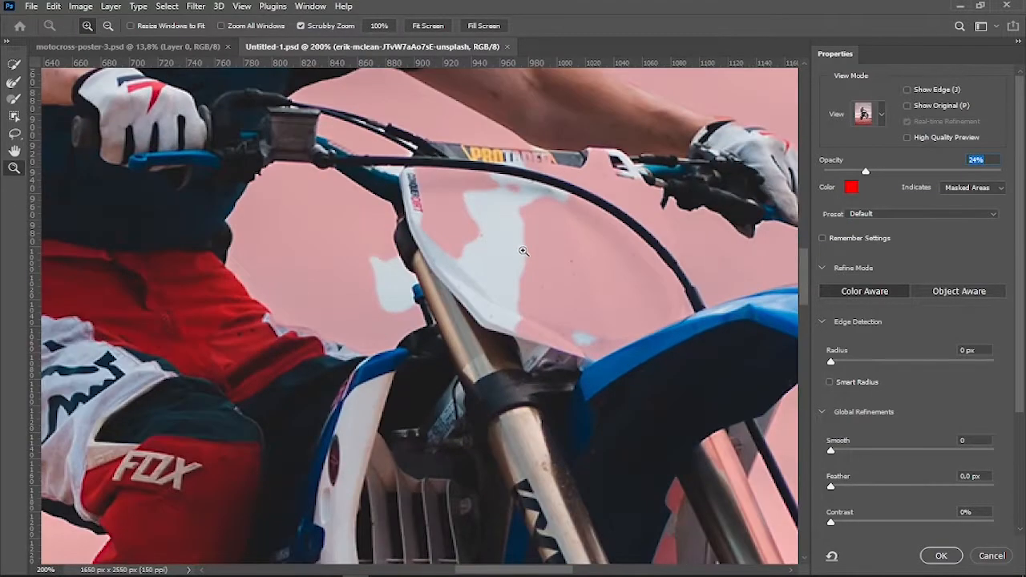
{"action": "left_click_drag", "start_coordinate": [535, 574], "coordinate": [550, 573]}
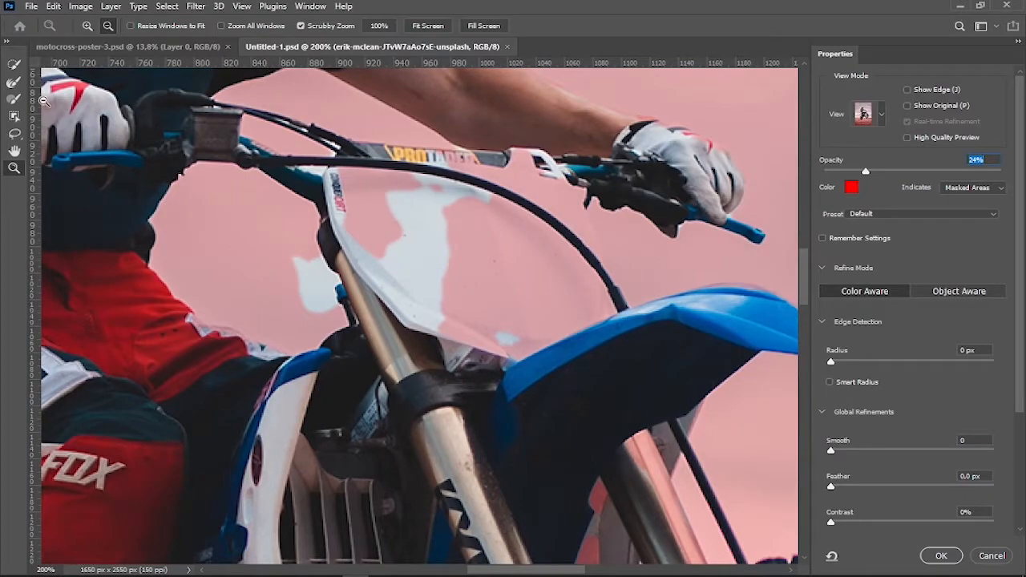
{"action": "left_click", "coordinate": [16, 65]}
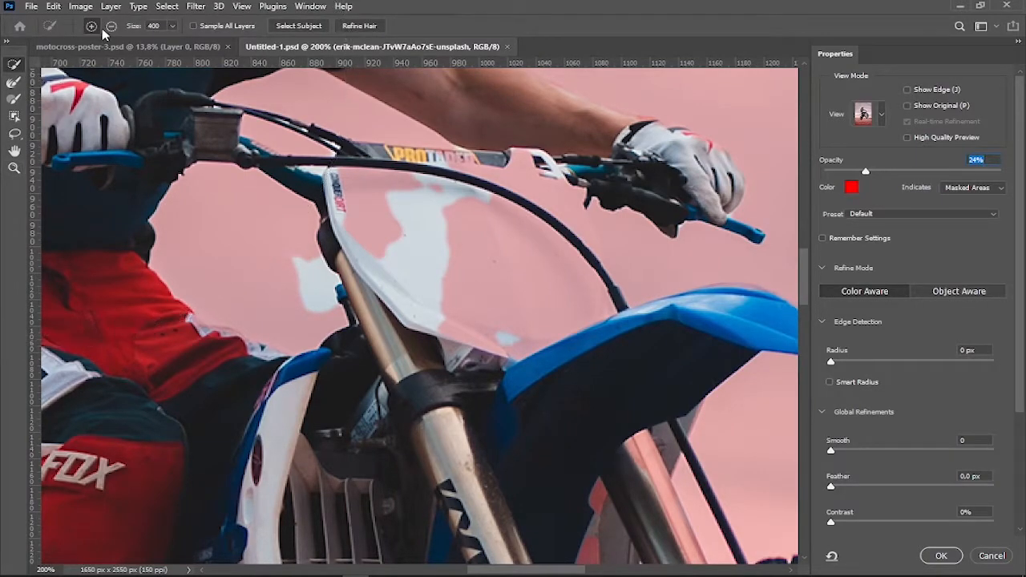
{"action": "key", "text": "["}
{"action": "key", "text": "["}
{"action": "key", "text": "["}
{"action": "key", "text": "["}
{"action": "key", "text": "["}
{"action": "key", "text": "["}
{"action": "key", "text": "["}
{"action": "key", "text": "["}
{"action": "key", "text": "["}
{"action": "key", "text": "["}
{"action": "key", "text": "["}
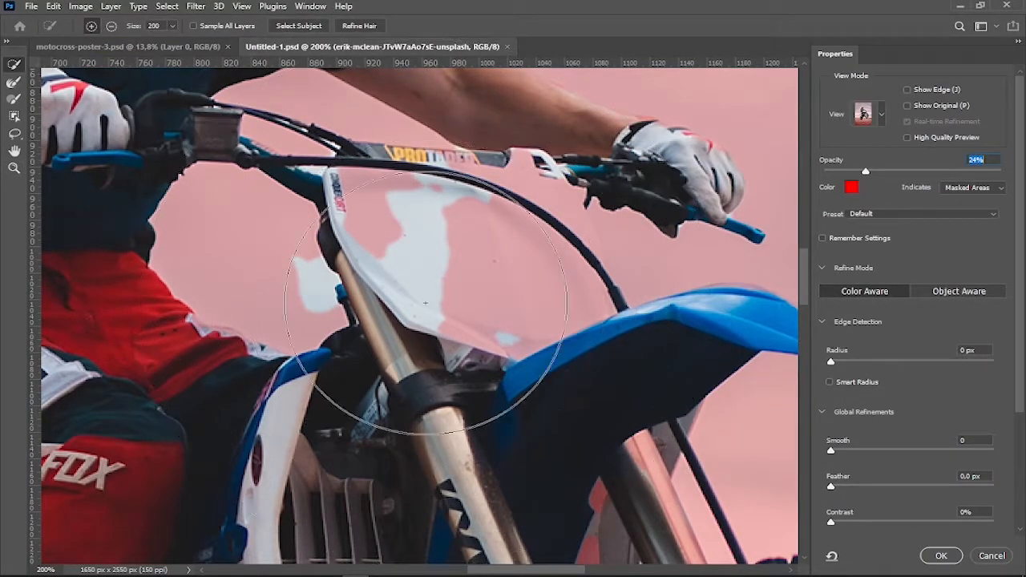
{"action": "key", "text": "["}
{"action": "mouse_move", "coordinate": [461, 258]}
{"action": "left_mouse_down"}
{"action": "mouse_move", "coordinate": [506, 269]}
{"action": "mouse_move", "coordinate": [507, 301]}
{"action": "mouse_move", "coordinate": [290, 295]}
{"action": "left_mouse_up"}
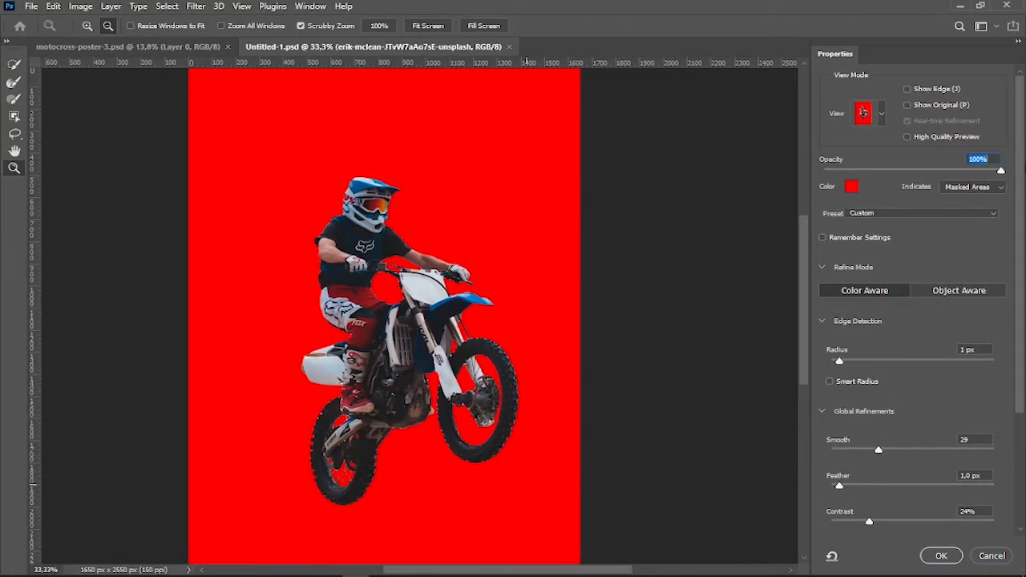
Step: Enable Decontaminate Colors and output the refined selection to a New Layer with Layer Mask
{"action": "scroll", "coordinate": [1011, 476], "scroll_direction": "down", "scroll_amount": 5}
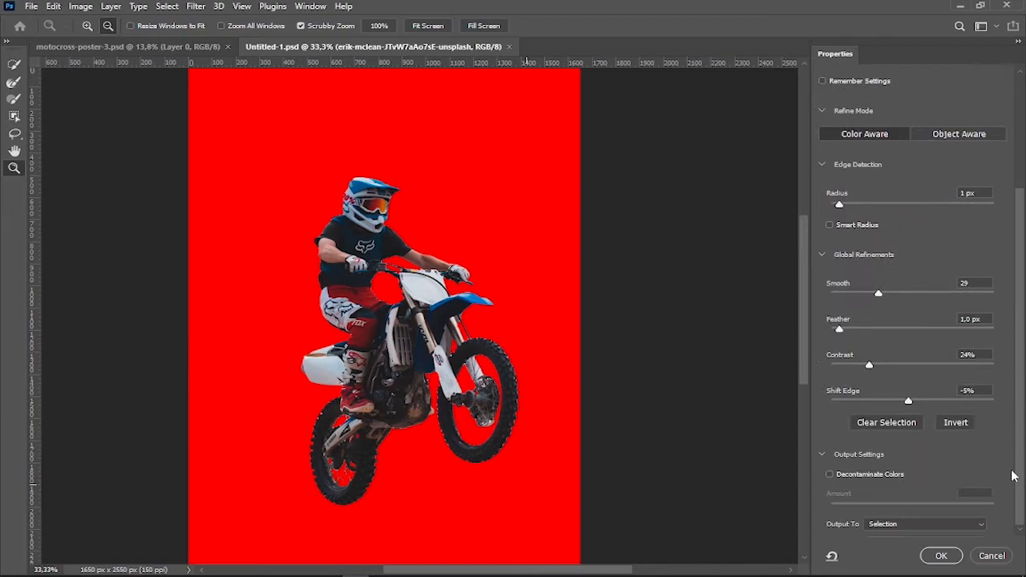
{"action": "left_click", "coordinate": [829, 475]}
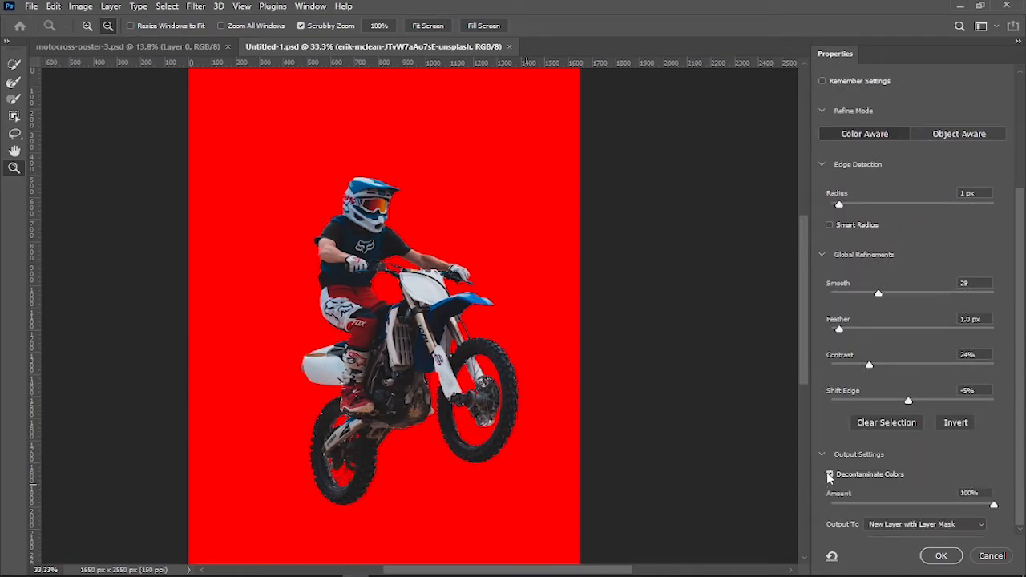
{"action": "left_click", "coordinate": [965, 527]}
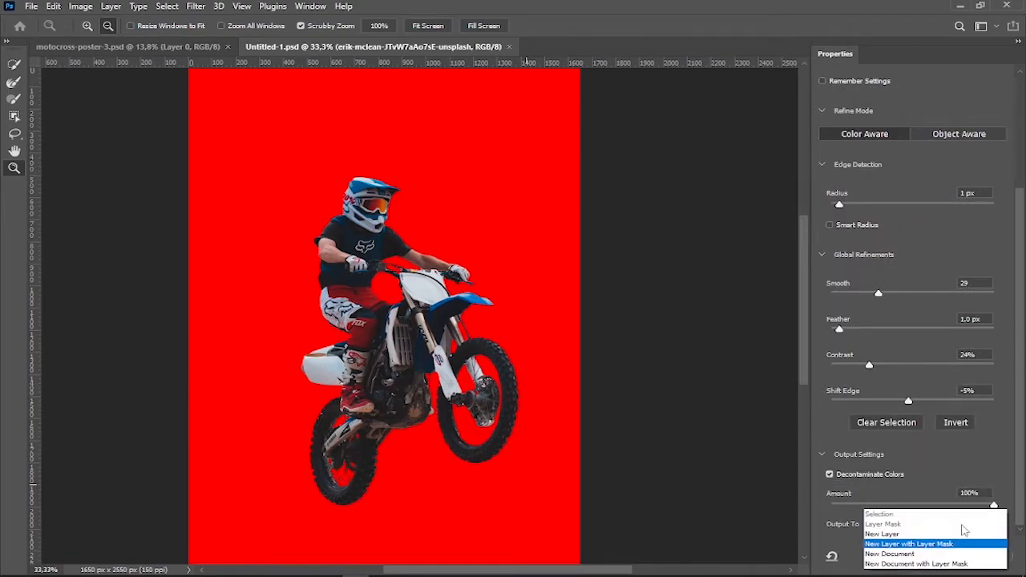
{"action": "left_click", "coordinate": [933, 545]}
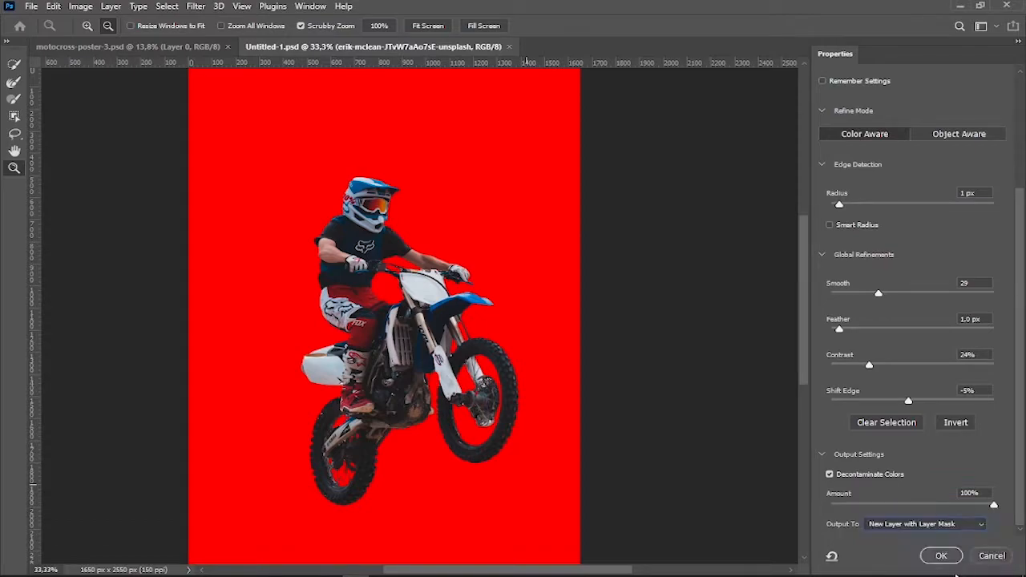
{"action": "left_click", "coordinate": [942, 556]}
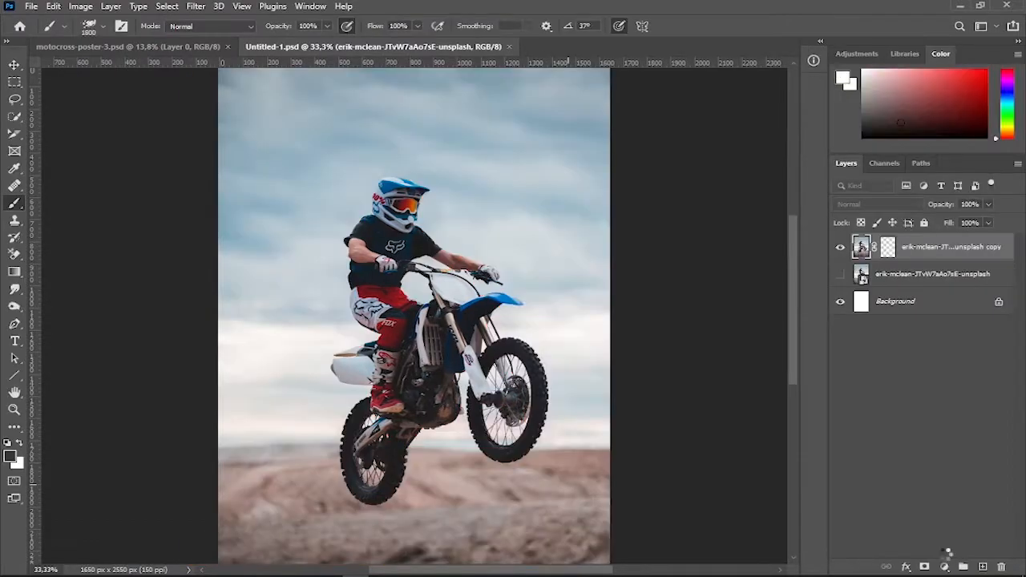
Step: Hide the white Background layer beneath the masked rider and switch to the Move tool
{"action": "left_click", "coordinate": [840, 303]}
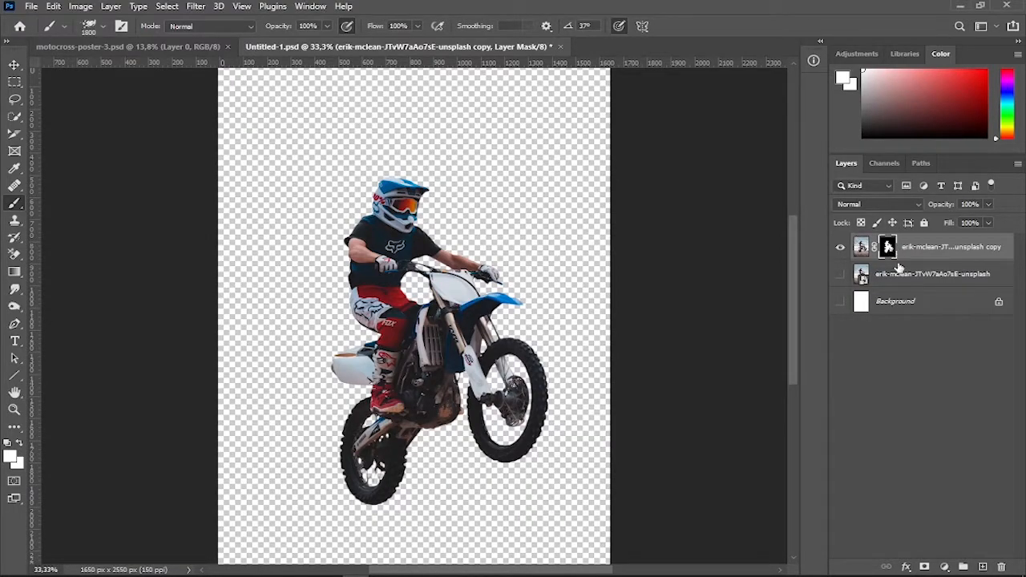
{"action": "left_click", "coordinate": [12, 67]}
{"action": "left_click_drag", "start_coordinate": [791, 298], "coordinate": [791, 313]}
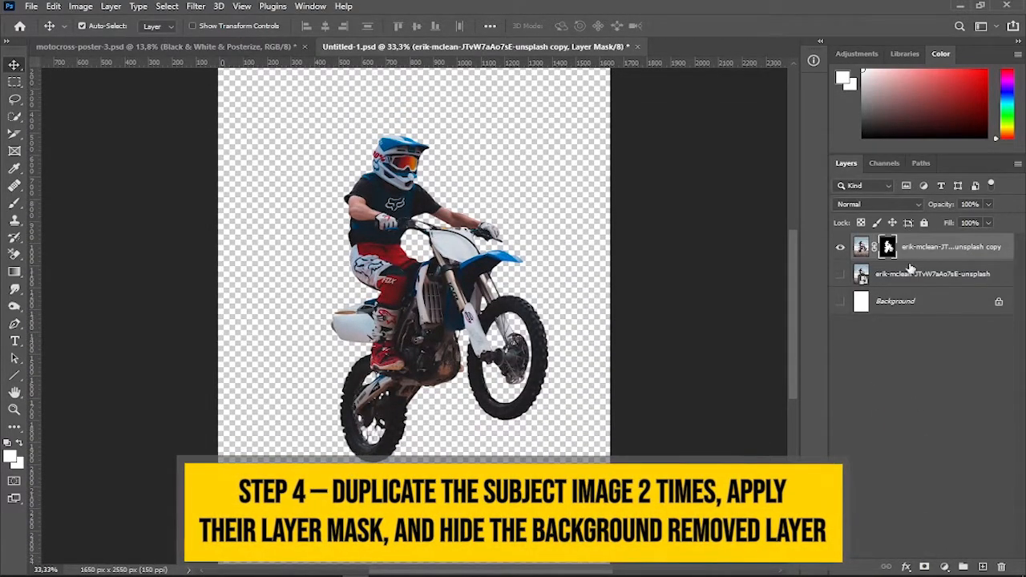
Step: Duplicate the masked rider layer twice
{"action": "key", "text": "ctrl+j"}
{"action": "key", "text": "ctrl+j"}
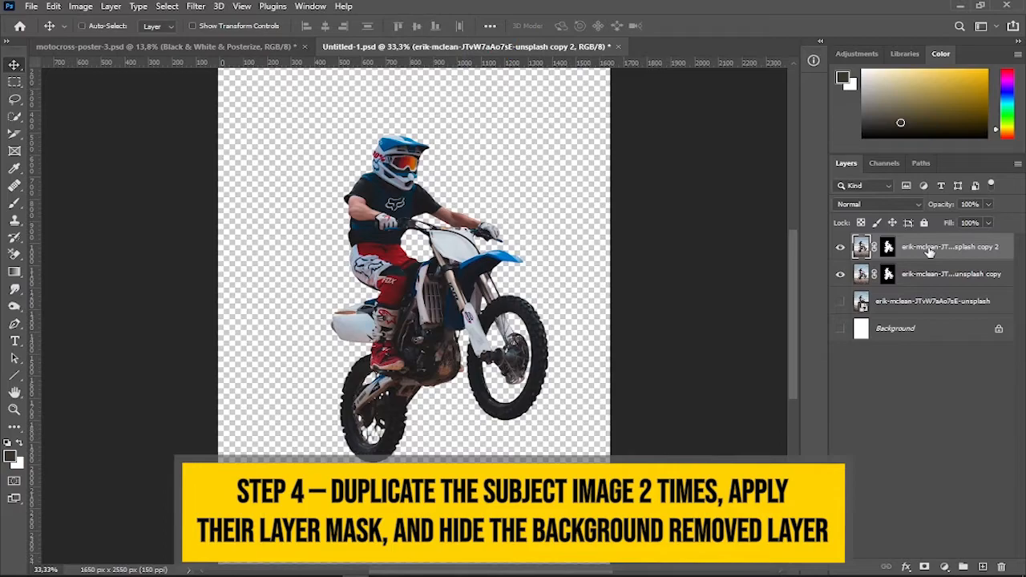
{"action": "key", "text": "ctrl+j"}
Step: Apply the layer masks of both duplicated rider layers and hide the original masked rider layer
{"action": "right_click", "coordinate": [888, 274]}
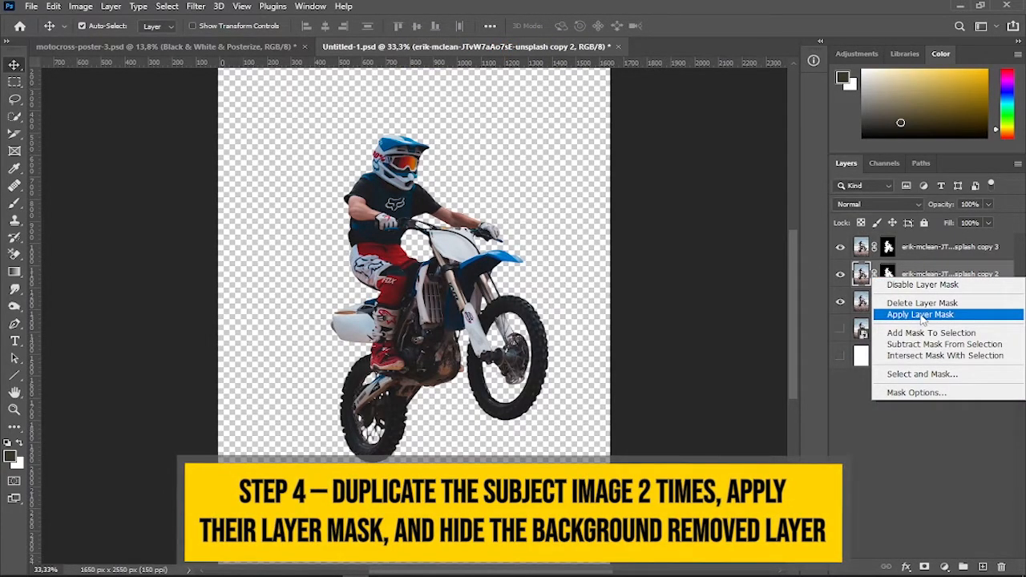
{"action": "left_click", "coordinate": [920, 314]}
{"action": "right_click", "coordinate": [888, 247]}
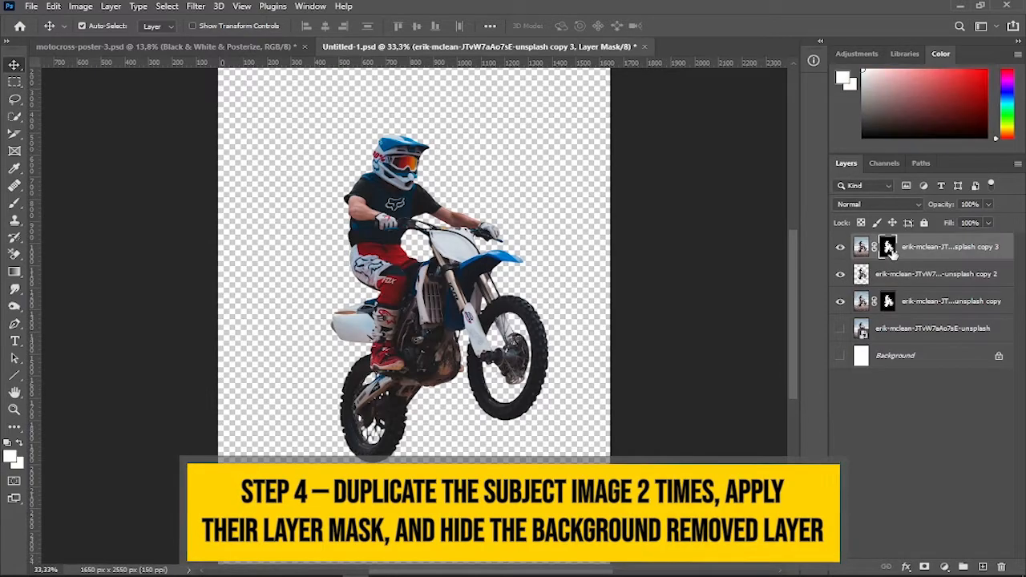
{"action": "left_click", "coordinate": [920, 289]}
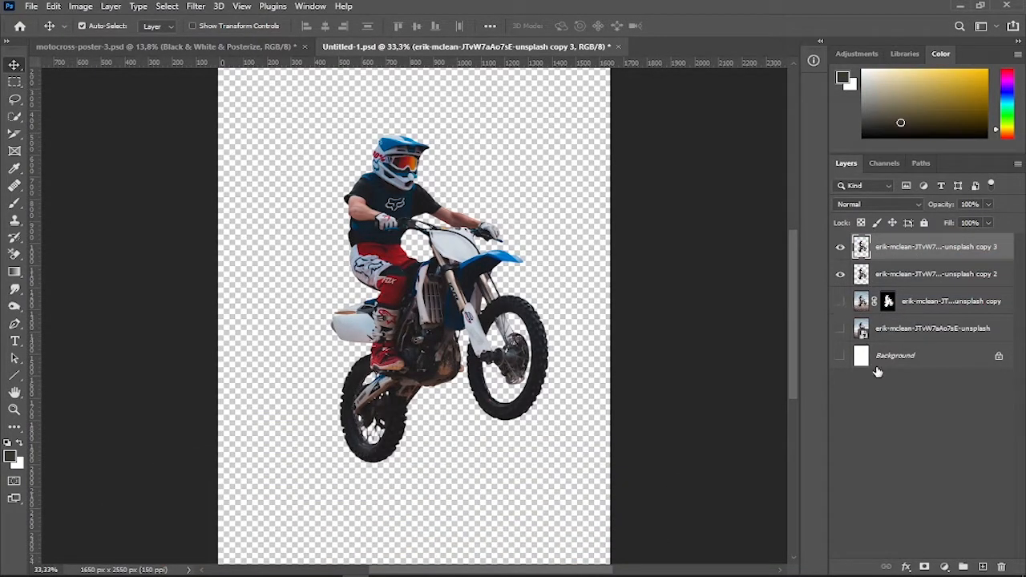
{"action": "left_click", "coordinate": [893, 424]}
Step: Rename the masked layer Subject BG Removed and the two duplicates above it Subject copy 1 and Subject Copy 2
{"action": "double_click", "coordinate": [934, 303]}
{"action": "type", "text": "Subject Bg Rem"}
{"action": "double_click", "coordinate": [922, 273]}
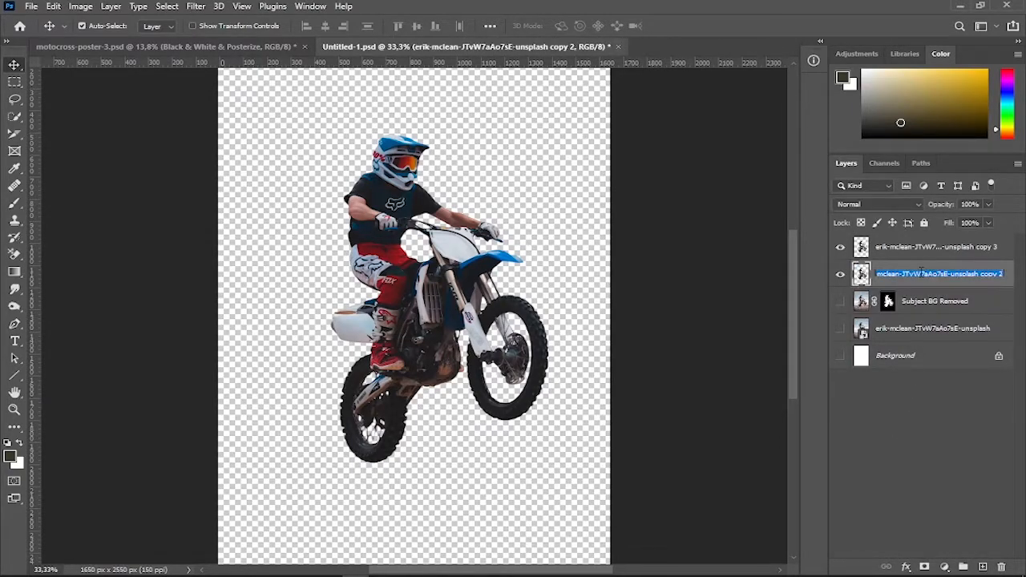
{"action": "type", "text": "Subject copy 1"}
{"action": "double_click", "coordinate": [917, 249]}
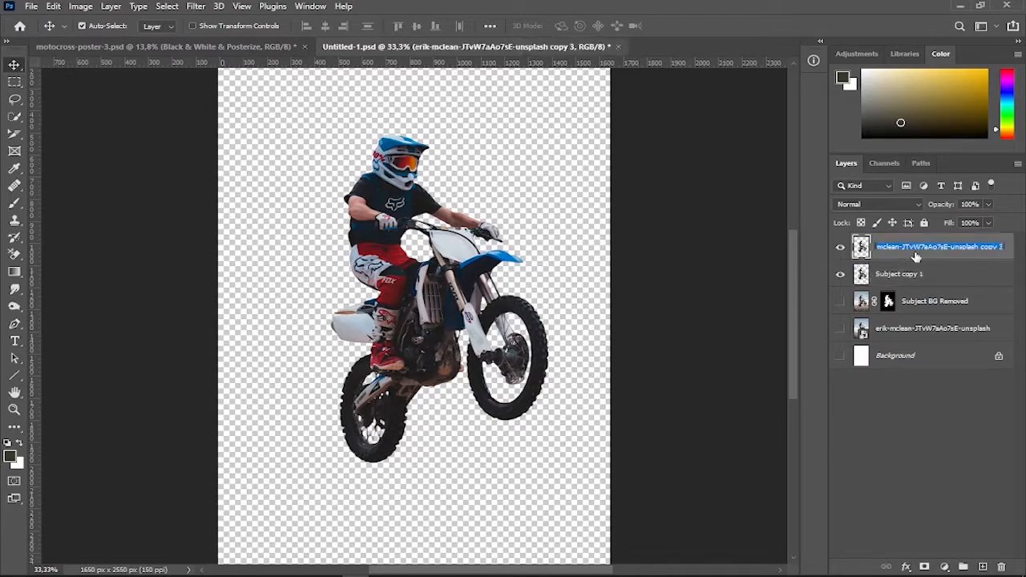
{"action": "type", "text": "Subject Copy 2"}
{"action": "key", "text": "Return"}
Step: Correct the lower rider duplicate's layer name to Subject Copy 1
{"action": "double_click", "coordinate": [916, 273]}
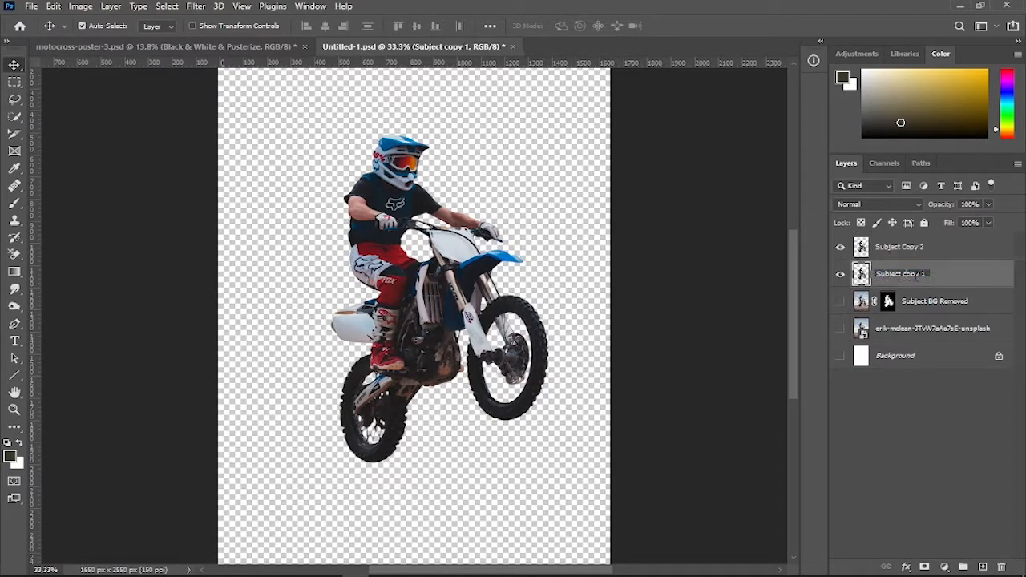
{"action": "left_click", "coordinate": [922, 430]}
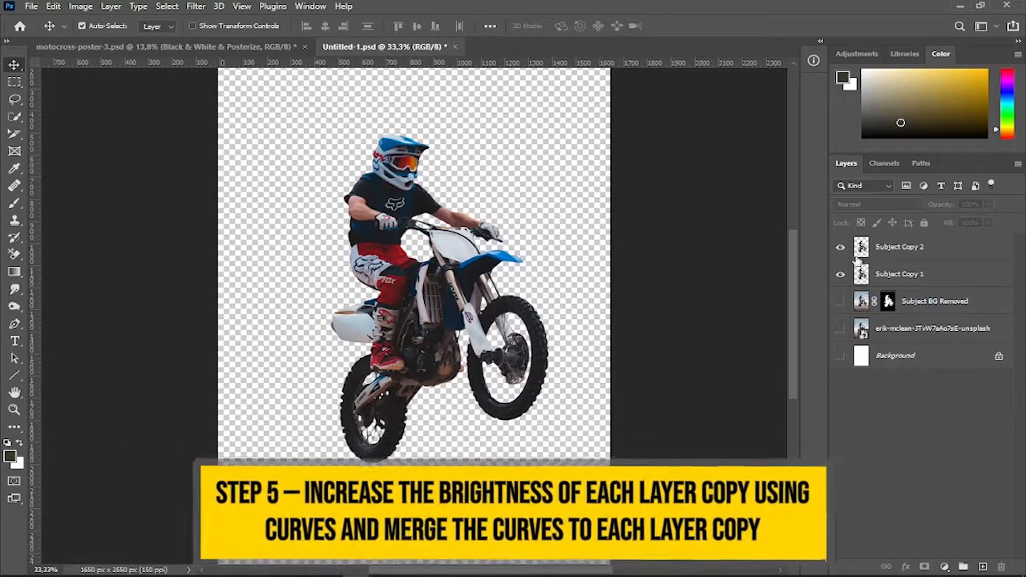
Step: Hide Subject Copy 2 and add a Curves adjustment above Subject Copy 1, raising the midtones to brighten the rider
{"action": "left_click", "coordinate": [898, 275]}
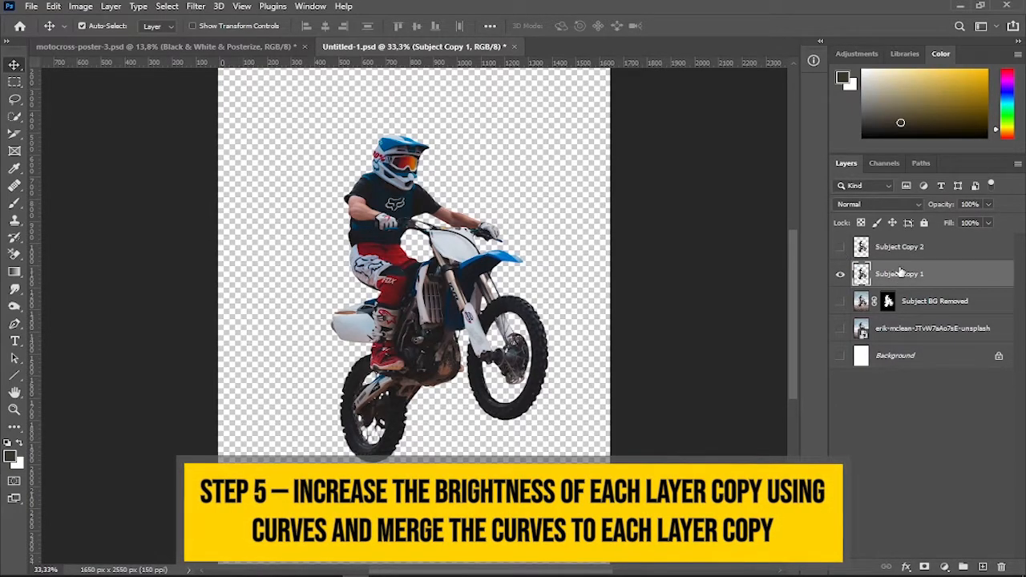
{"action": "left_click", "coordinate": [944, 567]}
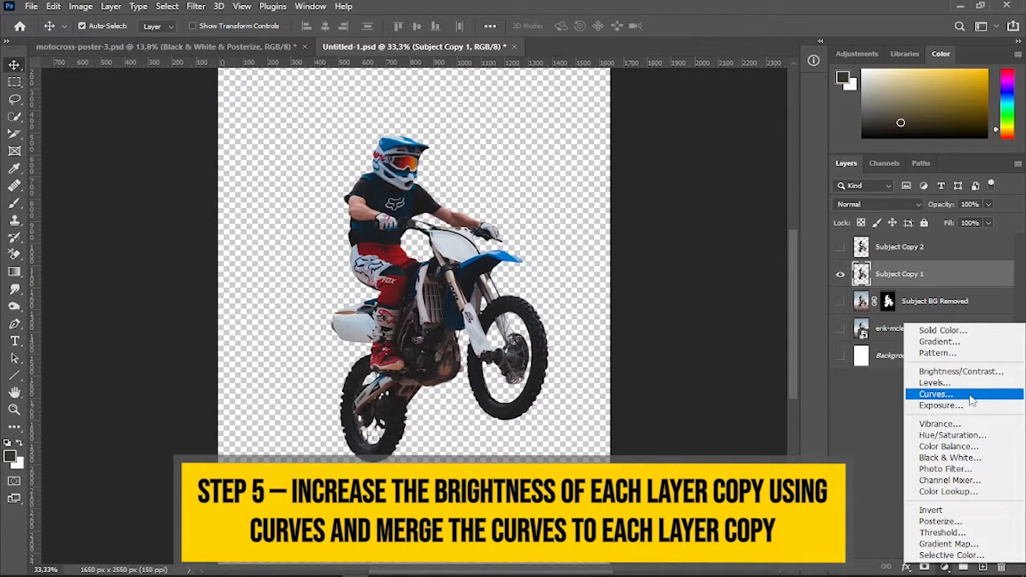
{"action": "left_click", "coordinate": [936, 394]}
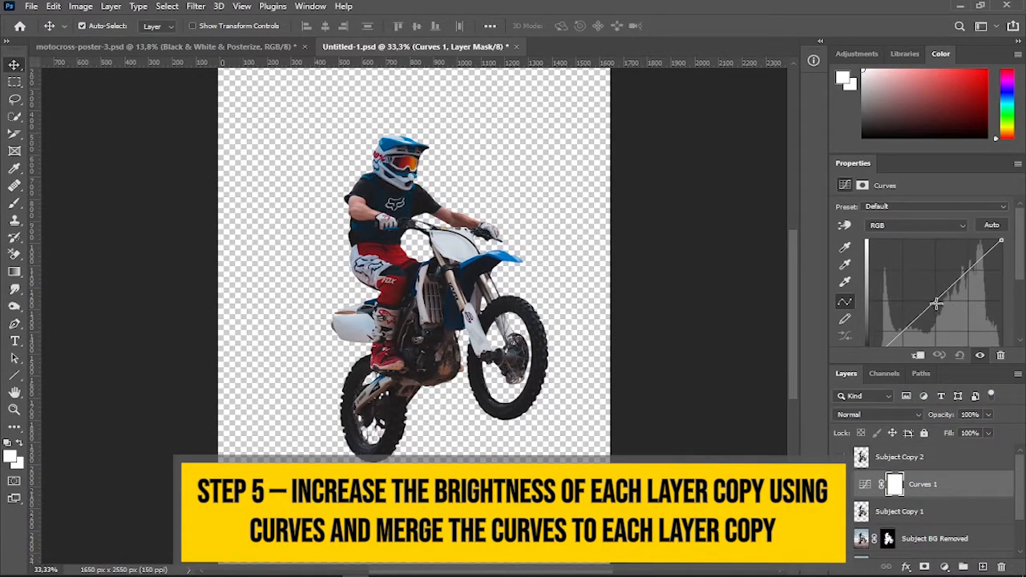
{"action": "left_click_drag", "start_coordinate": [934, 303], "coordinate": [911, 287]}
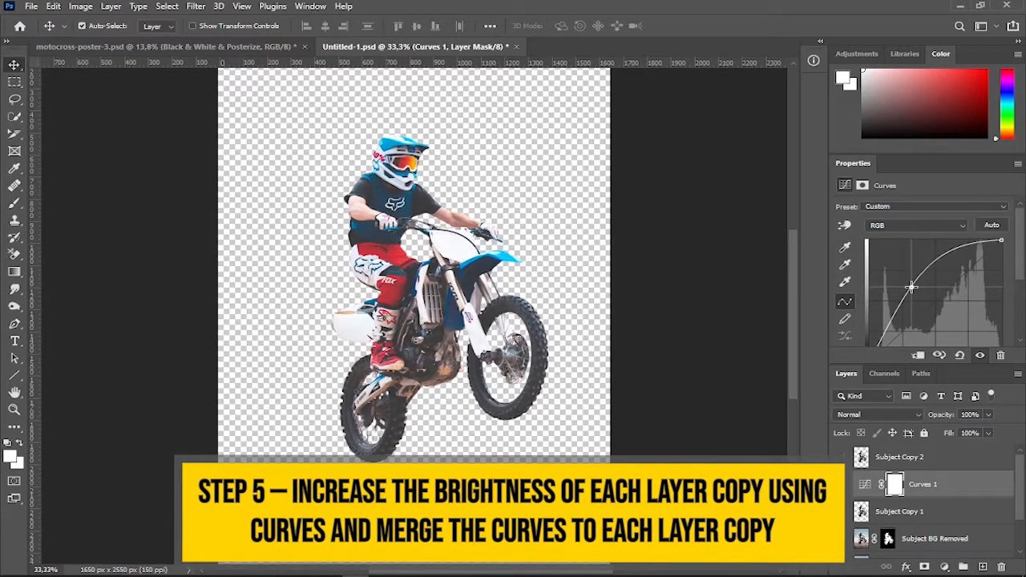
{"action": "left_click", "coordinate": [1017, 164]}
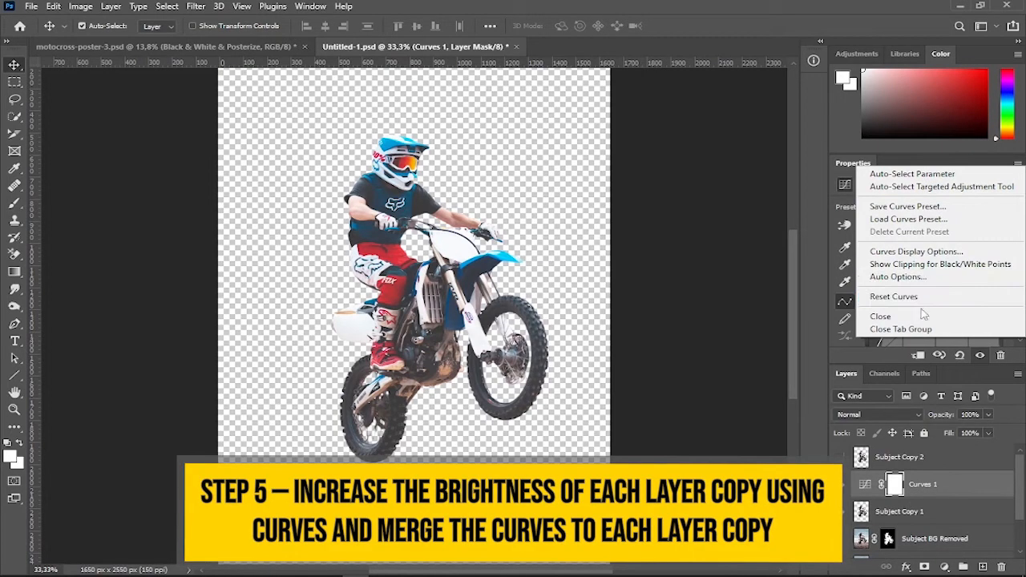
{"action": "left_click", "coordinate": [923, 316]}
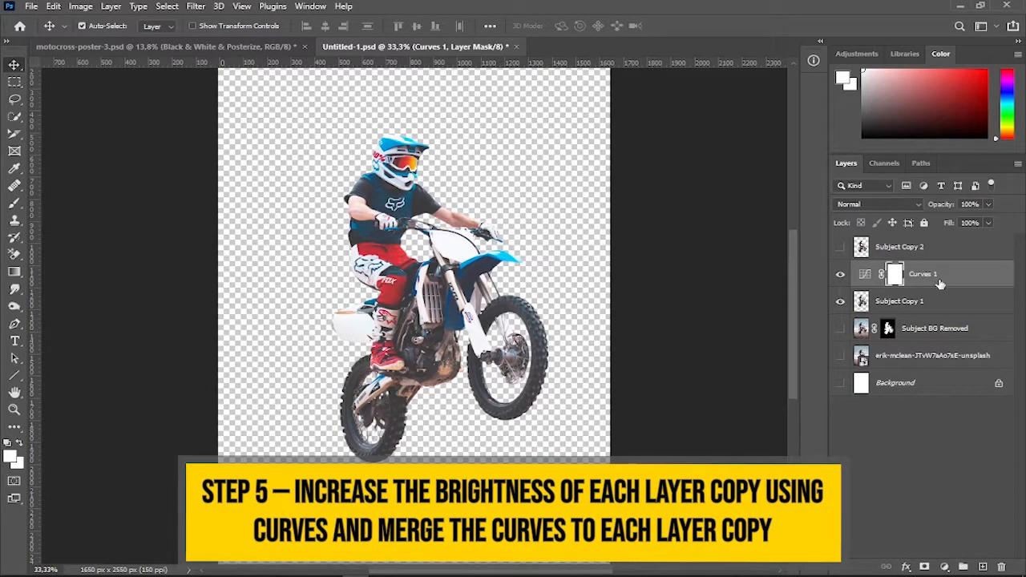
Step: Duplicate the Curves adjustment, place the copy above Subject Copy 2 and make Subject Copy 2 visible
{"action": "key", "text": "ctrl+j"}
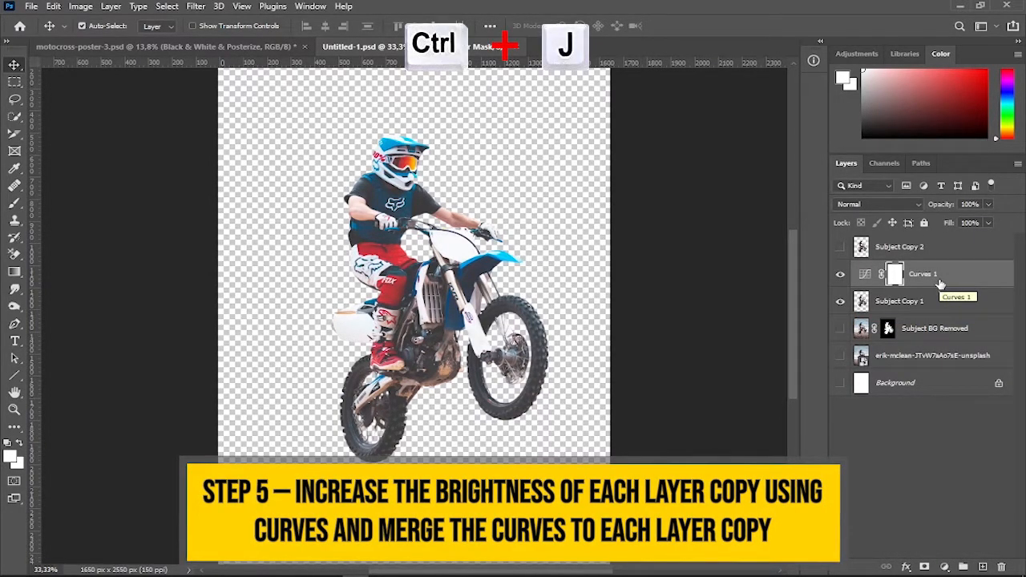
{"action": "key", "text": "ctrl+j"}
{"action": "left_click_drag", "start_coordinate": [942, 274], "coordinate": [933, 247]}
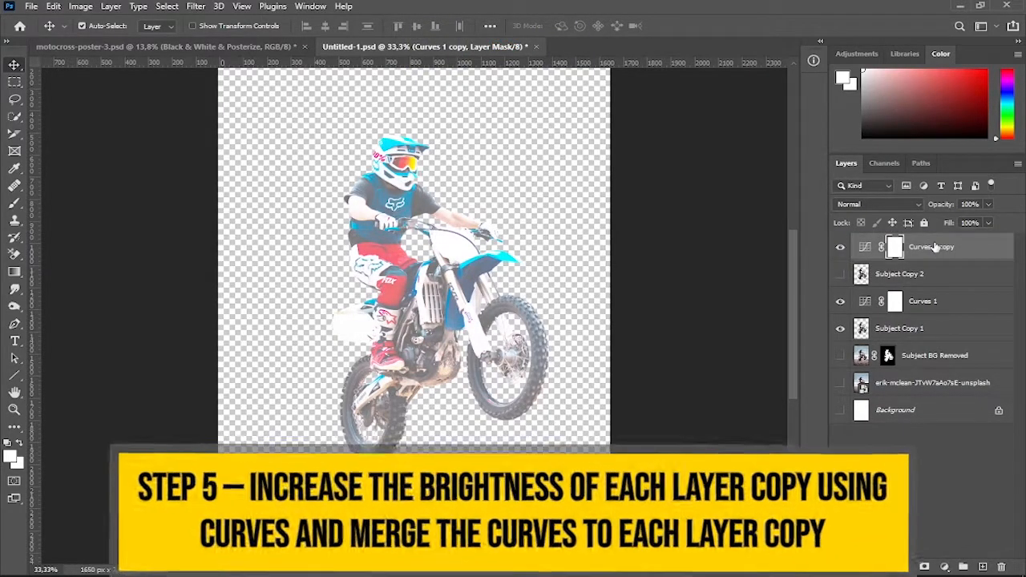
{"action": "left_click", "coordinate": [840, 274]}
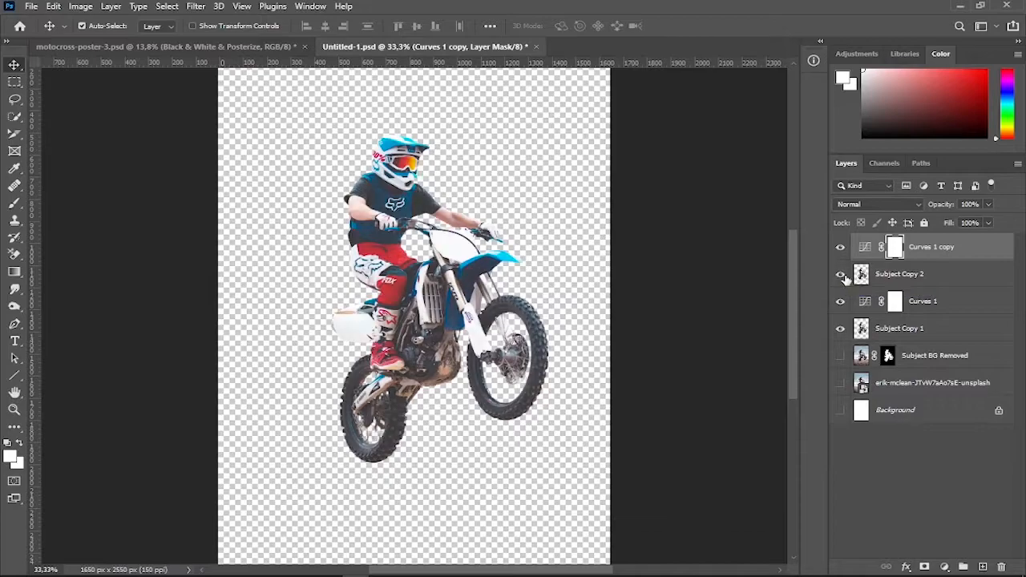
{"action": "left_click", "coordinate": [840, 247]}
{"action": "left_click", "coordinate": [840, 248]}
Step: Merge each Curves adjustment with the subject copy layer directly beneath it
{"action": "left_click", "coordinate": [921, 276]}
{"action": "left_click", "coordinate": [922, 252], "text": "ctrl"}
{"action": "right_click", "coordinate": [922, 248]}
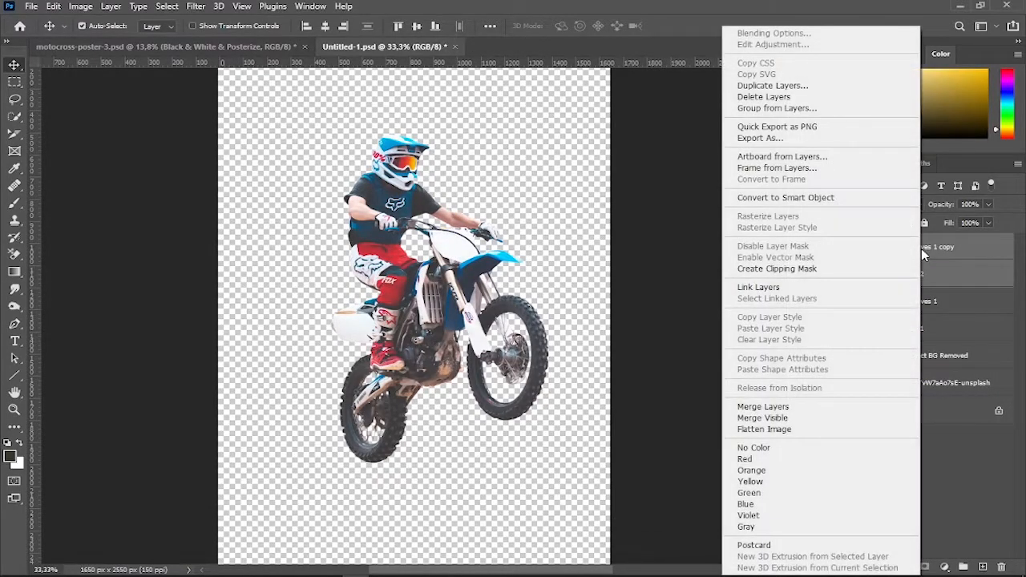
{"action": "left_click", "coordinate": [805, 408]}
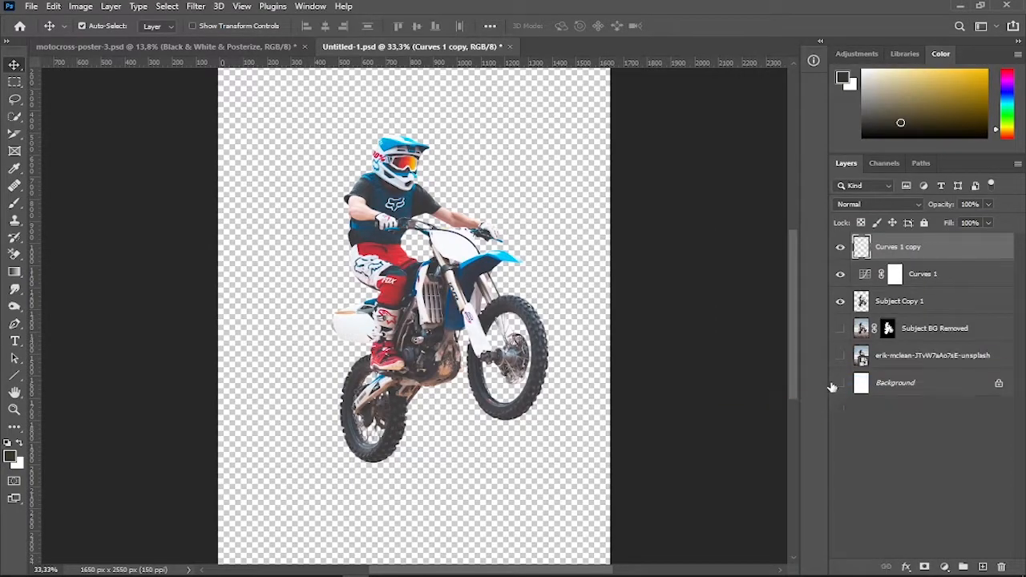
{"action": "left_click", "coordinate": [937, 284]}
{"action": "left_click", "coordinate": [918, 308], "text": "ctrl"}
{"action": "right_click", "coordinate": [934, 299]}
{"action": "left_click", "coordinate": [821, 406]}
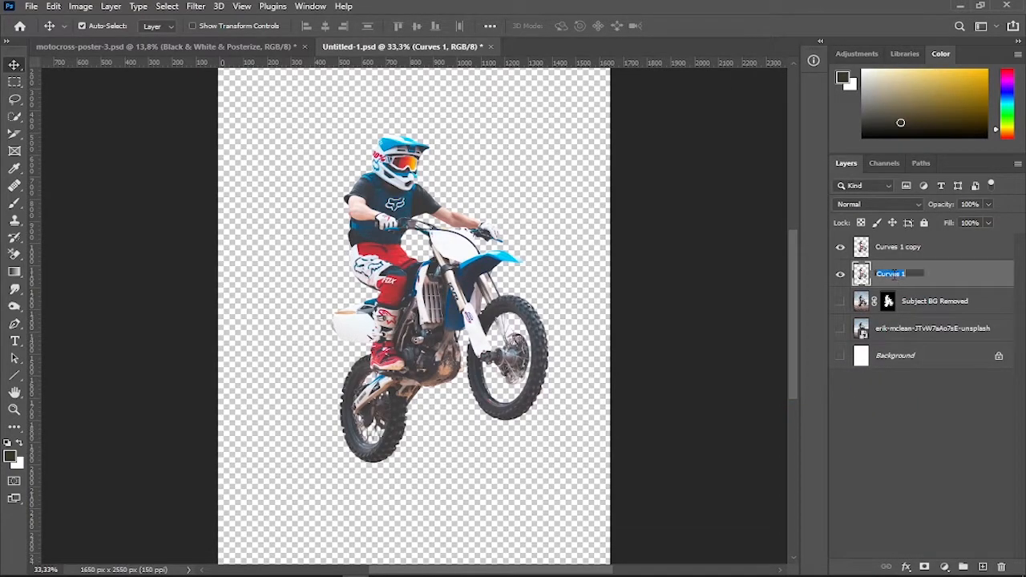
Step: Rename the lower merged layer Subject Copy 1 and the upper one Subject Copy 2
{"action": "double_click", "coordinate": [914, 248]}
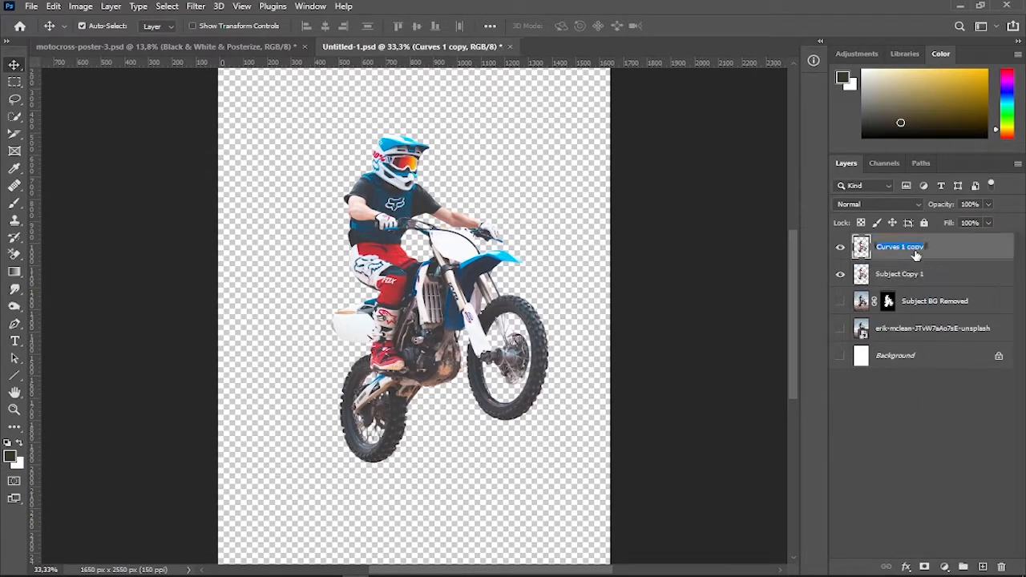
{"action": "type", "text": "Subject Copy 2"}
{"action": "key", "text": "Return"}
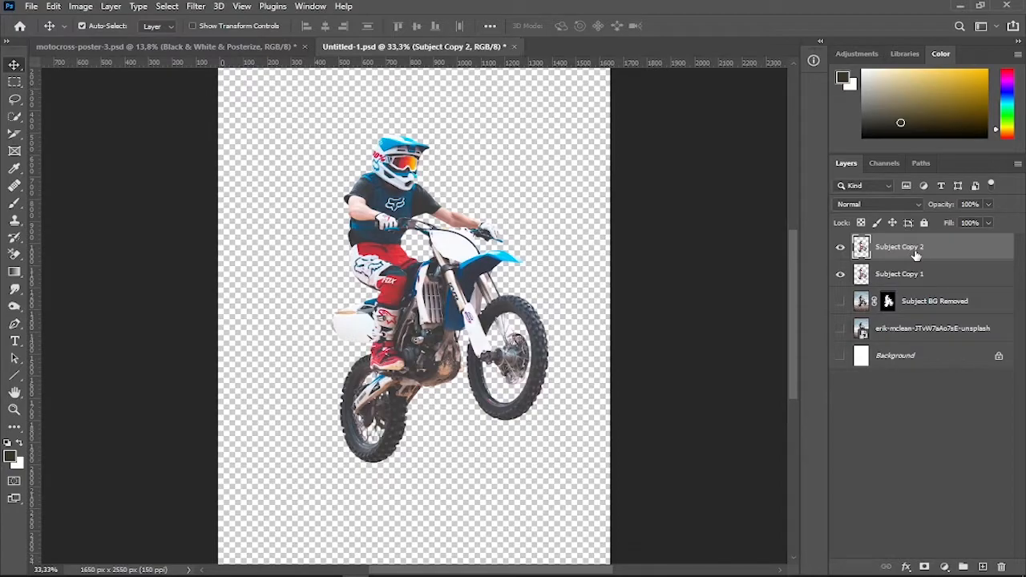
{"action": "left_click", "coordinate": [929, 420]}
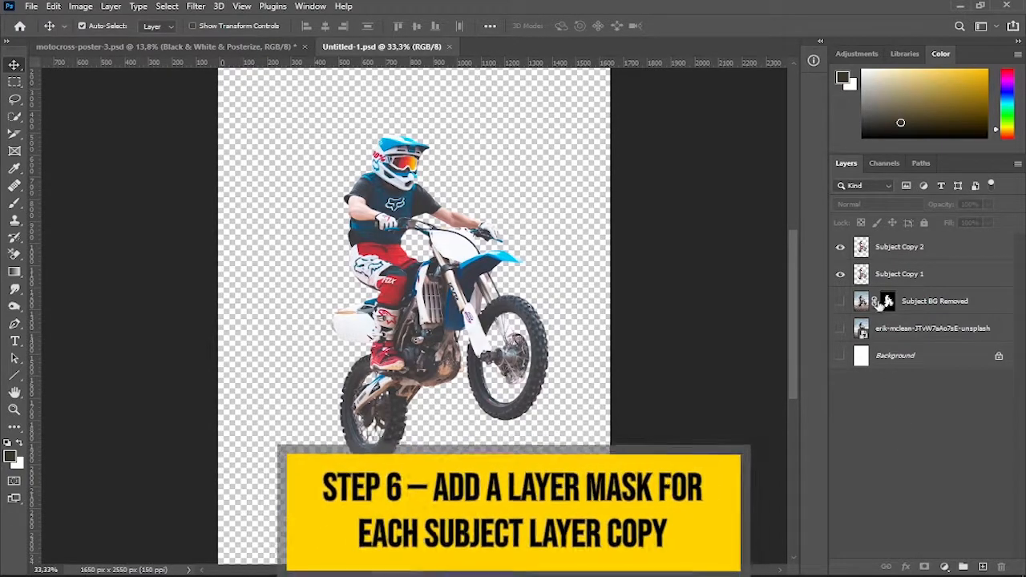
Step: Add a white layer mask to both Subject Copy 1 and Subject Copy 2
{"action": "left_click", "coordinate": [916, 275]}
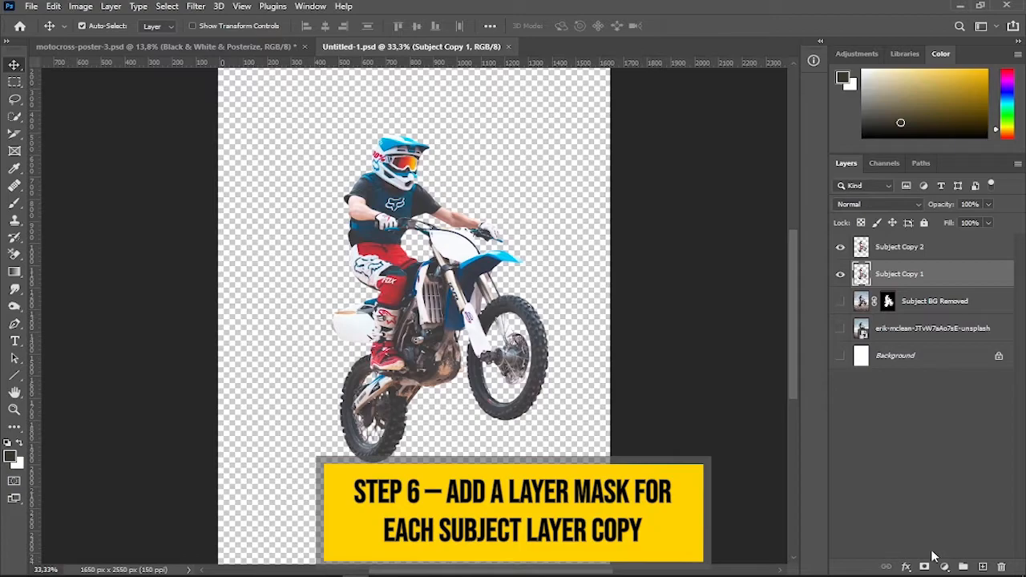
{"action": "left_click", "coordinate": [924, 567]}
{"action": "left_click", "coordinate": [927, 255]}
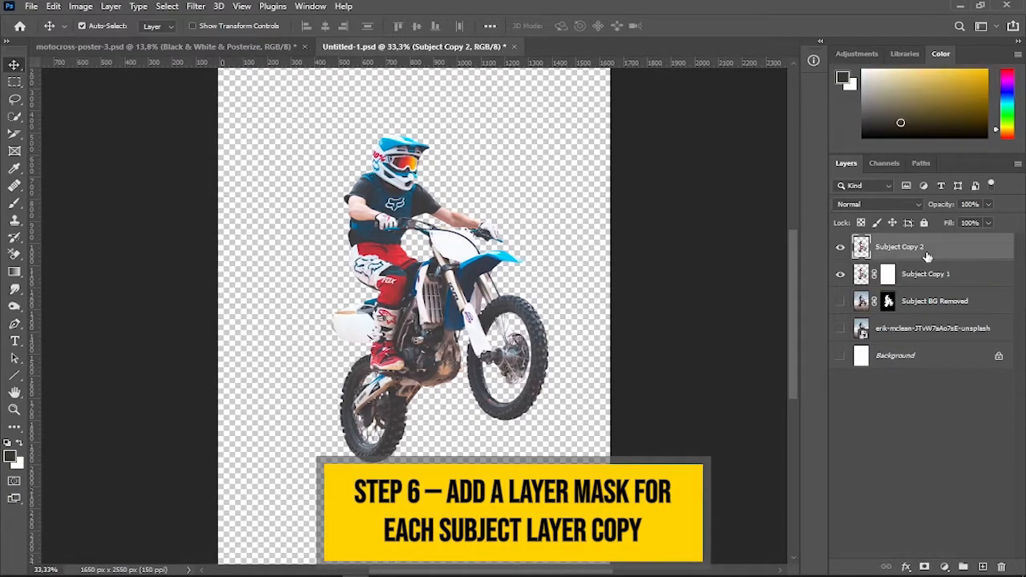
{"action": "left_click", "coordinate": [924, 567]}
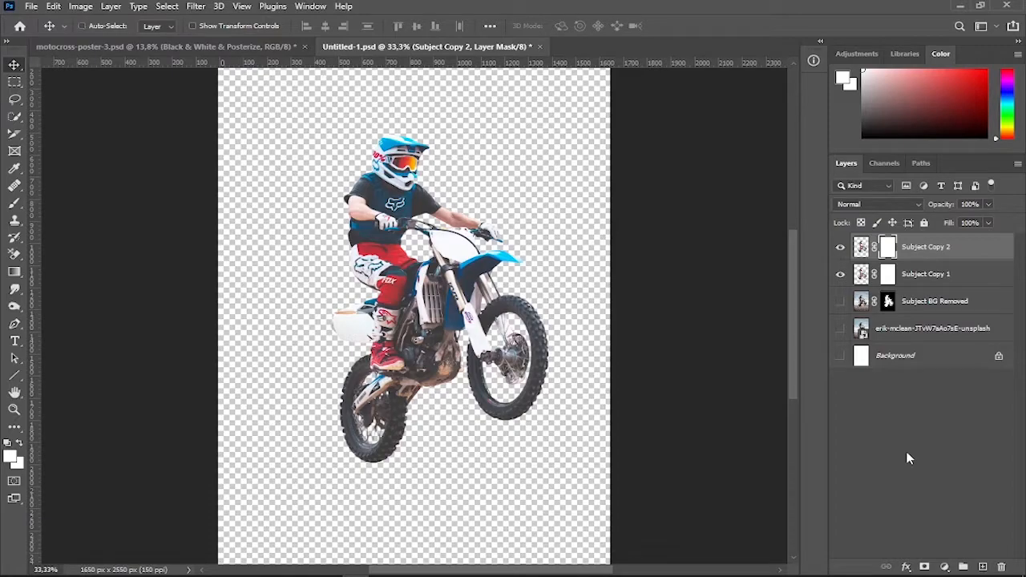
Step: Hide Subject Copy 2 and apply a Posterize adjustment with 4 levels to the image of Subject Copy 1
{"action": "left_click", "coordinate": [861, 247]}
{"action": "left_click", "coordinate": [840, 246]}
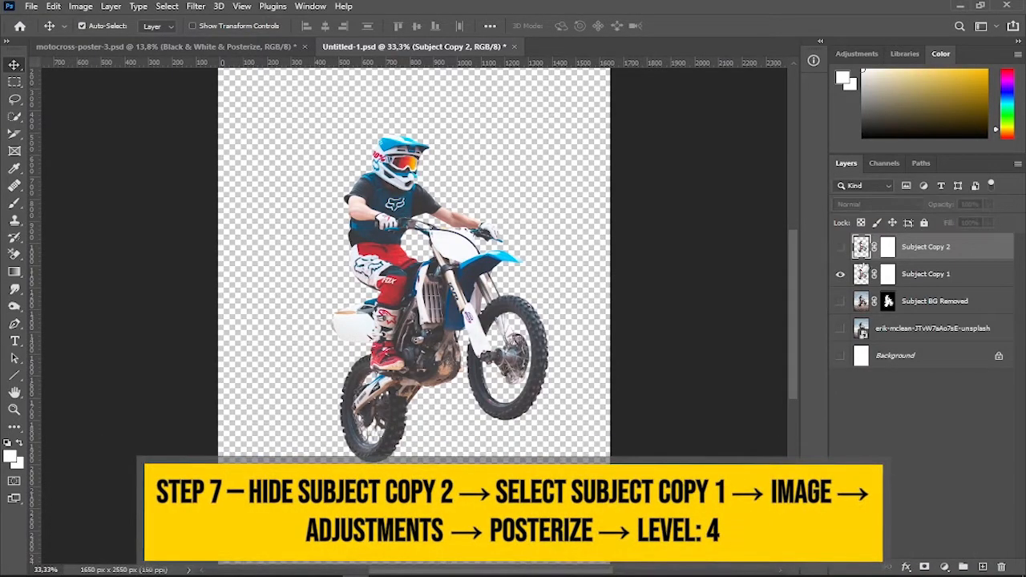
{"action": "left_click", "coordinate": [923, 274]}
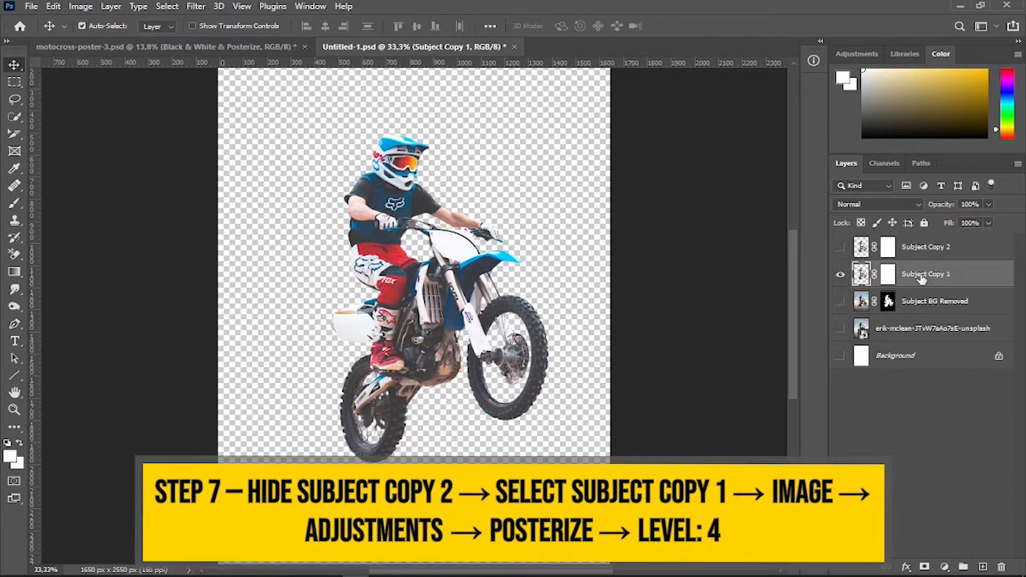
{"action": "left_click", "coordinate": [82, 7]}
{"action": "mouse_move", "coordinate": [101, 40]}
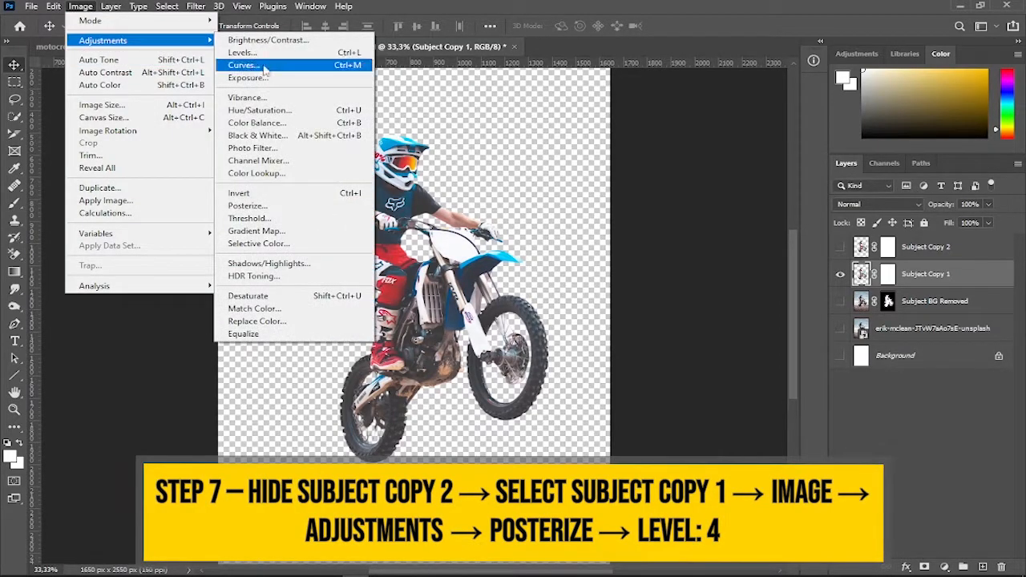
{"action": "left_click", "coordinate": [319, 206]}
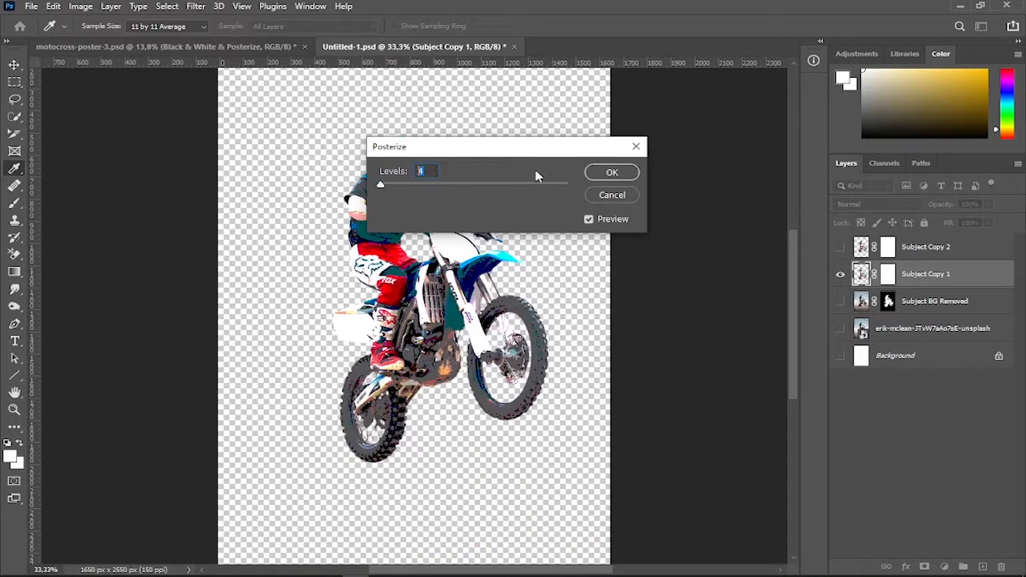
{"action": "left_click", "coordinate": [609, 173]}
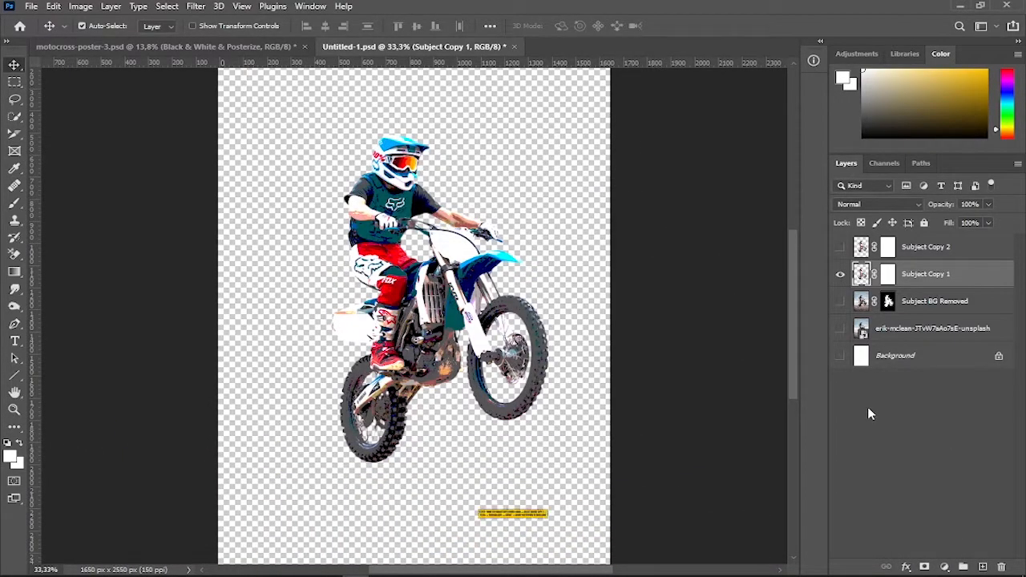
Step: Show Subject Copy 2 again and open the Filter Gallery's Cutout filter for that layer
{"action": "left_click", "coordinate": [840, 247]}
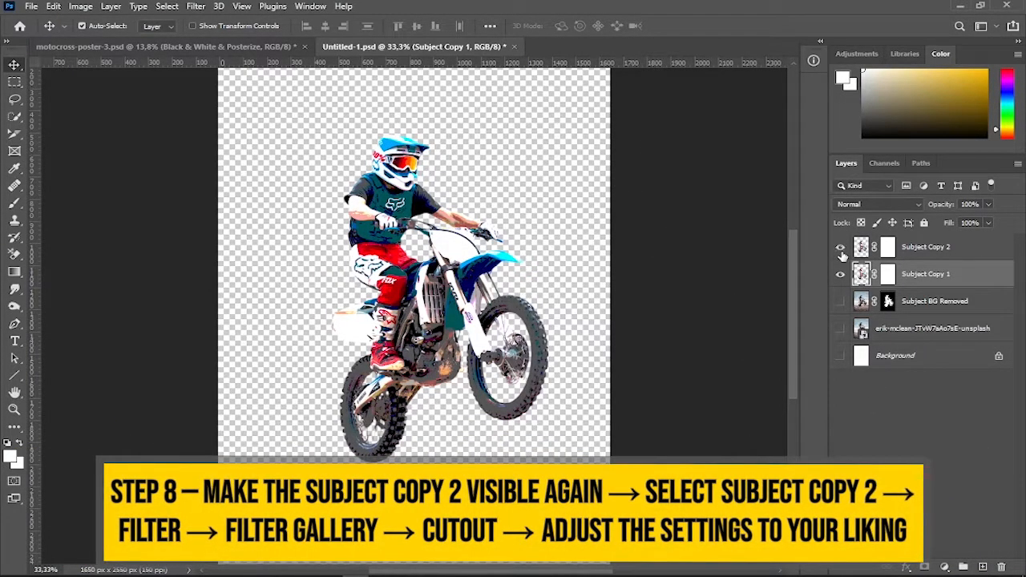
{"action": "left_click", "coordinate": [910, 249]}
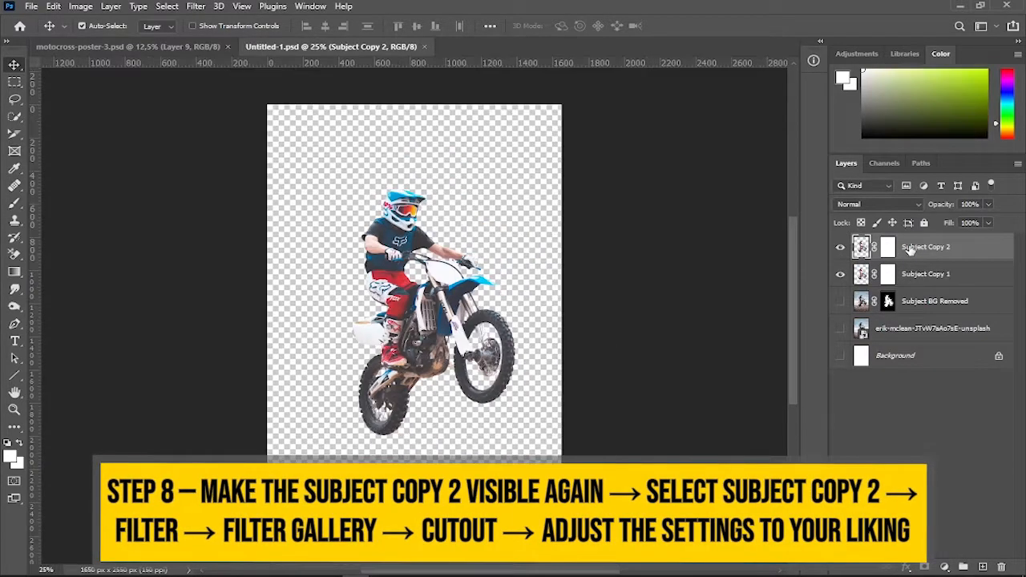
{"action": "scroll", "coordinate": [724, 294], "scroll_direction": "up", "scroll_amount": 5}
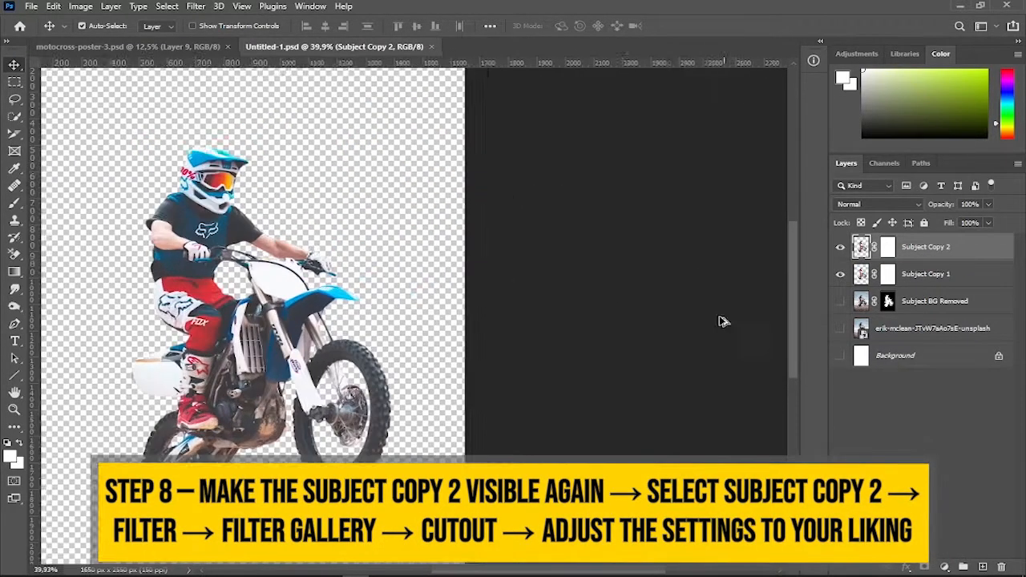
{"action": "scroll", "coordinate": [796, 328], "scroll_direction": "down", "scroll_amount": 2}
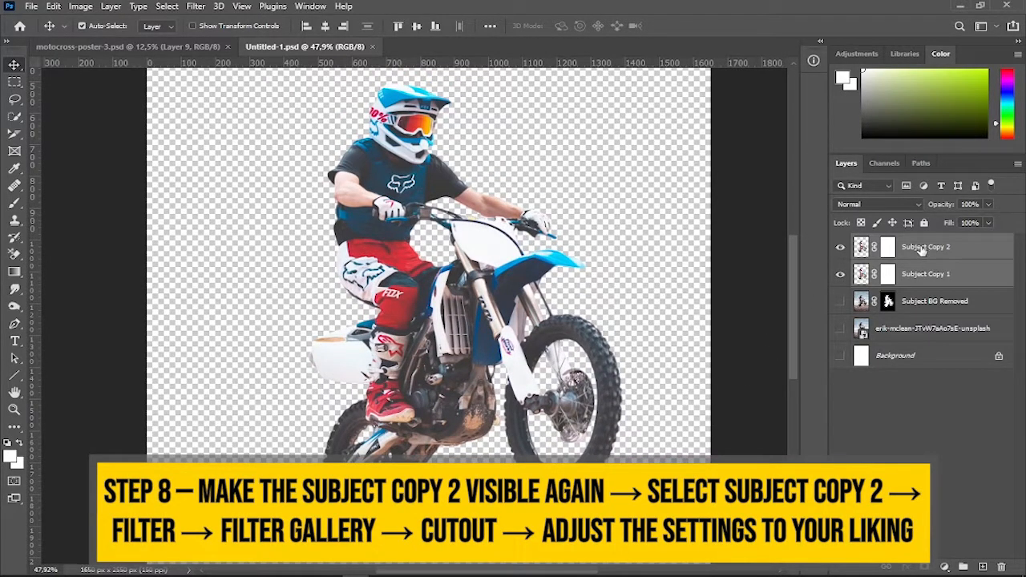
{"action": "left_click", "coordinate": [922, 250]}
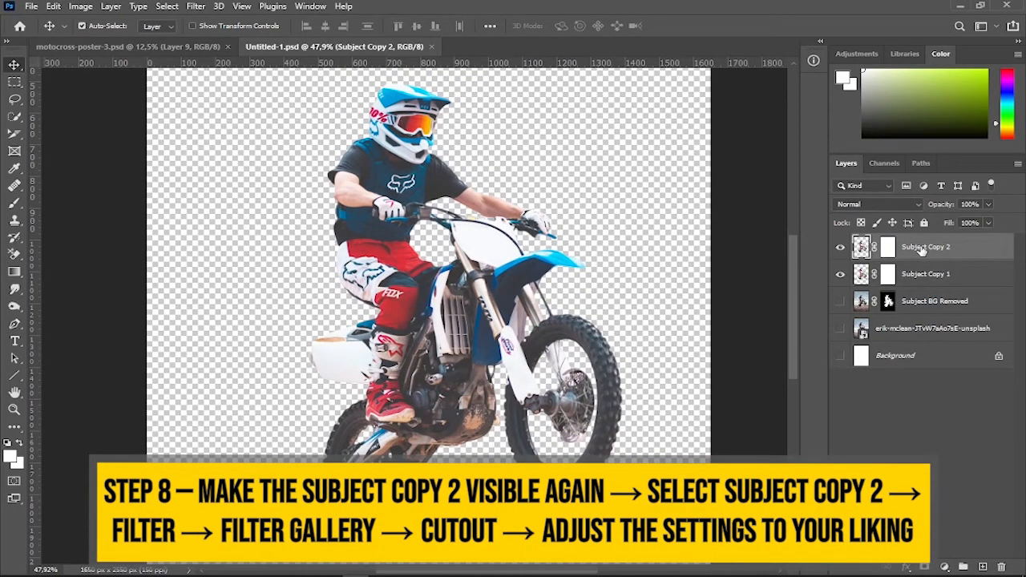
{"action": "left_click", "coordinate": [195, 6]}
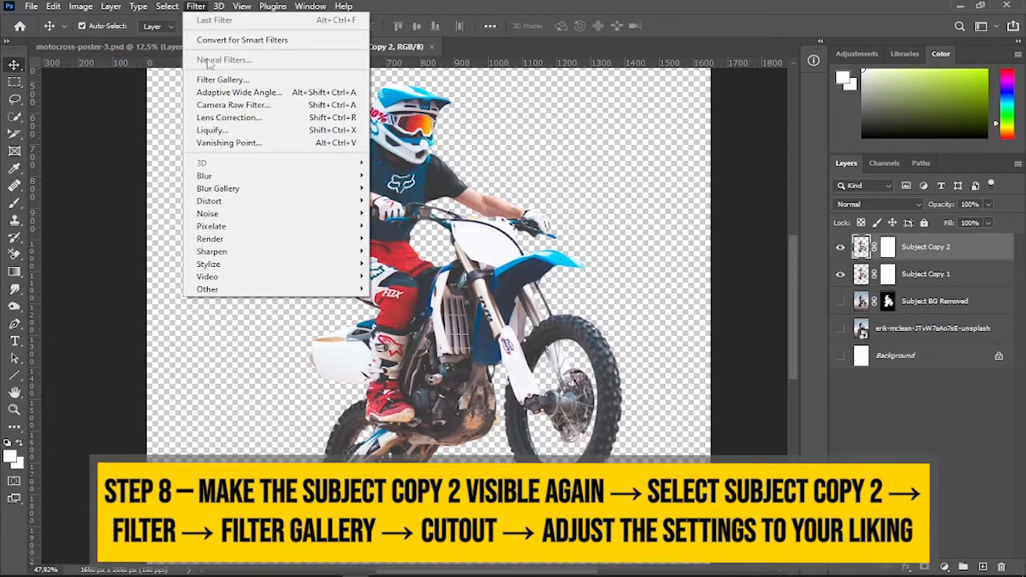
{"action": "left_click", "coordinate": [291, 84]}
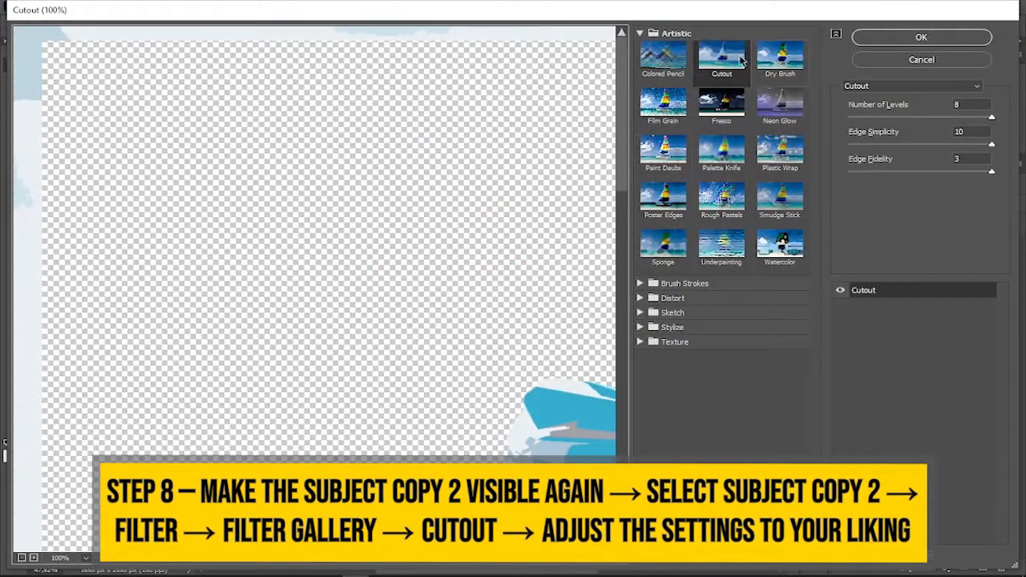
Step: Set the Cutout filter's Number of Levels to 4, Edge Simplicity to 5 and Edge Fidelity to 2
{"action": "left_click_drag", "start_coordinate": [597, 443], "coordinate": [513, 185]}
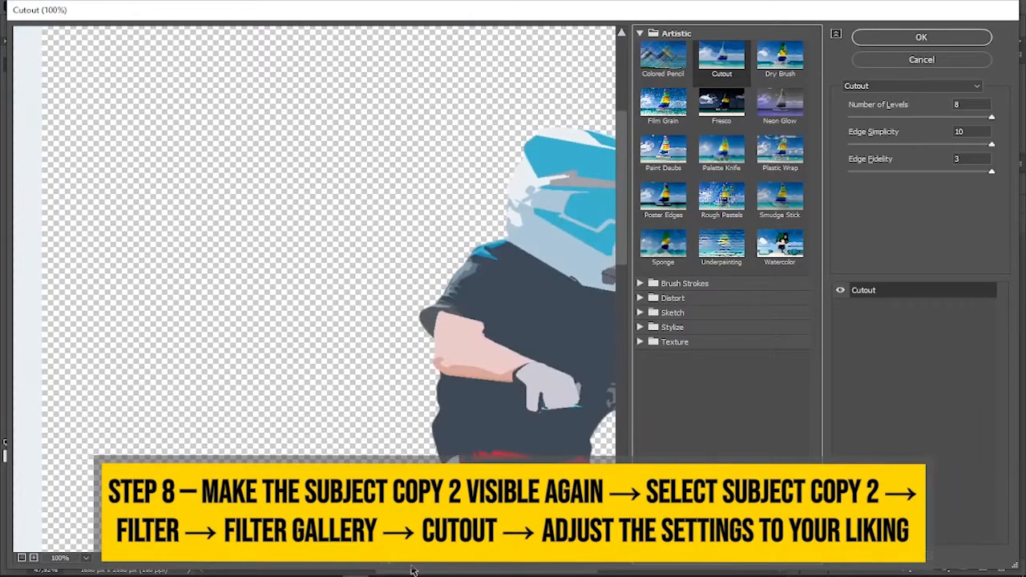
{"action": "left_click_drag", "start_coordinate": [593, 417], "coordinate": [526, 291]}
{"action": "scroll", "coordinate": [526, 291], "scroll_direction": "down", "scroll_amount": 3}
{"action": "scroll", "coordinate": [314, 289], "scroll_direction": "down", "scroll_amount": 2}
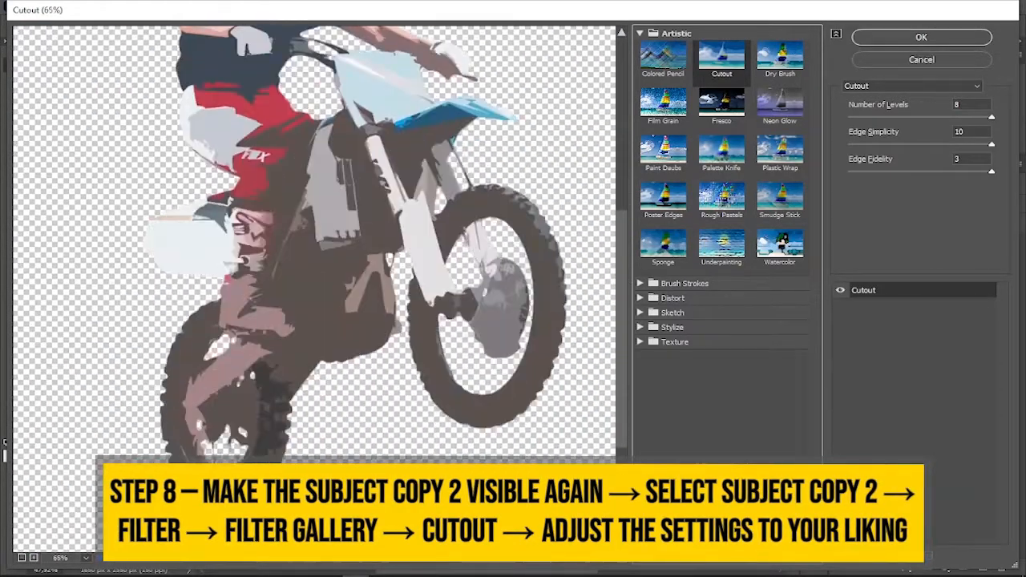
{"action": "left_click", "coordinate": [964, 104]}
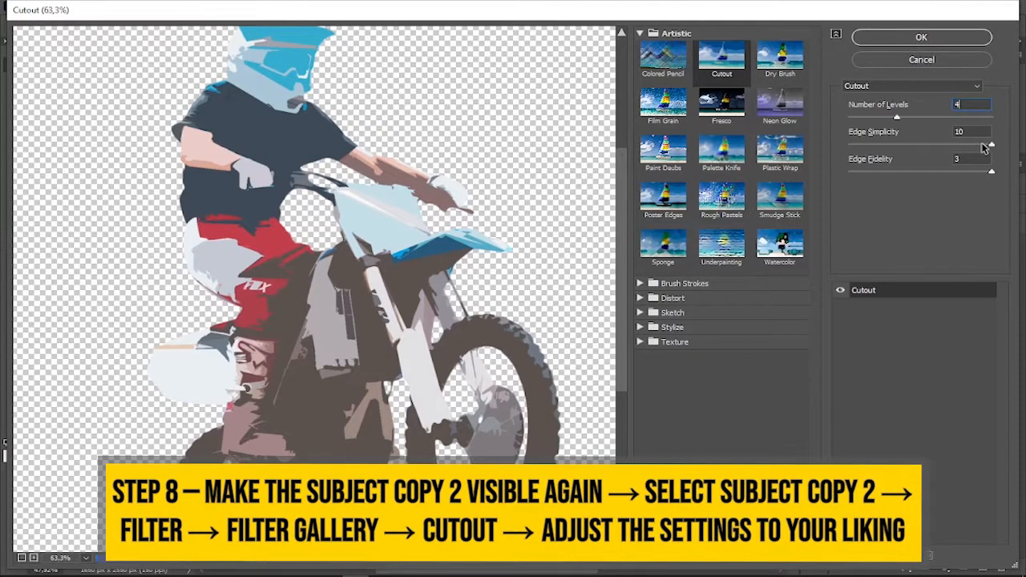
{"action": "left_click_drag", "start_coordinate": [984, 148], "coordinate": [920, 146]}
{"action": "mouse_move", "coordinate": [991, 171]}
{"action": "left_mouse_down"}
{"action": "mouse_move", "coordinate": [886, 172]}
{"action": "mouse_move", "coordinate": [1004, 187]}
{"action": "left_mouse_up"}
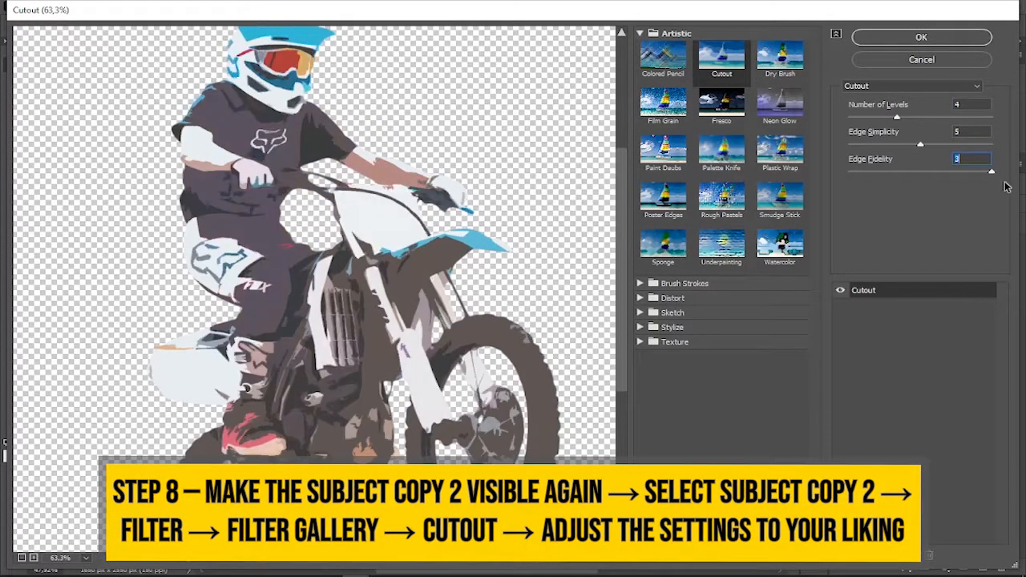
{"action": "key", "text": "Down"}
Step: Try different Edge Simplicity values up to 8 in the Cutout preview
{"action": "left_click", "coordinate": [971, 133]}
{"action": "key", "text": "Down"}
{"action": "key", "text": "Up"}
{"action": "key", "text": "Up"}
{"action": "key", "text": "Up"}
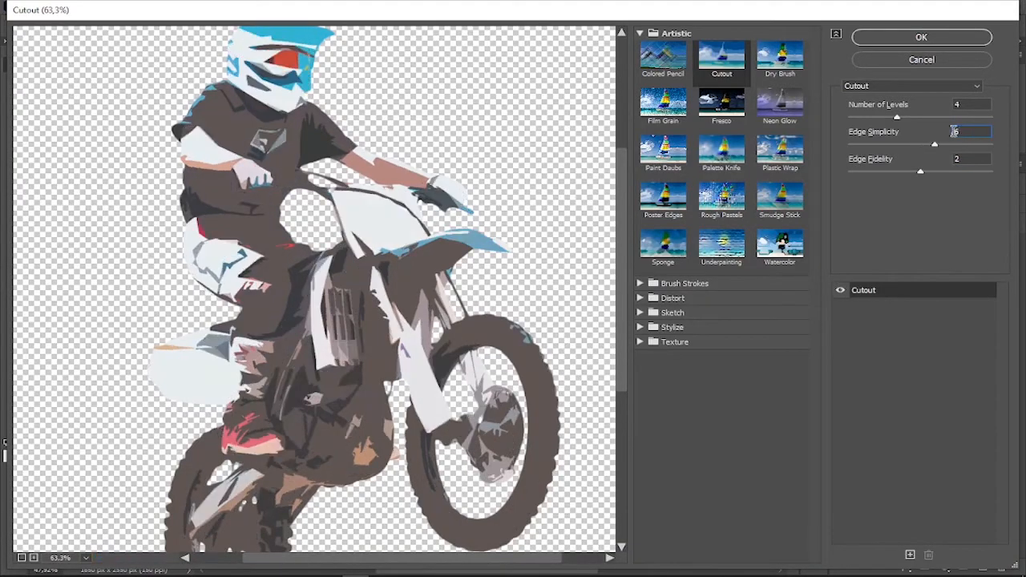
{"action": "key", "text": "Up"}
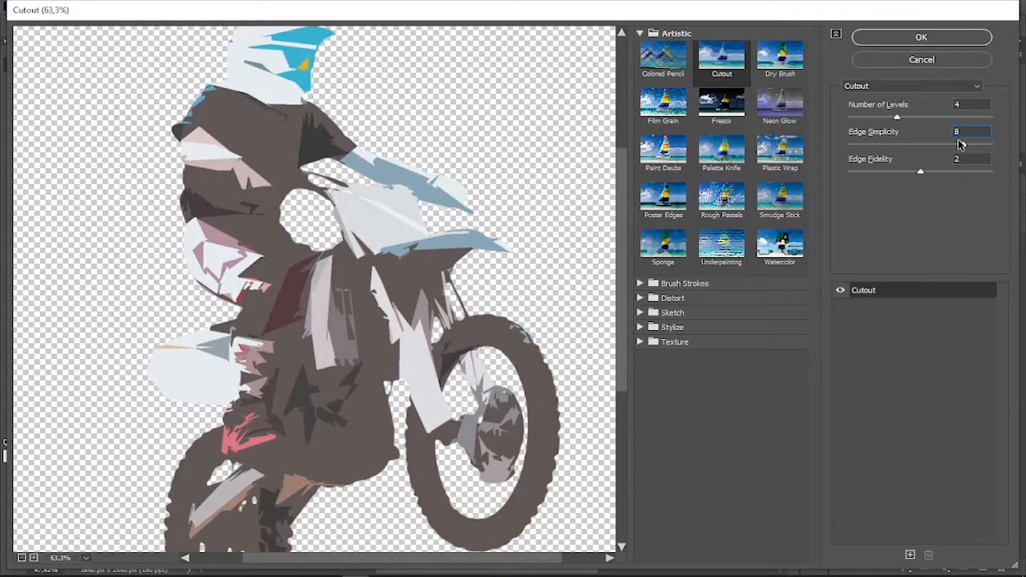
{"action": "key", "text": "Down"}
{"action": "key", "text": "Down"}
{"action": "key", "text": "Down"}
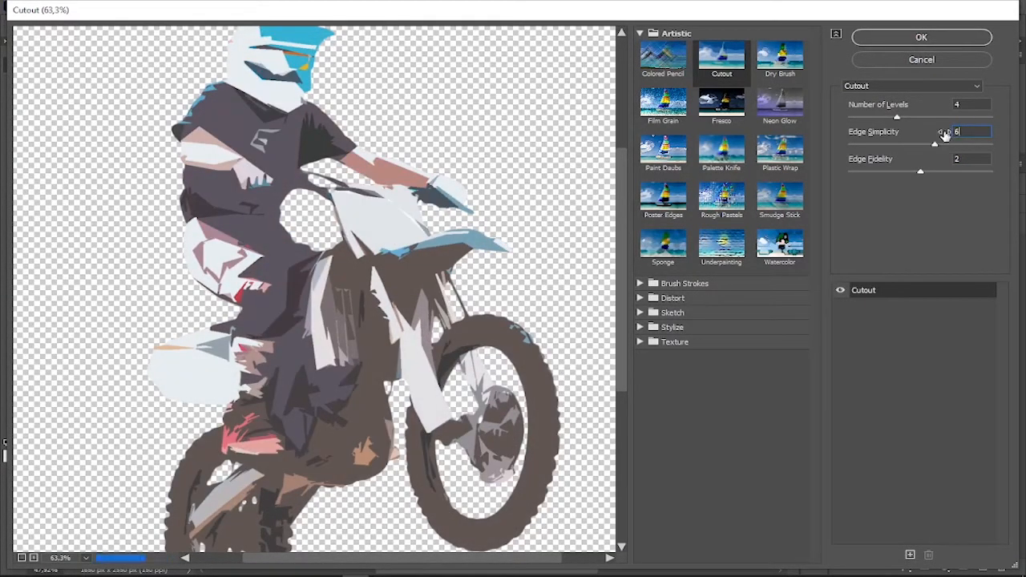
Step: Set Number of Levels to 8 and Edge Simplicity to 5, and apply the Cutout filter to Subject Copy 2
{"action": "mouse_move", "coordinate": [621, 237]}
{"action": "left_mouse_down"}
{"action": "mouse_move", "coordinate": [624, 263]}
{"action": "mouse_move", "coordinate": [624, 234]}
{"action": "left_mouse_up"}
{"action": "left_click_drag", "start_coordinate": [897, 117], "coordinate": [990, 121]}
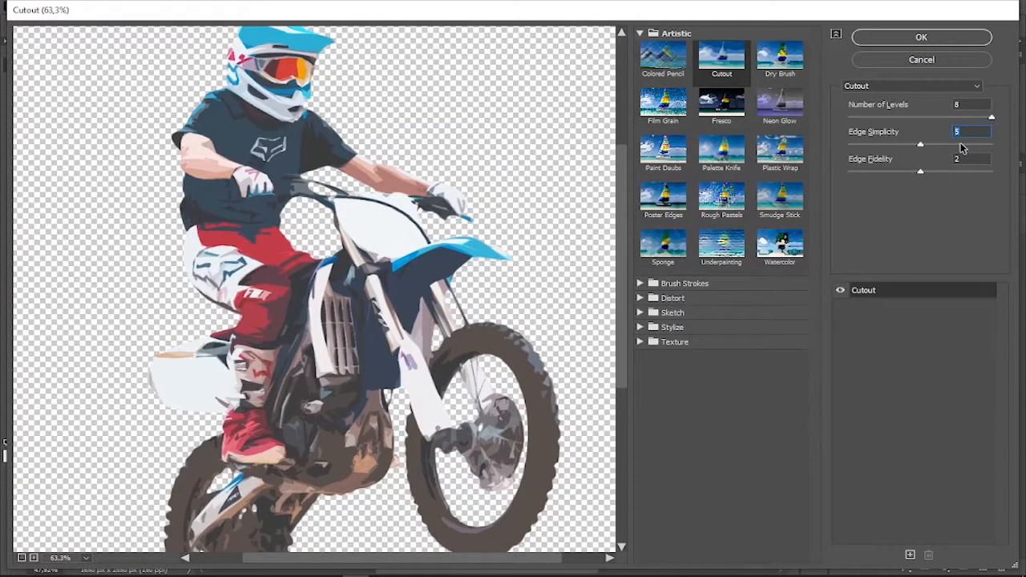
{"action": "left_click", "coordinate": [962, 146]}
{"action": "left_click_drag", "start_coordinate": [622, 289], "coordinate": [637, 290]}
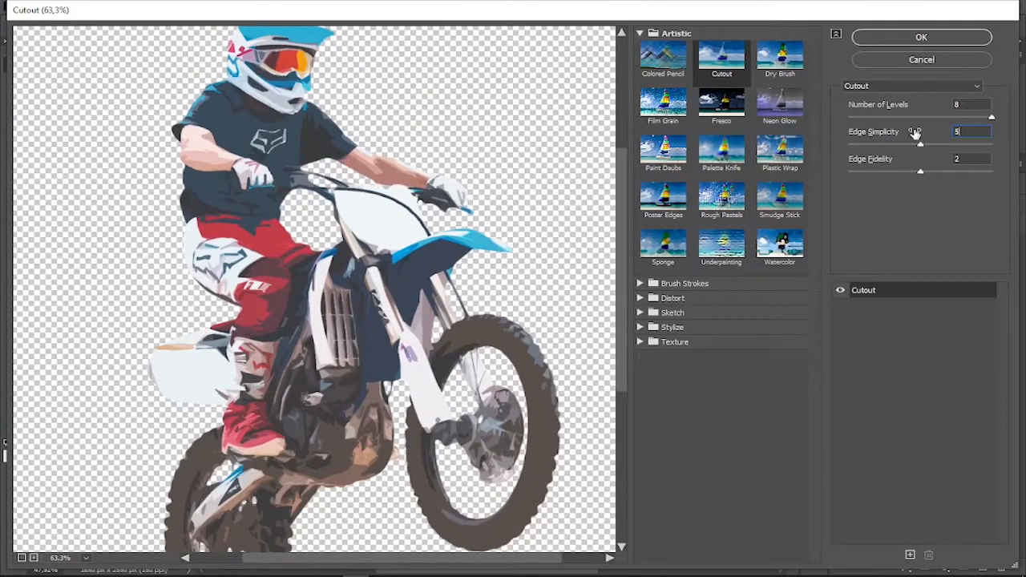
{"action": "left_click", "coordinate": [942, 44]}
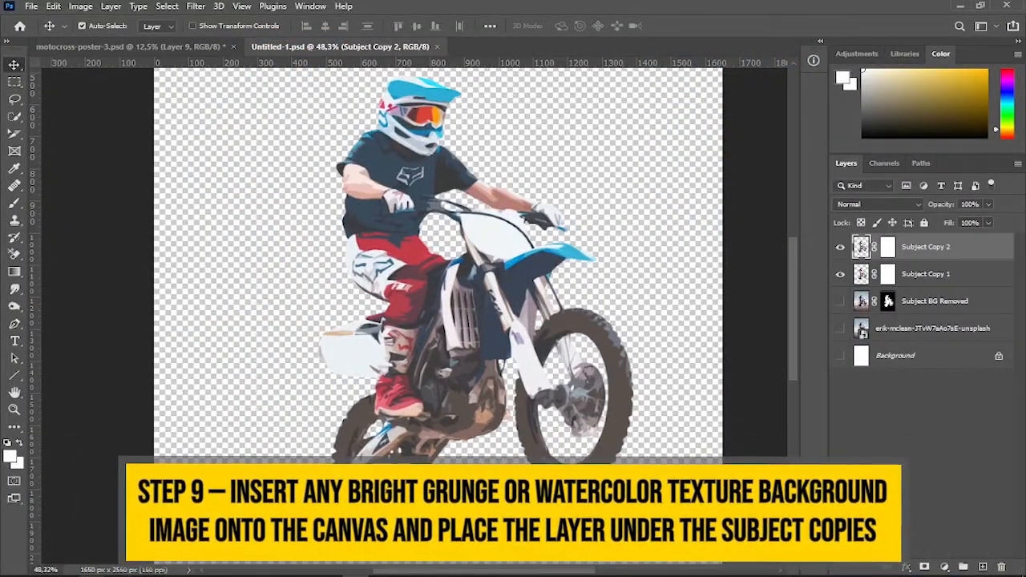
Step: Place the Waterpaper-Texture image beneath Subject Copy 1 and scale it to 29.37% to cover the whole canvas
{"action": "key", "text": "alt+Tab"}
{"action": "left_click_drag", "start_coordinate": [535, 278], "coordinate": [311, 454]}
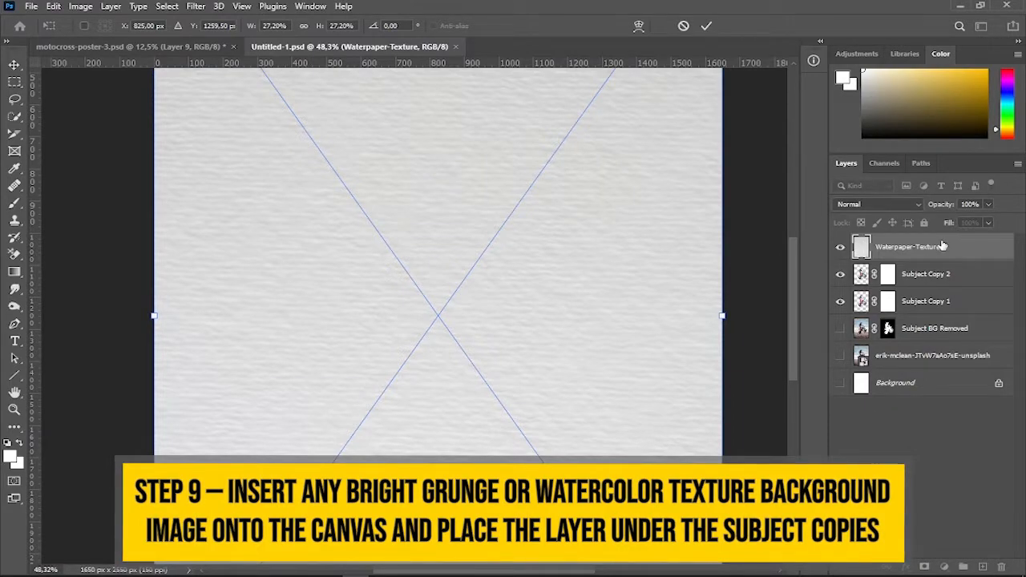
{"action": "left_click_drag", "start_coordinate": [914, 248], "coordinate": [928, 317]}
{"action": "key", "text": "ctrl+0"}
{"action": "key", "text": "ctrl+t"}
{"action": "mouse_move", "coordinate": [649, 89]}
{"action": "left_mouse_down"}
{"action": "mouse_move", "coordinate": [660, 94]}
{"action": "mouse_move", "coordinate": [658, 71]}
{"action": "left_mouse_up"}
{"action": "left_click", "coordinate": [709, 26]}
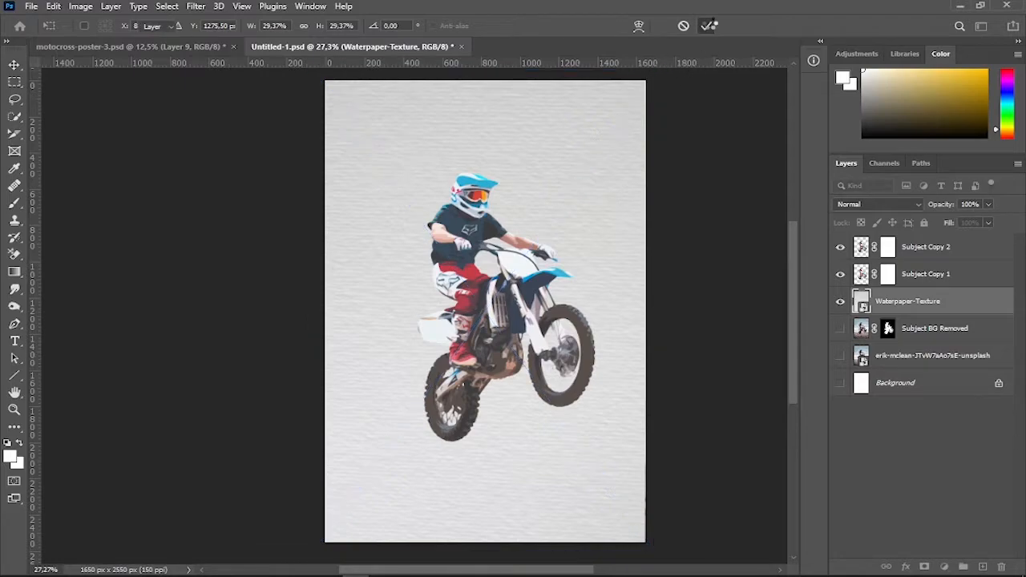
Step: Set the foreground color to black and fill the layer masks of Subject Copy 1 and Subject Copy 2 with it
{"action": "scroll", "coordinate": [698, 291], "scroll_direction": "up", "scroll_amount": 4}
{"action": "left_click_drag", "start_coordinate": [564, 569], "coordinate": [542, 570]}
{"action": "scroll", "coordinate": [545, 531], "scroll_direction": "up", "scroll_amount": 2}
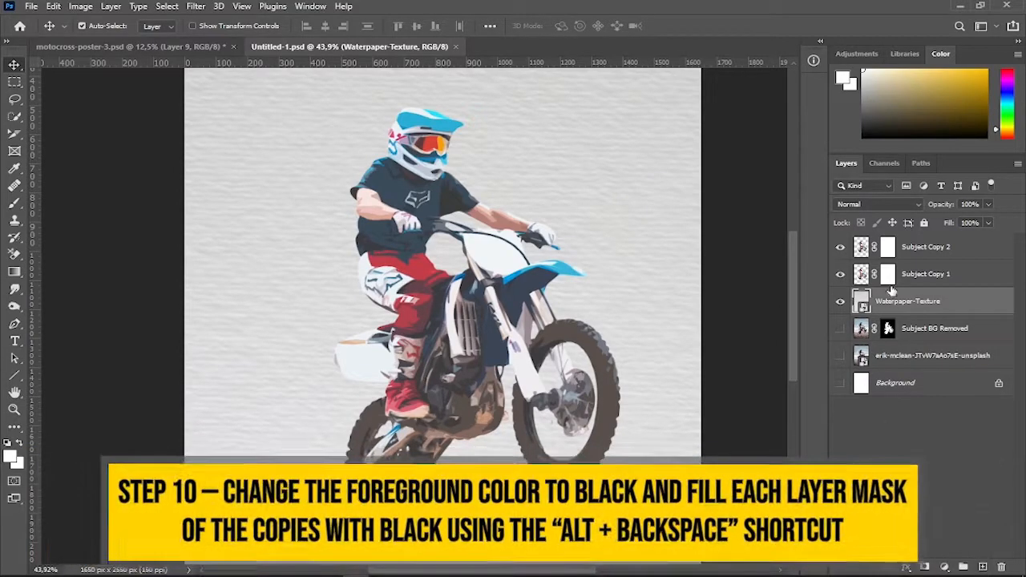
{"action": "left_click", "coordinate": [888, 275]}
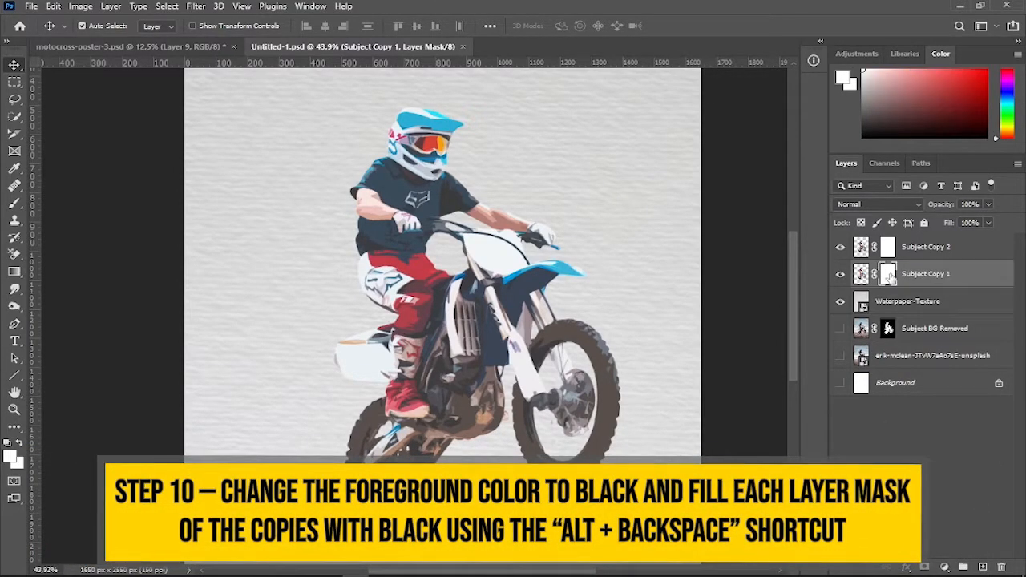
{"action": "left_click", "coordinate": [9, 456]}
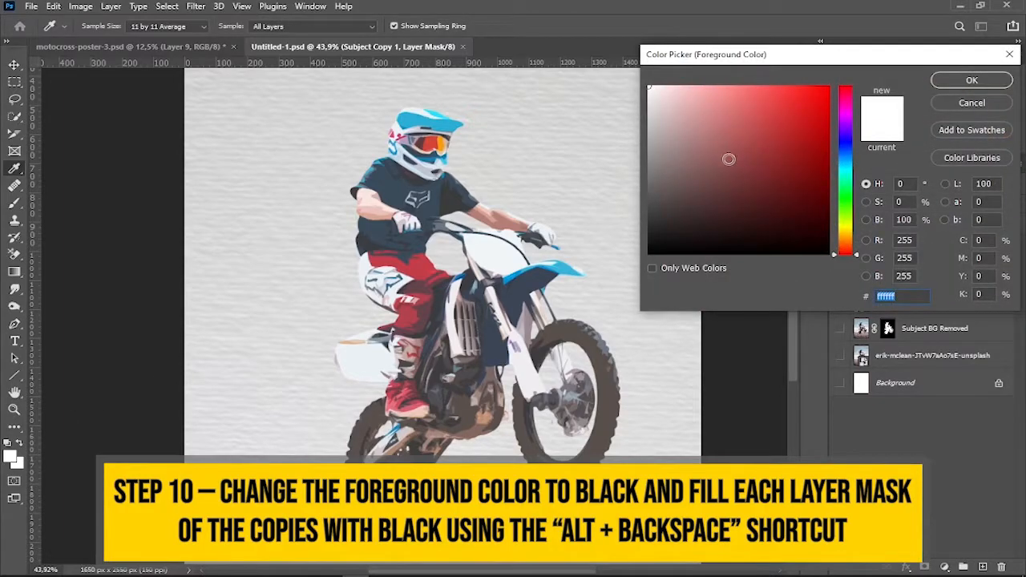
{"action": "left_click", "coordinate": [652, 257]}
{"action": "left_click", "coordinate": [951, 80]}
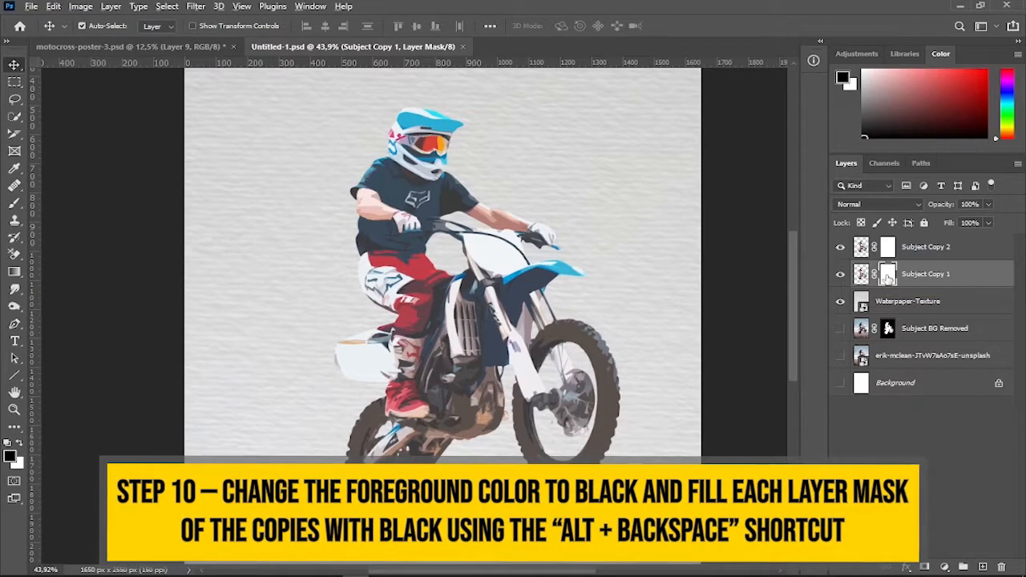
{"action": "key", "text": "alt+BackSpace"}
{"action": "left_click", "coordinate": [887, 248]}
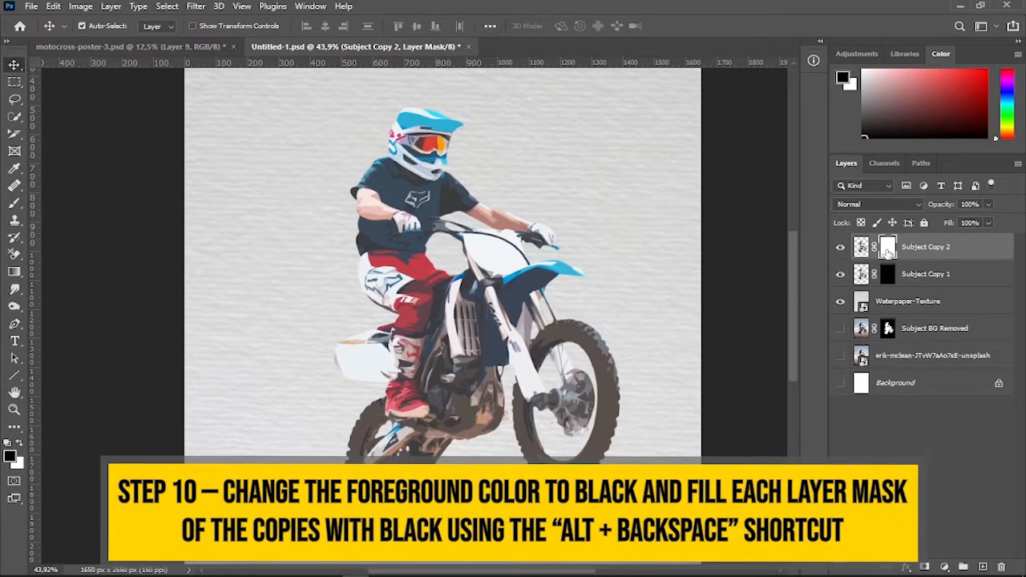
{"action": "key", "text": "alt+BackSpace"}
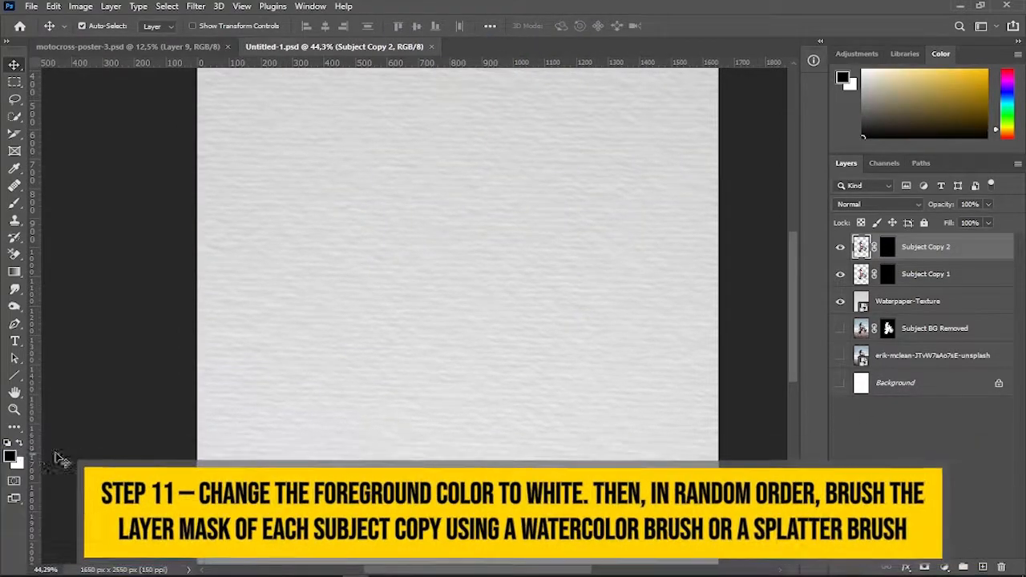
Step: Set the foreground color to white (ffffff)
{"action": "left_click", "coordinate": [10, 456]}
{"action": "type", "text": "ffffff"}
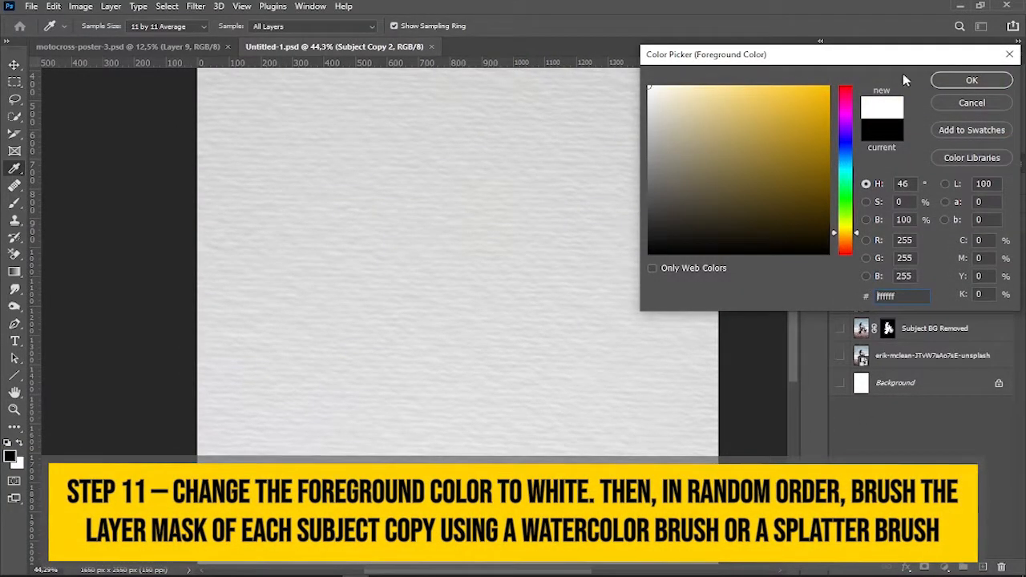
{"action": "left_click", "coordinate": [972, 83]}
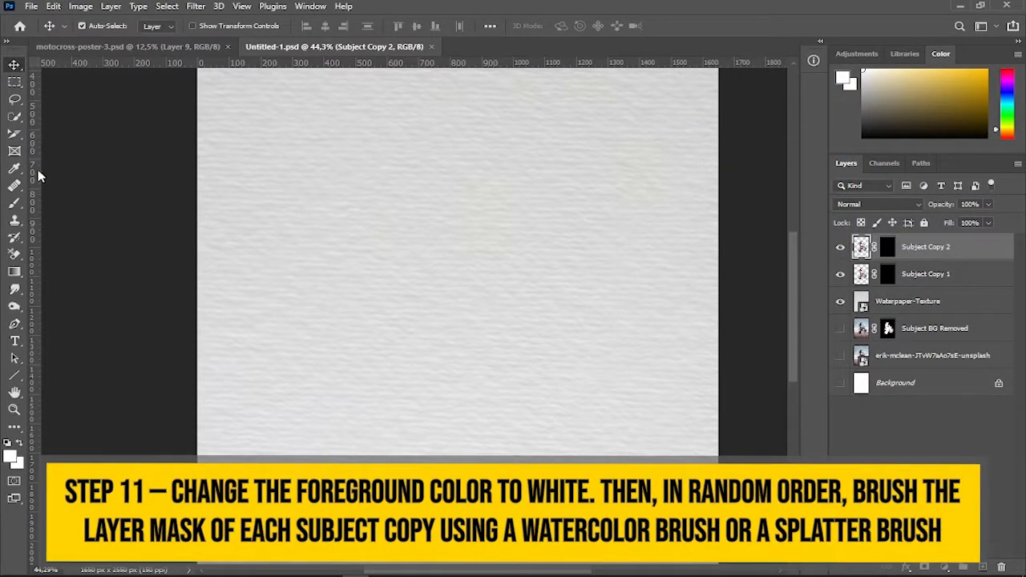
Step: Choose a 675 px Dried Blood Splatters brush from the Watercolor Splatters set for the Brush tool
{"action": "left_click", "coordinate": [14, 204]}
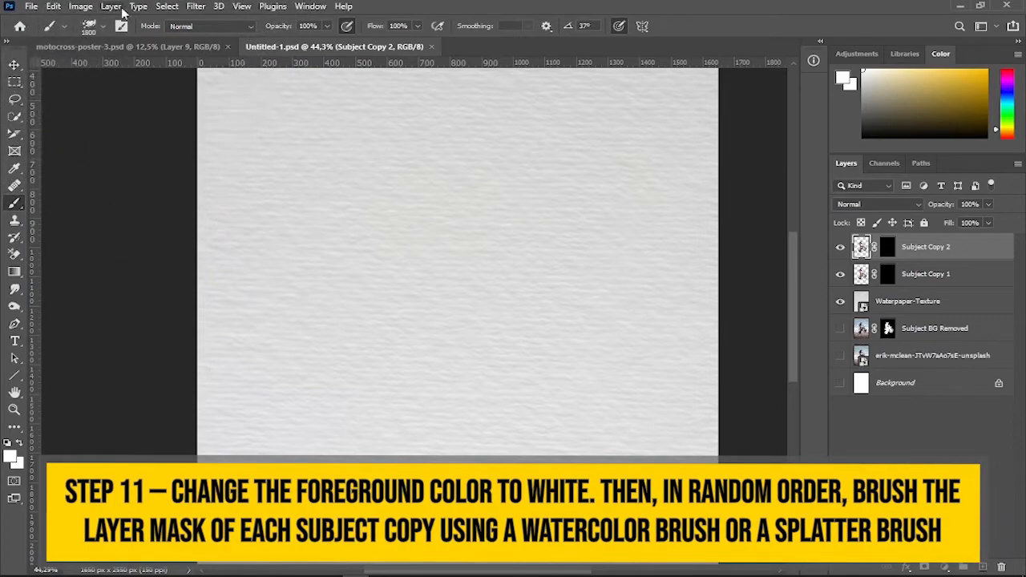
{"action": "left_click", "coordinate": [121, 28]}
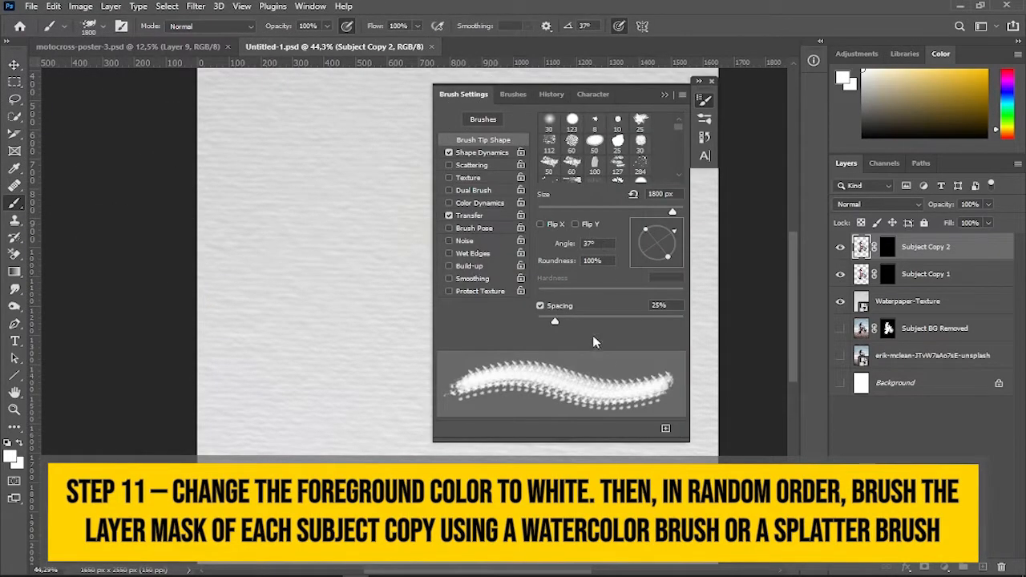
{"action": "left_click", "coordinate": [525, 95]}
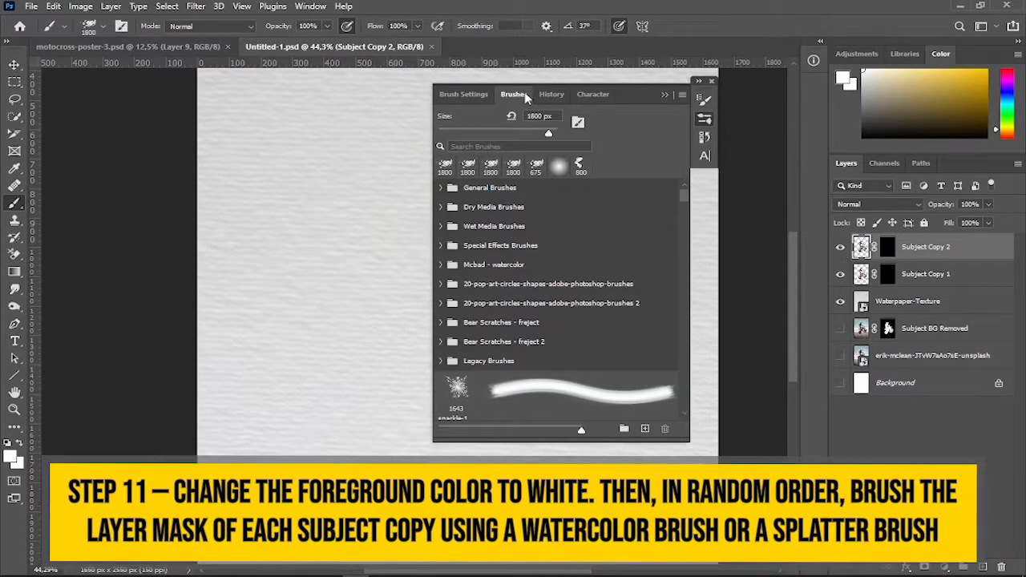
{"action": "left_click", "coordinate": [463, 95]}
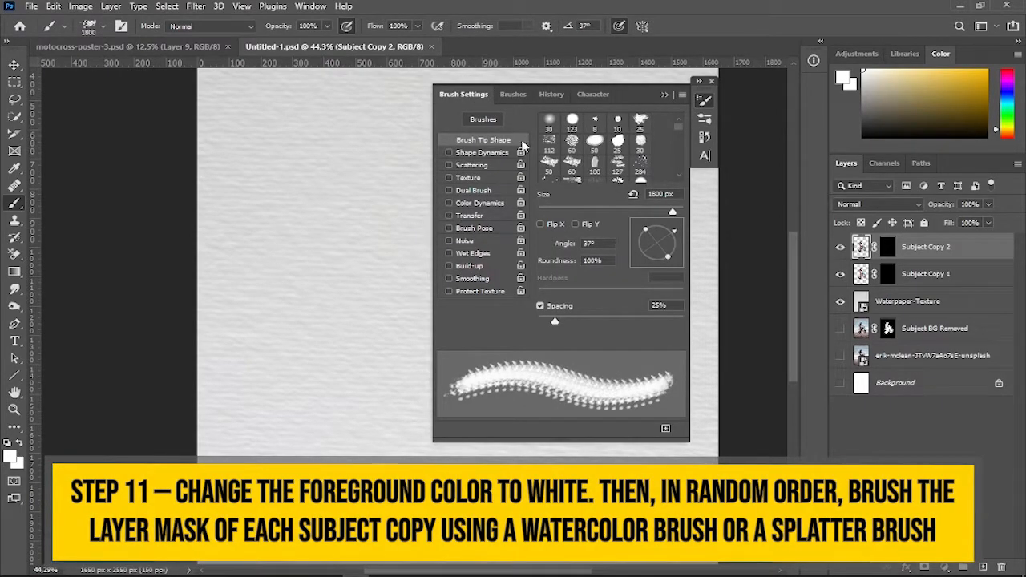
{"action": "left_click", "coordinate": [517, 98]}
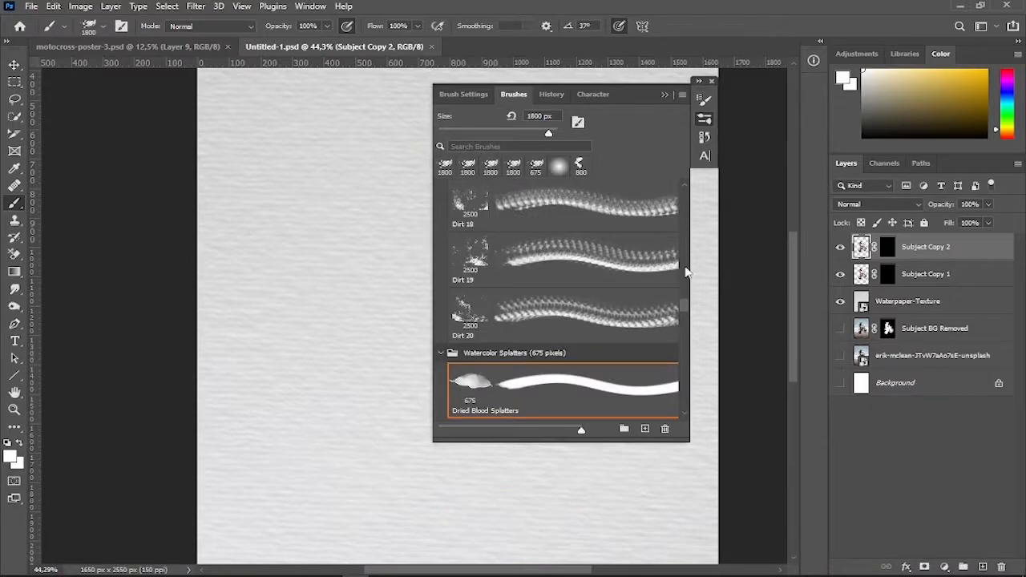
{"action": "scroll", "coordinate": [683, 309], "scroll_direction": "down", "scroll_amount": 5}
{"action": "scroll", "coordinate": [685, 313], "scroll_direction": "up", "scroll_amount": 4}
{"action": "scroll", "coordinate": [685, 312], "scroll_direction": "down", "scroll_amount": 3}
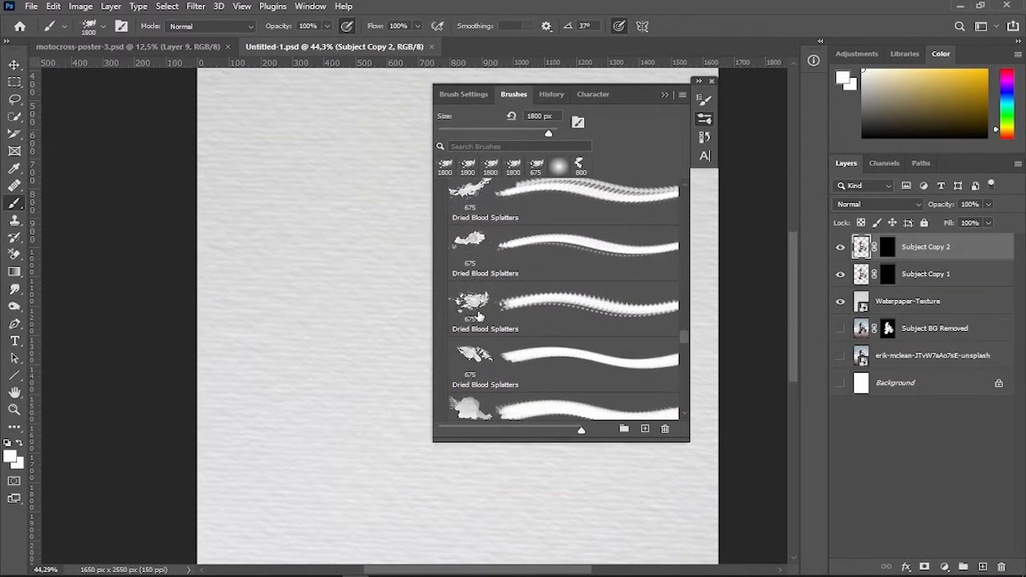
{"action": "left_click", "coordinate": [699, 83]}
{"action": "left_click", "coordinate": [930, 83]}
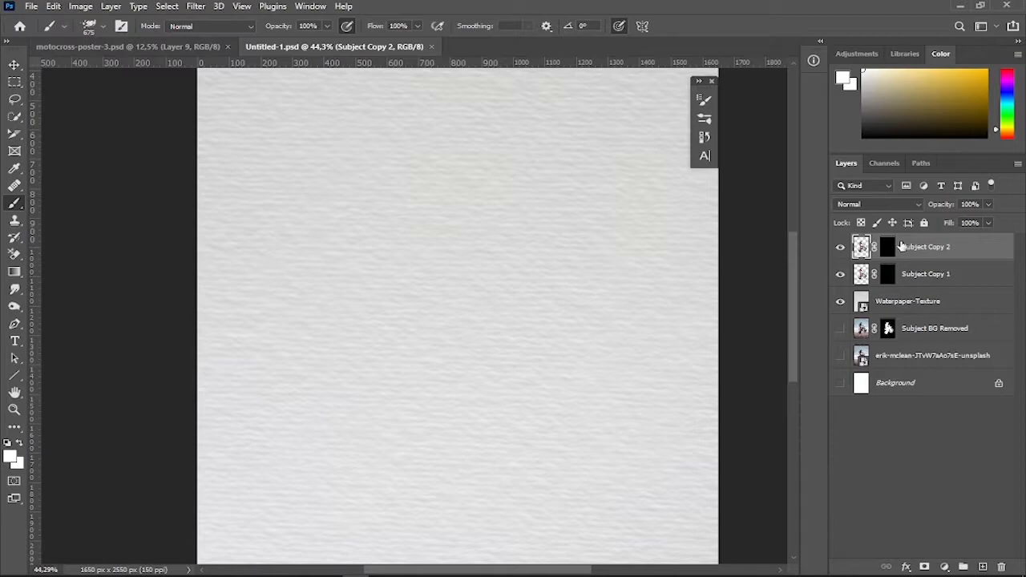
Step: Select Subject Copy 1's mask, set the foreground to white (ffffff) and dab the splatter brush over the middle of the bike
{"action": "left_click", "coordinate": [888, 275]}
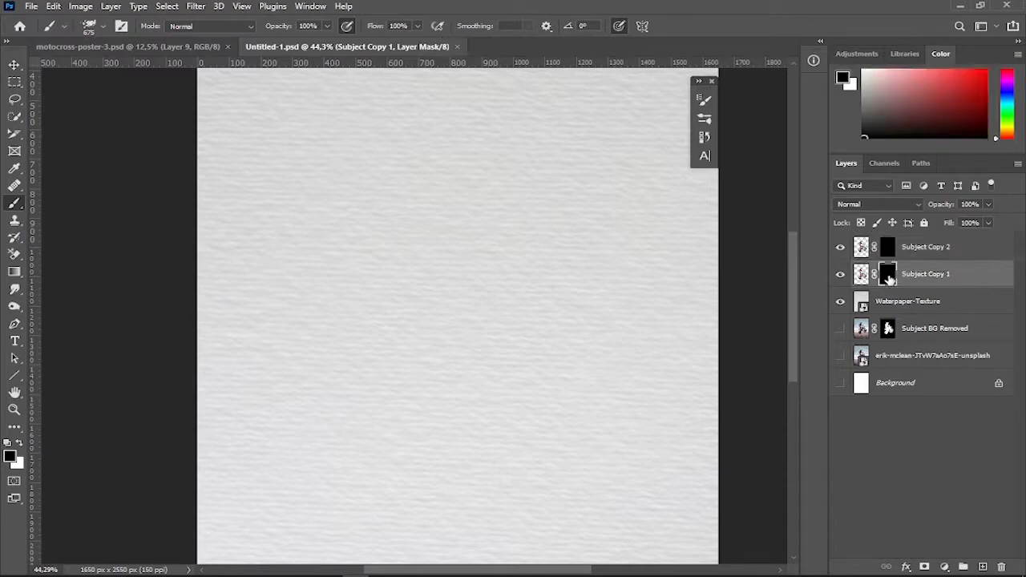
{"action": "left_click", "coordinate": [9, 458]}
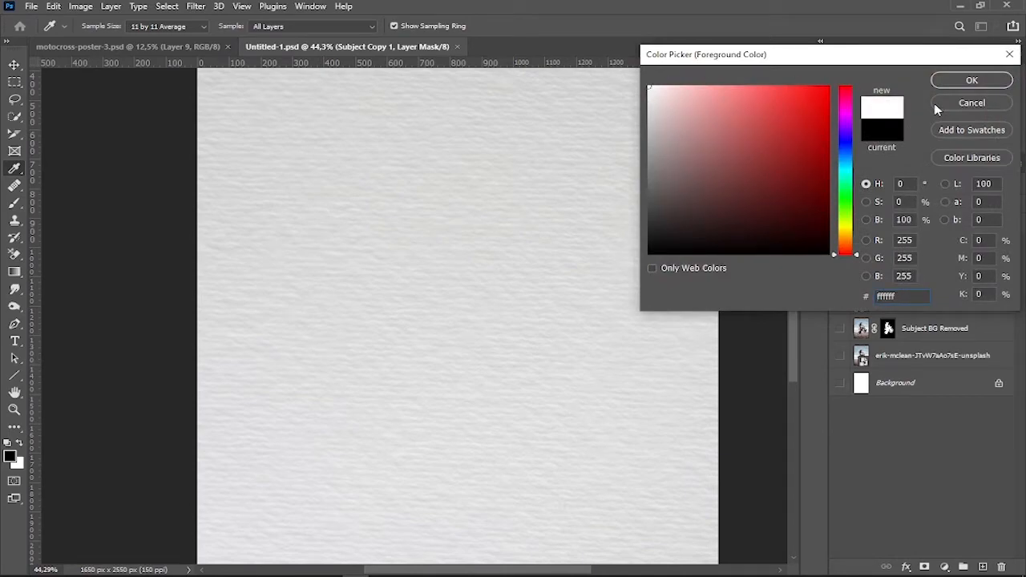
{"action": "left_click", "coordinate": [967, 81]}
{"action": "left_click", "coordinate": [441, 329]}
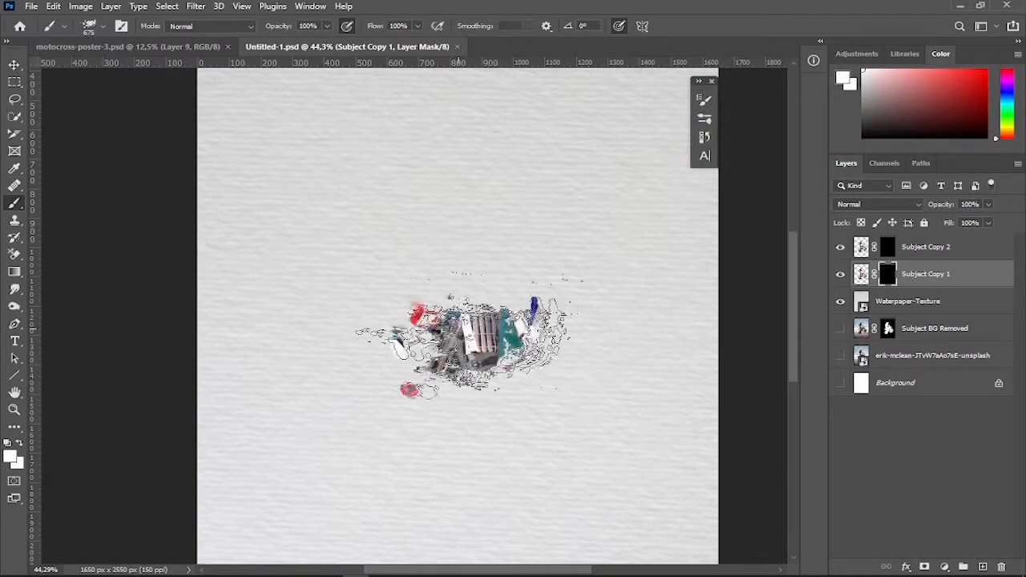
Step: Reduce the splatter brush to 400 px, rotate it to 47° and dab Subject Copy 2's mask over the rider's upper body
{"action": "left_click", "coordinate": [890, 250]}
{"action": "key", "text": "["}
{"action": "key", "text": "["}
{"action": "key", "text": "["}
{"action": "key", "text": "["}
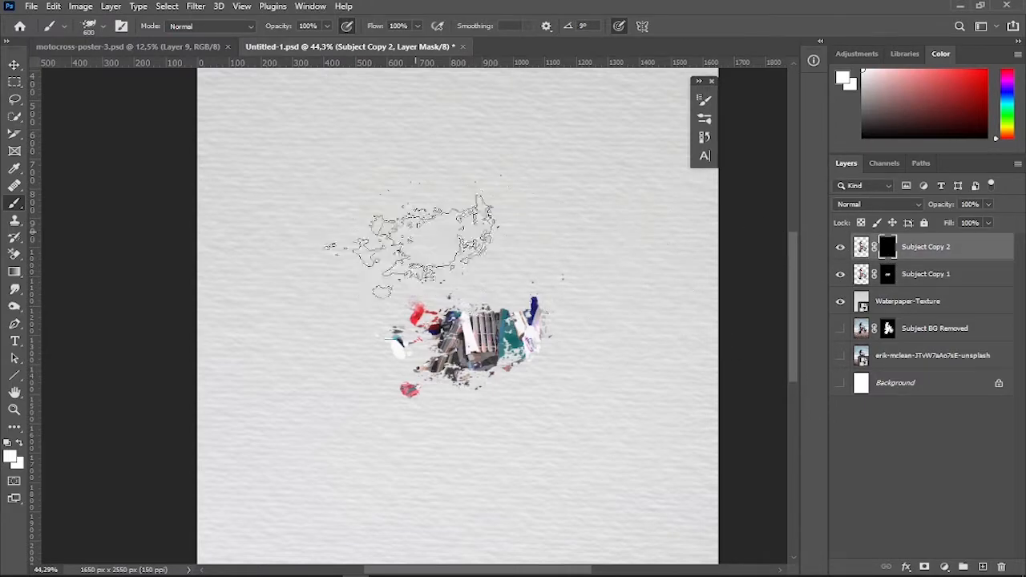
{"action": "key", "text": "shift+Left"}
{"action": "key", "text": "shift+Left"}
{"action": "key", "text": "shift+Left"}
{"action": "key", "text": "Left"}
{"action": "key", "text": "Left"}
{"action": "left_click", "coordinate": [455, 197]}
Step: Rotate the splatter brush to 14° and dab Subject Copy 1's mask over the lower engine
{"action": "left_click", "coordinate": [889, 276]}
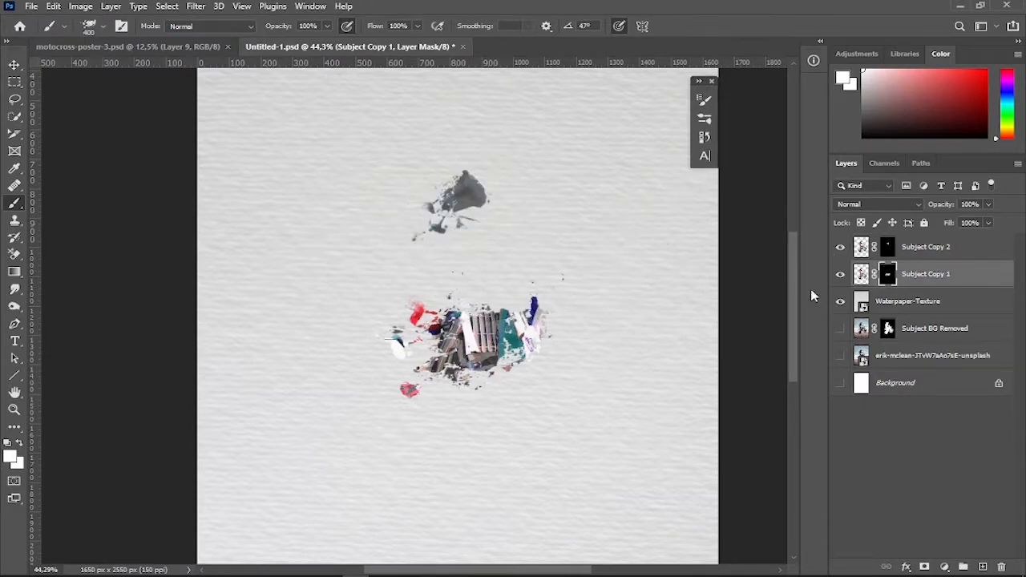
{"action": "key", "text": "shift+Right"}
{"action": "key", "text": "shift+Right"}
{"action": "key", "text": "Right"}
{"action": "key", "text": "Right"}
{"action": "key", "text": "Right"}
{"action": "left_click", "coordinate": [488, 423]}
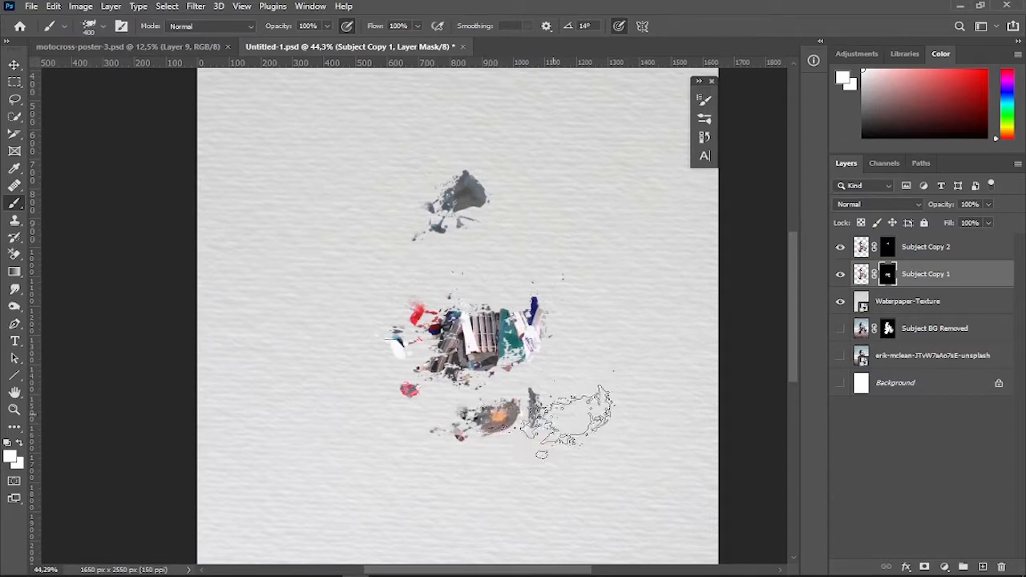
Step: Enlarge the splatter brush to 800 px and reveal the front fender area through Subject Copy 1's mask
{"action": "left_click", "coordinate": [886, 250]}
{"action": "key", "text": "shift+Right"}
{"action": "key", "text": "Right"}
{"action": "key", "text": "Right"}
{"action": "key", "text": "Right"}
{"action": "key", "text": "Right"}
{"action": "key", "text": "Right"}
{"action": "key", "text": "Right"}
{"action": "left_click", "coordinate": [887, 275]}
{"action": "key", "text": "bracketright"}
{"action": "key", "text": "bracketright"}
{"action": "key", "text": "bracketright"}
{"action": "key", "text": "bracketright"}
{"action": "left_click", "coordinate": [529, 255]}
Step: Reveal the rider's leg and helmet through Subject Copy 2's mask, rotating the splatter brush between dabs
{"action": "left_click", "coordinate": [889, 252]}
{"action": "key", "text": "Left"}
{"action": "key", "text": "Left"}
{"action": "key", "text": "Left"}
{"action": "left_click", "coordinate": [385, 304]}
{"action": "key", "text": "Left"}
{"action": "left_click", "coordinate": [401, 129]}
{"action": "key", "text": "Right"}
{"action": "key", "text": "Right"}
{"action": "key", "text": "Right"}
{"action": "key", "text": "Right"}
{"action": "left_click", "coordinate": [413, 112]}
Step: Reveal the rider's arm and waist through Subject Copy 1's mask and the boot and lower engine through Subject Copy 2's mask
{"action": "left_click", "coordinate": [887, 276]}
{"action": "left_click", "coordinate": [382, 244]}
{"action": "left_click", "coordinate": [887, 247]}
{"action": "left_click", "coordinate": [444, 415]}
Step: Rotate the splatter brush to -11° and dab Subject Copy 2's mask over the front wheel
{"action": "left_click", "coordinate": [897, 275]}
{"action": "key", "text": "Left"}
{"action": "key", "text": "Left"}
{"action": "key", "text": "Left"}
{"action": "key", "text": "Left"}
{"action": "key", "text": "Left"}
{"action": "key", "text": "Left"}
{"action": "key", "text": "Left"}
{"action": "key", "text": "Left"}
{"action": "key", "text": "Left"}
{"action": "key", "text": "Left"}
{"action": "key", "text": "Left"}
{"action": "key", "text": "Left"}
{"action": "key", "text": "Left"}
{"action": "key", "text": "Left"}
{"action": "key", "text": "Left"}
{"action": "key", "text": "Left"}
{"action": "key", "text": "Left"}
{"action": "key", "text": "Left"}
{"action": "key", "text": "Left"}
{"action": "key", "text": "Left"}
{"action": "left_click", "coordinate": [887, 247]}
{"action": "left_click", "coordinate": [546, 392]}
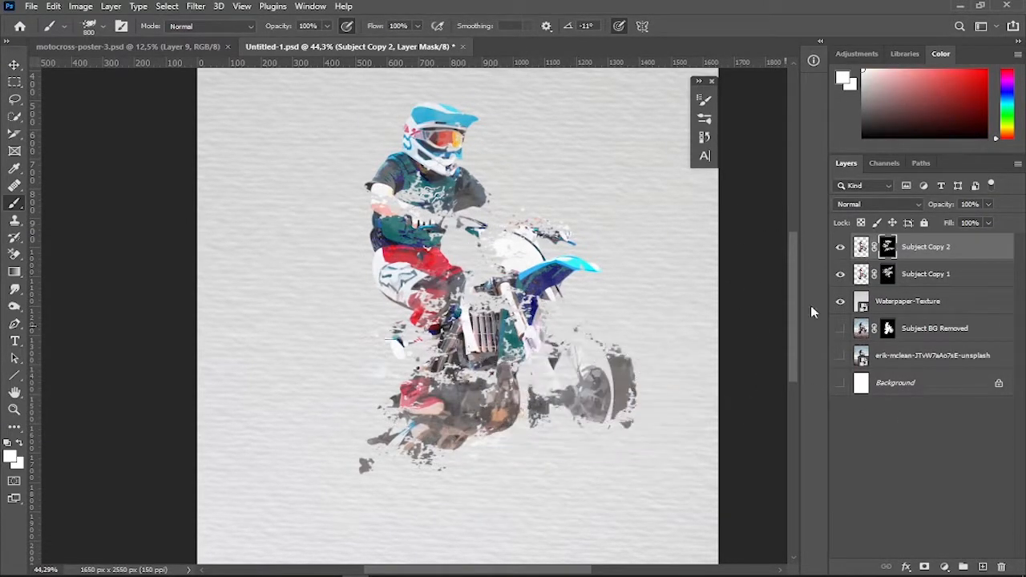
Step: Reduce the splatter brush to 500 px at 22° and reveal more of the front wheel through Subject Copy 2's mask
{"action": "left_click", "coordinate": [887, 275]}
{"action": "key", "text": "shift+Left"}
{"action": "key", "text": "shift+Left"}
{"action": "key", "text": "shift+Left"}
{"action": "key", "text": "shift+Left"}
{"action": "key", "text": "bracketleft"}
{"action": "key", "text": "bracketleft"}
{"action": "key", "text": "bracketleft"}
{"action": "left_click", "coordinate": [888, 247]}
{"action": "left_click", "coordinate": [565, 361]}
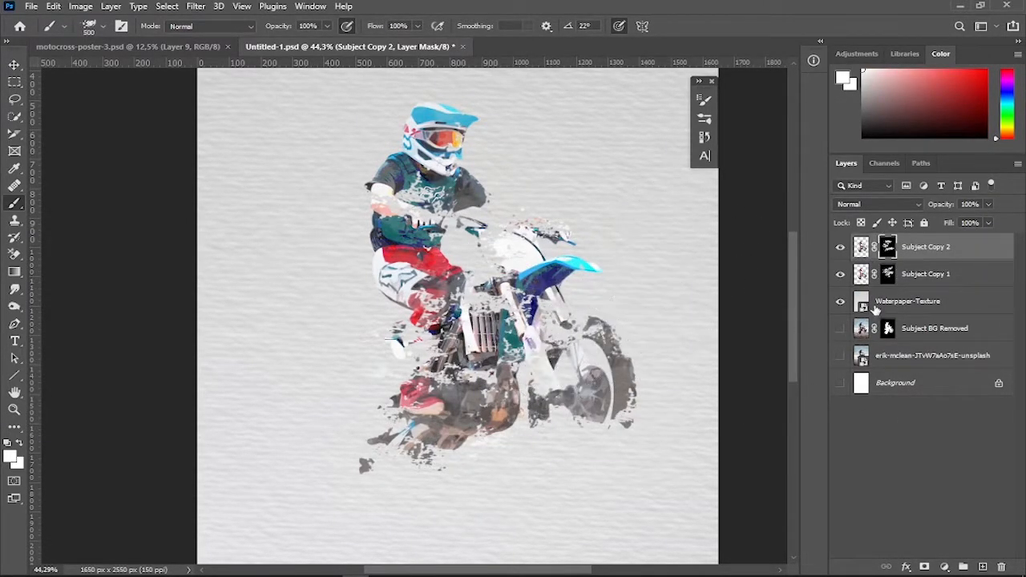
Step: Reveal the lower front wheel and front frame by dabbing the 500 px splatter brush alternately on Subject Copy 1's and Subject Copy 2's masks
{"action": "left_click", "coordinate": [888, 275]}
{"action": "left_click", "coordinate": [562, 465]}
{"action": "left_click", "coordinate": [888, 247]}
{"action": "left_click", "coordinate": [596, 437]}
{"action": "left_click", "coordinate": [887, 274]}
{"action": "left_click", "coordinate": [514, 277]}
Step: Rotate the splatter brush to reveal the engine through Subject Copy 2's mask and the far arm and handlebar through Subject Copy 1's mask
{"action": "left_click", "coordinate": [887, 247]}
{"action": "key", "text": "shift+Left"}
{"action": "key", "text": "shift+Left"}
{"action": "key", "text": "shift+Left"}
{"action": "key", "text": "shift+Left"}
{"action": "left_click", "coordinate": [457, 290]}
{"action": "left_click", "coordinate": [889, 274]}
{"action": "key", "text": "shift+Left"}
{"action": "left_click", "coordinate": [490, 215]}
Step: Reveal the rear wheel through Subject Copy 2's mask and, with the brush rotated to 95°, through Subject Copy 1's mask
{"action": "left_click", "coordinate": [887, 247]}
{"action": "left_click", "coordinate": [401, 467]}
{"action": "left_click", "coordinate": [890, 274]}
{"action": "key", "text": "shift+Left"}
{"action": "key", "text": "shift+Left"}
{"action": "key", "text": "shift+Left"}
{"action": "key", "text": "Left"}
{"action": "left_click", "coordinate": [449, 472]}
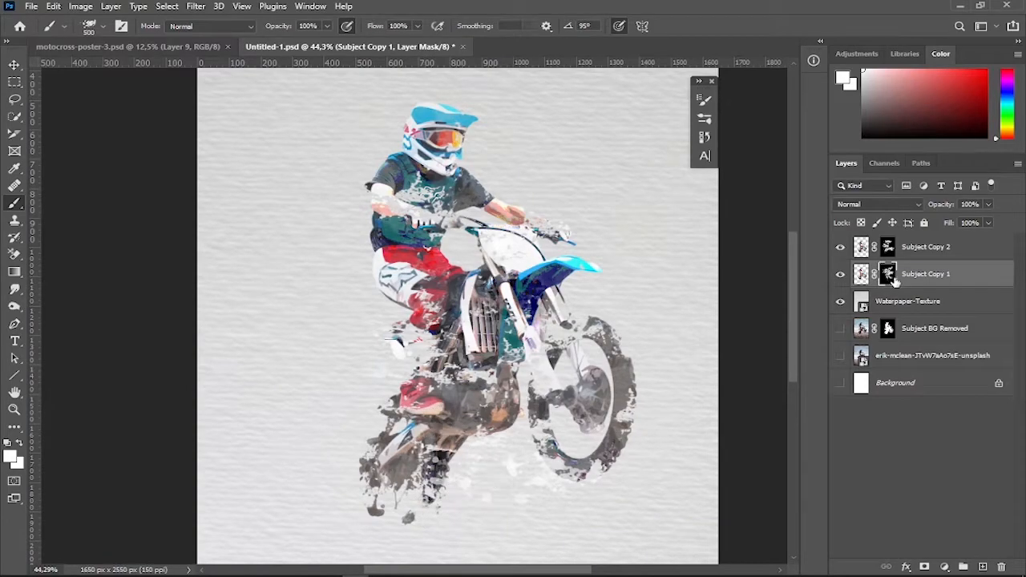
Step: Dab Subject Copy 2's mask beside the rear fender and, with the brush at 135°, Subject Copy 1's mask beside the rear wheel
{"action": "left_click", "coordinate": [889, 248]}
{"action": "left_click", "coordinate": [326, 384]}
{"action": "left_click", "coordinate": [888, 274]}
{"action": "key", "text": "shift+Left"}
{"action": "key", "text": "shift+Left"}
{"action": "key", "text": "shift+Left"}
{"action": "left_click", "coordinate": [320, 457]}
Step: Reveal the handlebar through Subject Copy 2's mask and the rider's waist through Subject Copy 1's mask
{"action": "left_click", "coordinate": [888, 247]}
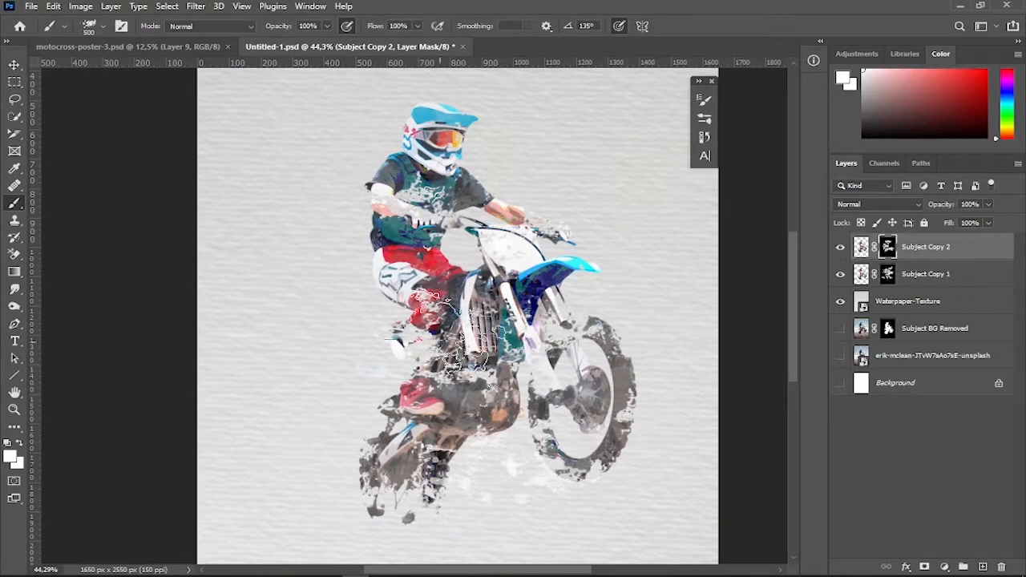
{"action": "left_click", "coordinate": [521, 220]}
{"action": "left_click", "coordinate": [888, 274]}
{"action": "left_click", "coordinate": [453, 260]}
Step: Rotate the splatter brush further and reveal the rear fender and boot through Subject Copy 2's and Subject Copy 1's masks
{"action": "left_click", "coordinate": [888, 247]}
{"action": "key", "text": "shift+Left"}
{"action": "key", "text": "Left"}
{"action": "key", "text": "Left"}
{"action": "key", "text": "Left"}
{"action": "key", "text": "Left"}
{"action": "key", "text": "Left"}
{"action": "key", "text": "Left"}
{"action": "key", "text": "Left"}
{"action": "key", "text": "Left"}
{"action": "key", "text": "Left"}
{"action": "left_click", "coordinate": [401, 335]}
{"action": "left_click", "coordinate": [888, 275]}
{"action": "left_click", "coordinate": [378, 374]}
Step: Reveal the front wheel and fork through Subject Copy 2's mask and the far arm through Subject Copy 1's, rotating the brush between dabs
{"action": "left_click", "coordinate": [888, 247]}
{"action": "left_click", "coordinate": [590, 337]}
{"action": "key", "text": "Left"}
{"action": "key", "text": "Left"}
{"action": "key", "text": "Left"}
{"action": "key", "text": "Left"}
{"action": "key", "text": "Left"}
{"action": "key", "text": "Left"}
{"action": "key", "text": "Left"}
{"action": "key", "text": "Left"}
{"action": "key", "text": "Left"}
{"action": "key", "text": "Left"}
{"action": "left_click", "coordinate": [888, 274]}
{"action": "left_click", "coordinate": [497, 180]}
{"action": "left_click", "coordinate": [888, 247]}
{"action": "left_click", "coordinate": [545, 313]}
Step: Fill in the rear wheel's rim and tyre by alternating splatter dabs between Subject Copy 1's and Subject Copy 2's masks
{"action": "left_click", "coordinate": [888, 274]}
{"action": "left_click", "coordinate": [369, 401]}
{"action": "left_click", "coordinate": [888, 247]}
{"action": "left_click", "coordinate": [336, 449]}
{"action": "left_click", "coordinate": [888, 275]}
{"action": "left_click", "coordinate": [433, 529]}
Step: Rotate the splatter brush to -125° and target Subject Copy 2's mask
{"action": "key", "text": "shift+Left"}
{"action": "key", "text": "Left"}
{"action": "key", "text": "Left"}
{"action": "key", "text": "Left"}
{"action": "key", "text": "Left"}
{"action": "key", "text": "Left"}
{"action": "key", "text": "Left"}
{"action": "key", "text": "Left"}
{"action": "key", "text": "Left"}
{"action": "key", "text": "Left"}
{"action": "left_click", "coordinate": [888, 247]}
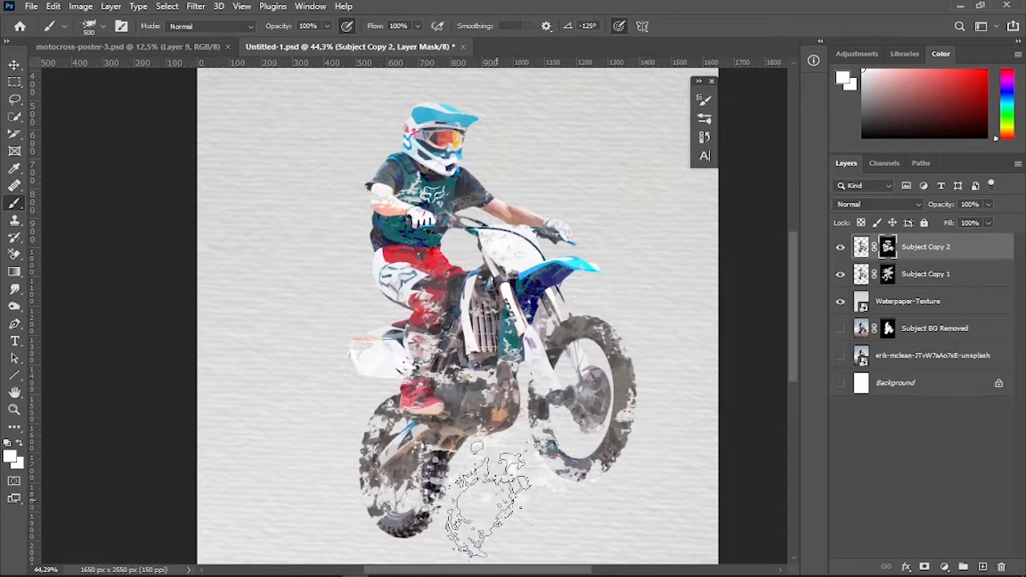
Step: Fill the remaining gaps on the rider and bike through both subject masks with a 250 px splatter brush at varied angles
{"action": "left_click", "coordinate": [862, 277]}
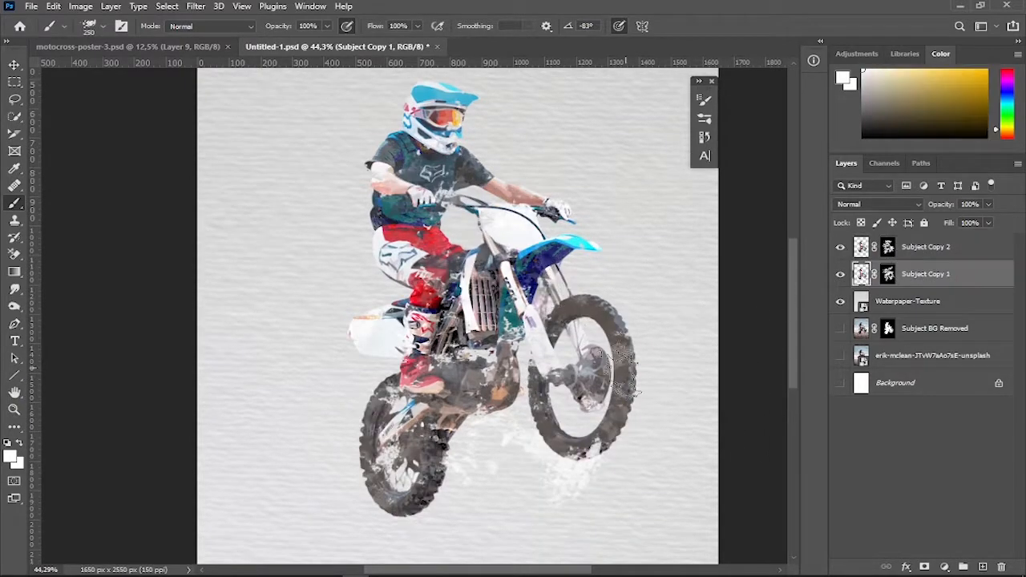
{"action": "left_click", "coordinate": [886, 274]}
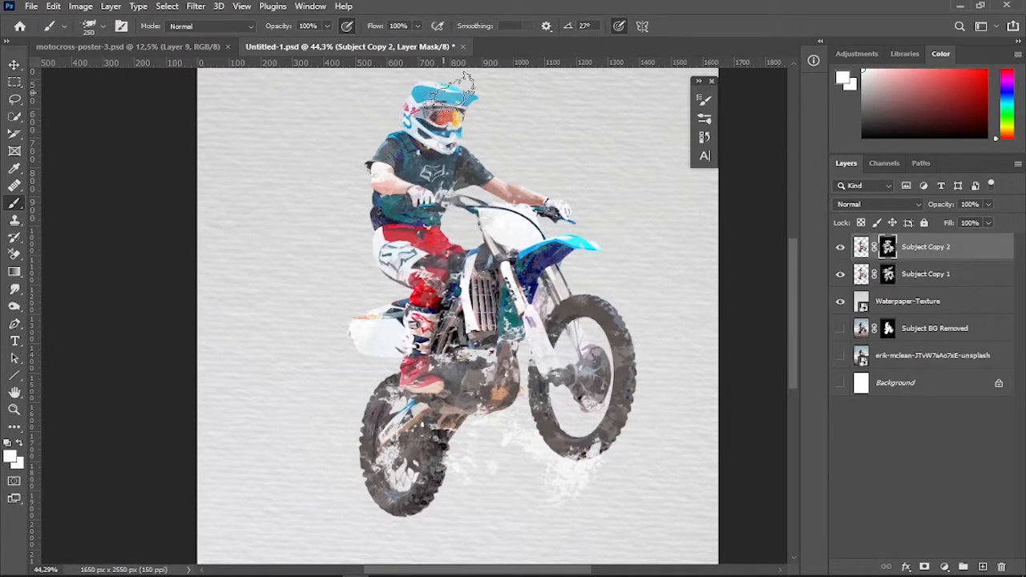
{"action": "left_click", "coordinate": [888, 247]}
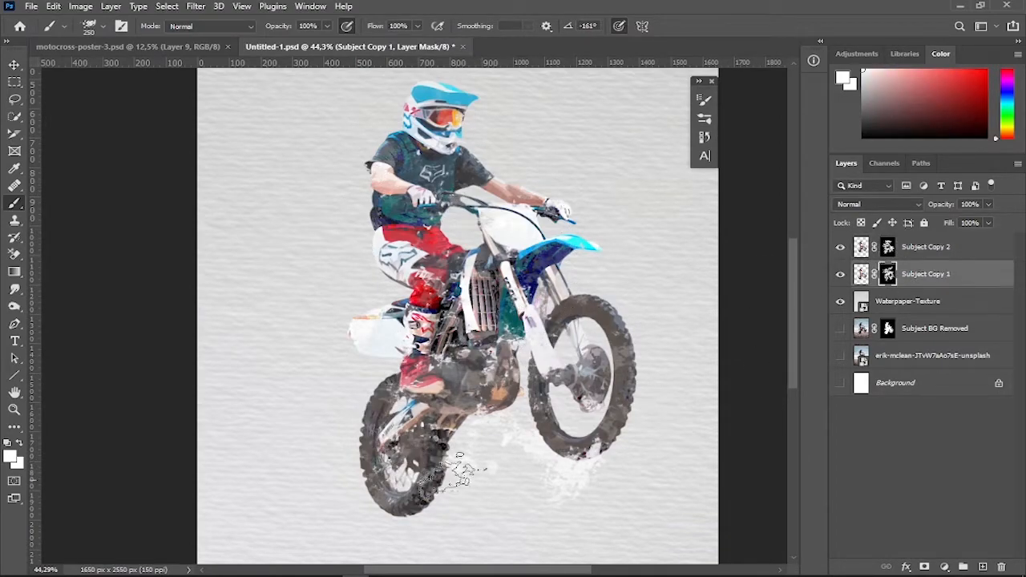
{"action": "left_click", "coordinate": [888, 274]}
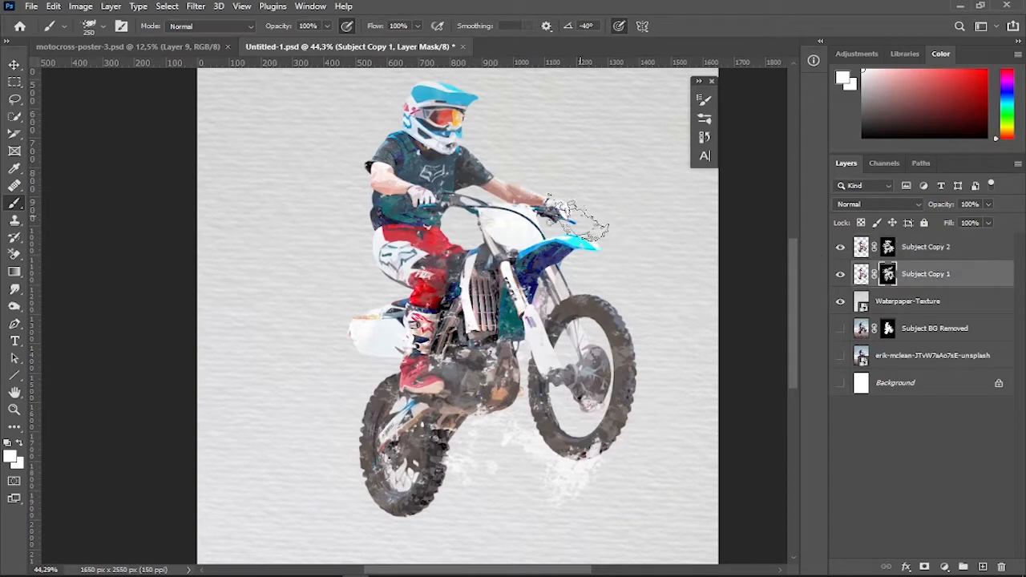
Step: Switch to black at -16° and hide the stray splatter beneath the bike on Subject Copy 1's mask
{"action": "key", "text": "x"}
{"action": "scroll", "coordinate": [533, 463], "scroll_direction": "up", "scroll_amount": 2}
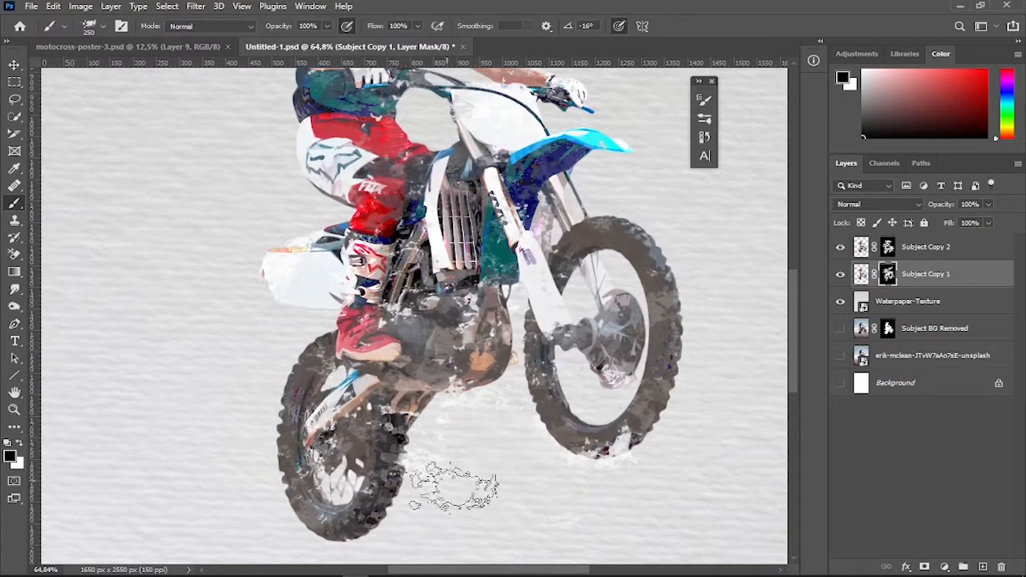
{"action": "scroll", "coordinate": [607, 481], "scroll_direction": "down", "scroll_amount": 3}
{"action": "scroll", "coordinate": [602, 481], "scroll_direction": "up", "scroll_amount": 2}
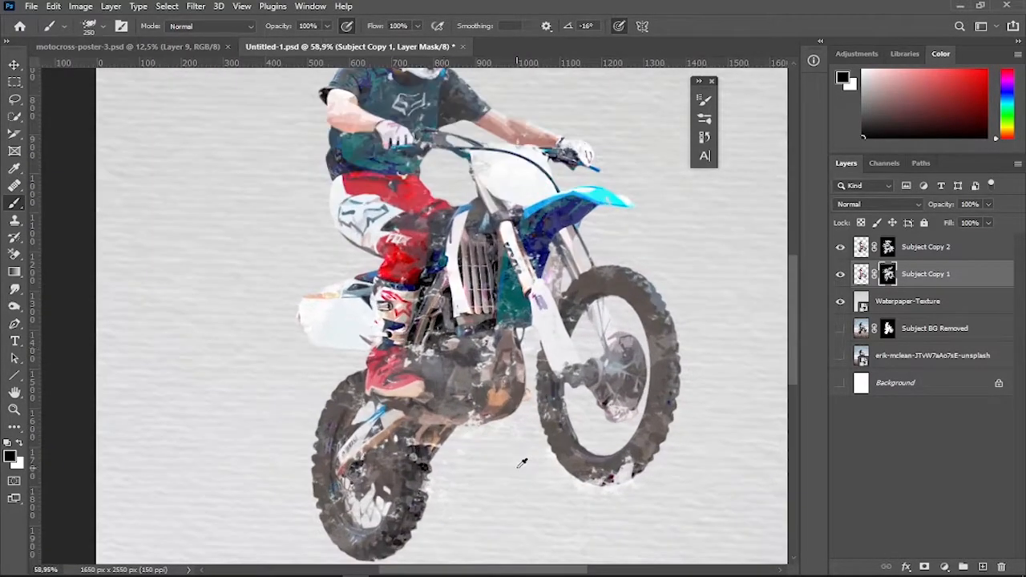
{"action": "scroll", "coordinate": [522, 463], "scroll_direction": "down", "scroll_amount": 2}
{"action": "scroll", "coordinate": [367, 364], "scroll_direction": "up", "scroll_amount": 1}
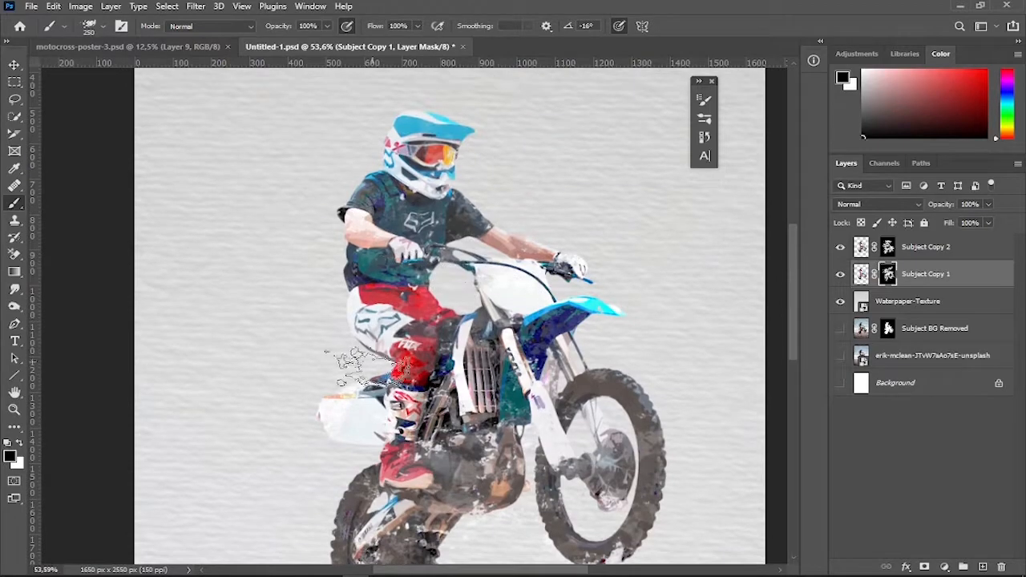
{"action": "scroll", "coordinate": [373, 362], "scroll_direction": "down", "scroll_amount": 1}
Step: Hide the stray splatter around the wheels by painting black on Subject Copy 2's mask
{"action": "left_click", "coordinate": [887, 247]}
{"action": "scroll", "coordinate": [664, 298], "scroll_direction": "down", "scroll_amount": 1}
{"action": "scroll", "coordinate": [666, 293], "scroll_direction": "up", "scroll_amount": 1}
{"action": "scroll", "coordinate": [664, 295], "scroll_direction": "down", "scroll_amount": 1}
{"action": "scroll", "coordinate": [660, 301], "scroll_direction": "up", "scroll_amount": 1}
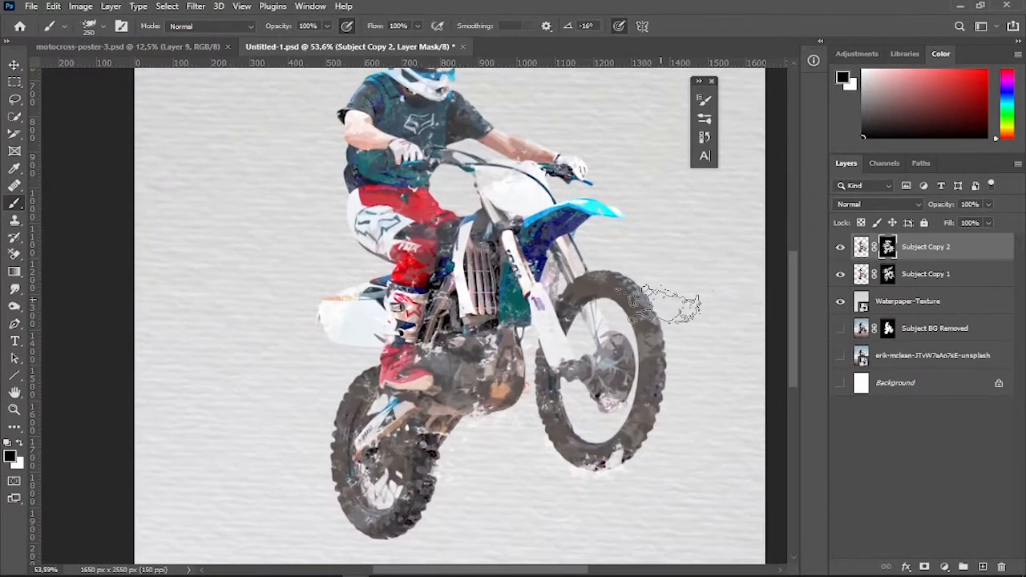
{"action": "scroll", "coordinate": [661, 301], "scroll_direction": "up", "scroll_amount": 3}
Step: Load Subject BG Removed's mask as a selection, target the Subject Copy 1 layer and invert the selection
{"action": "left_click", "coordinate": [934, 273]}
{"action": "scroll", "coordinate": [658, 442], "scroll_direction": "down", "scroll_amount": 1}
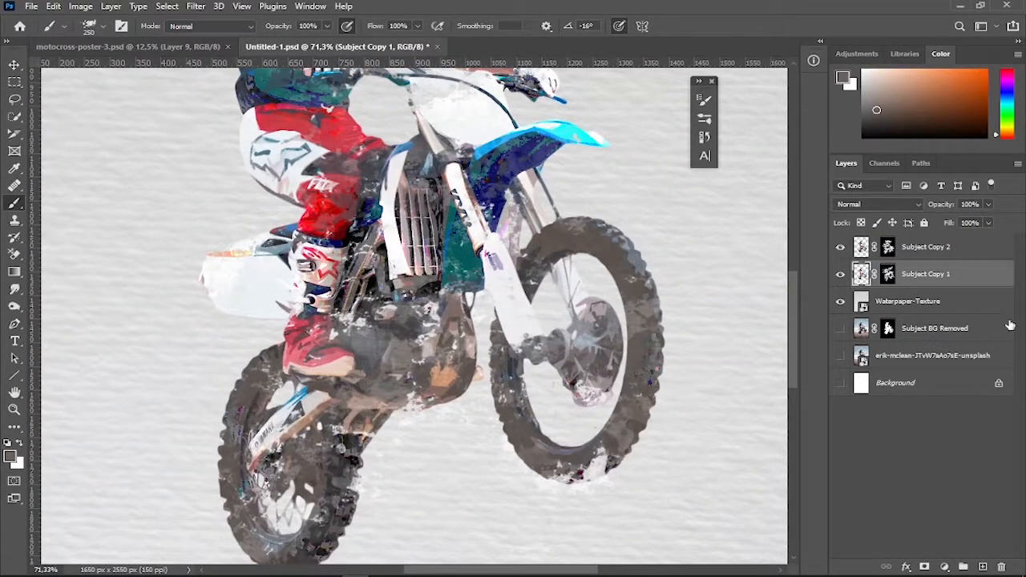
{"action": "left_click", "coordinate": [888, 328], "text": "alt"}
{"action": "left_click", "coordinate": [888, 325], "text": "alt"}
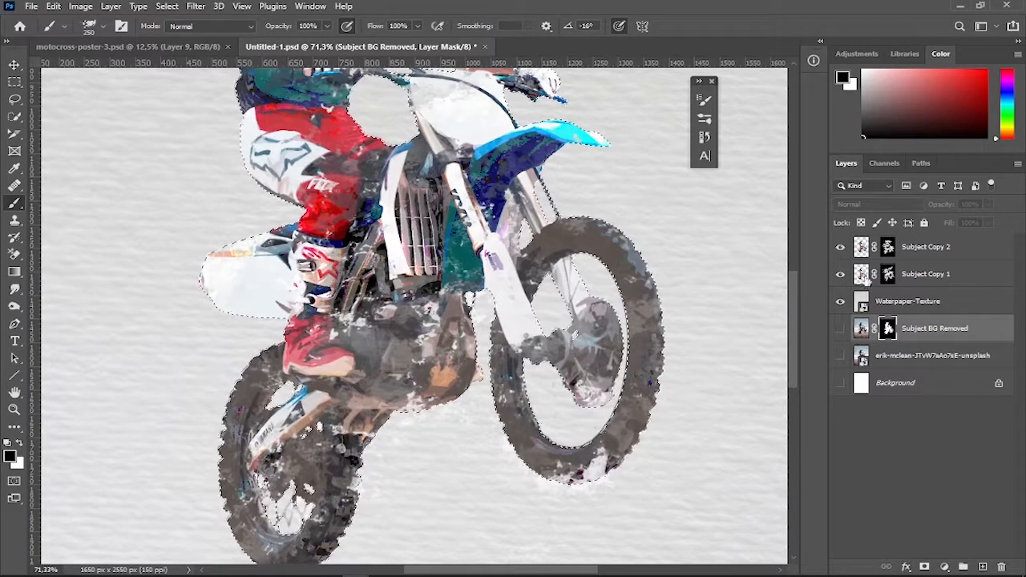
{"action": "left_click", "coordinate": [926, 273]}
{"action": "scroll", "coordinate": [440, 216], "scroll_direction": "down", "scroll_amount": 3}
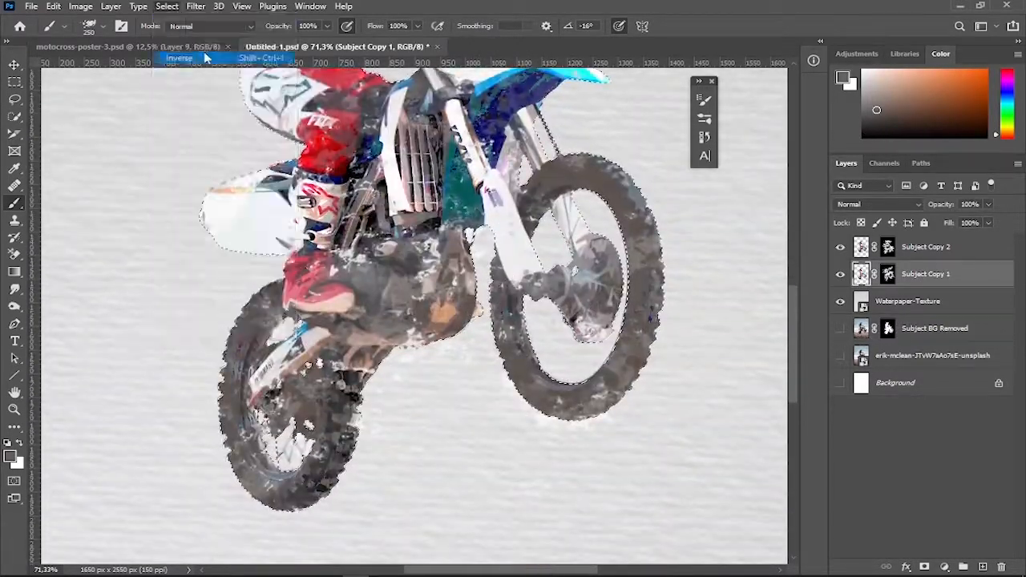
Step: Erase the leftover fringe outside the rider and bike on Subject Copy 1 with a 60 px Eraser and remove the selection
{"action": "left_click", "coordinate": [15, 220]}
{"action": "left_click", "coordinate": [15, 185]}
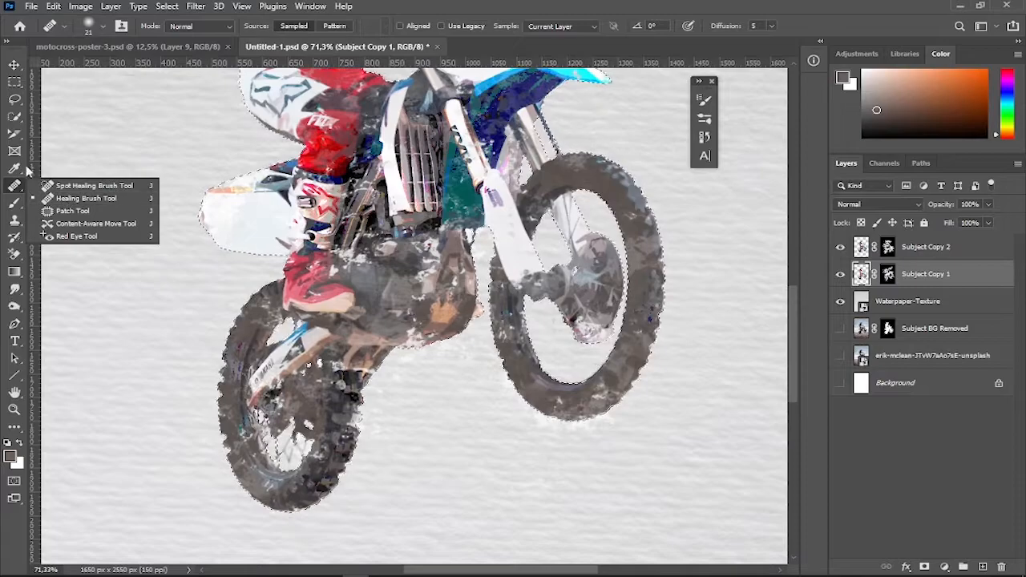
{"action": "left_click", "coordinate": [14, 254]}
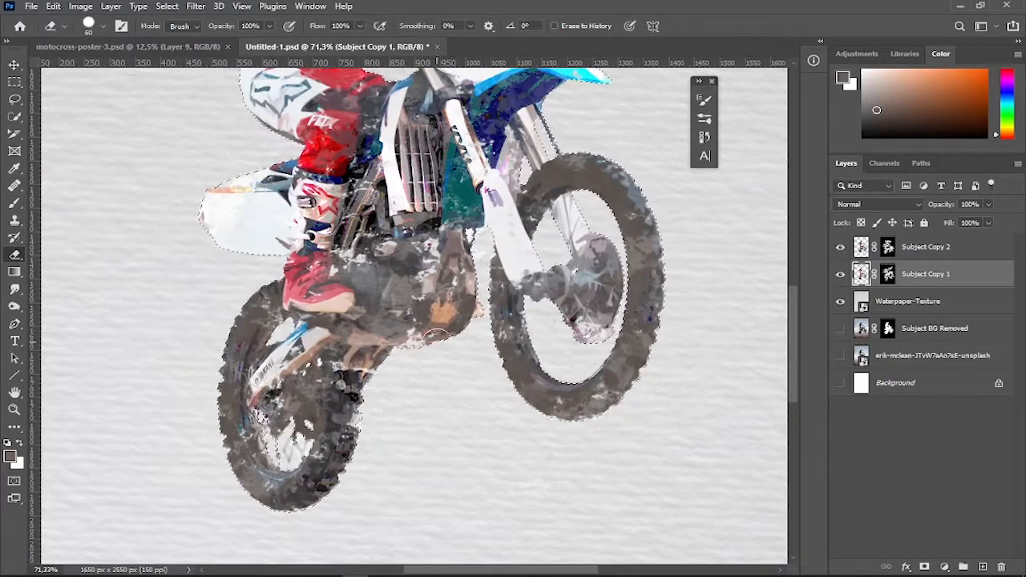
{"action": "scroll", "coordinate": [437, 342], "scroll_direction": "up", "scroll_amount": 2}
{"action": "scroll", "coordinate": [206, 430], "scroll_direction": "down", "scroll_amount": 2}
{"action": "scroll", "coordinate": [479, 330], "scroll_direction": "up", "scroll_amount": 4}
{"action": "scroll", "coordinate": [574, 352], "scroll_direction": "down", "scroll_amount": 5}
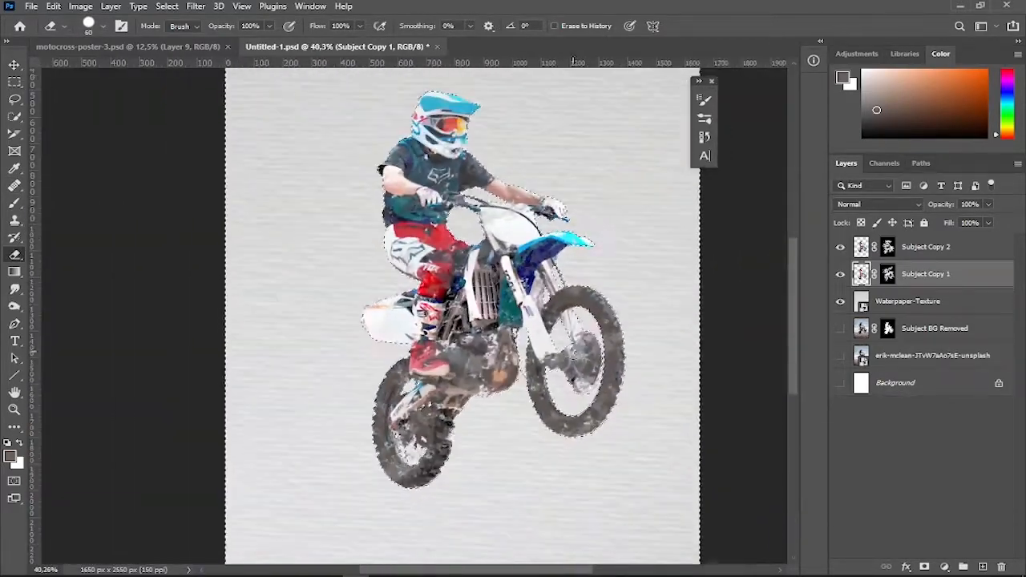
{"action": "key", "text": "ctrl+d"}
{"action": "scroll", "coordinate": [648, 291], "scroll_direction": "up", "scroll_amount": 4}
{"action": "scroll", "coordinate": [649, 291], "scroll_direction": "down", "scroll_amount": 4}
{"action": "left_click_drag", "start_coordinate": [522, 457], "coordinate": [558, 497]}
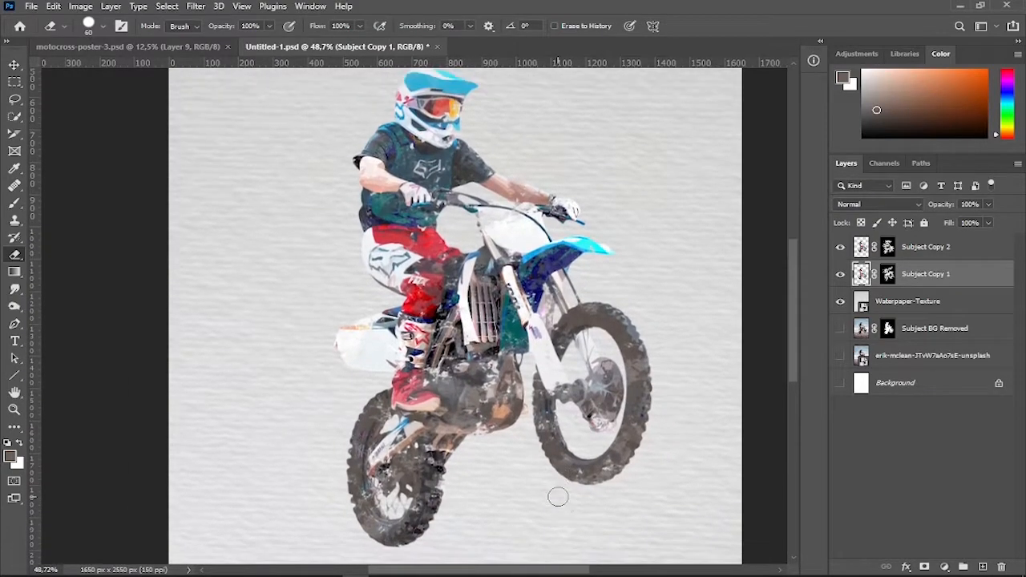
{"action": "scroll", "coordinate": [558, 497], "scroll_direction": "up", "scroll_amount": 1}
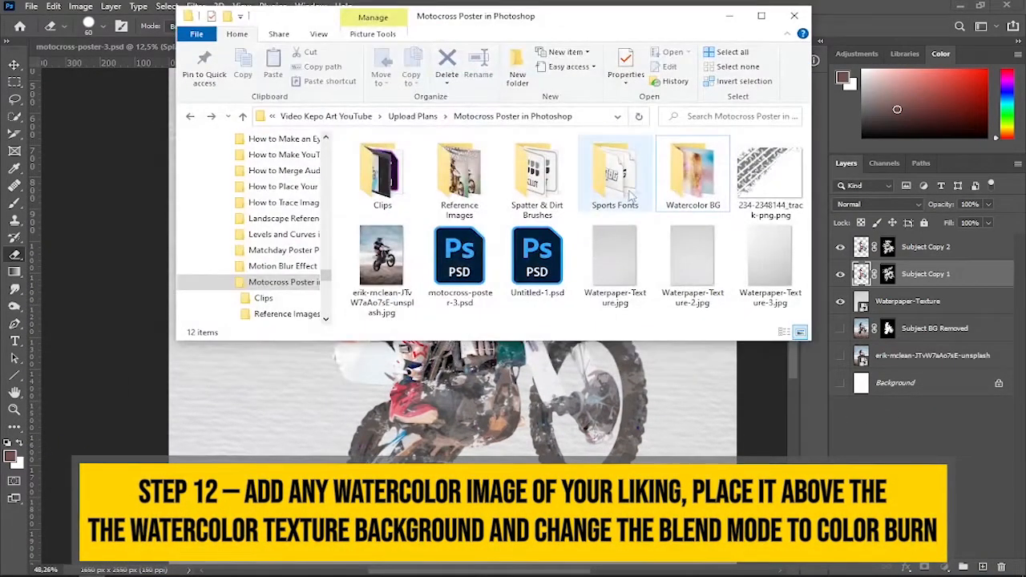
Step: Place watercolor-gd1aea0273_1920.jpg from the Watercolor BG folder into the poster, rotated 90° clockwise
{"action": "double_click", "coordinate": [692, 176]}
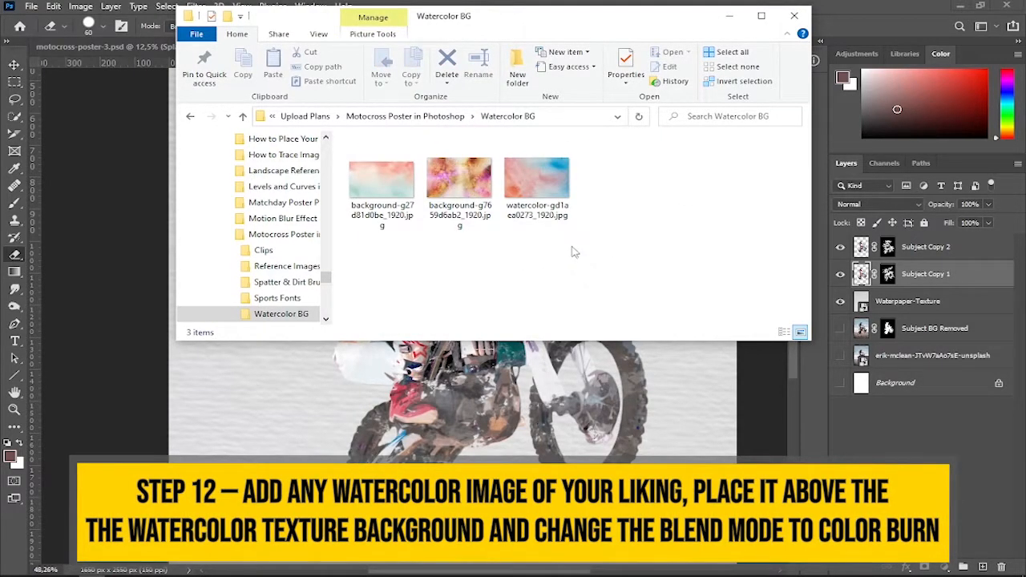
{"action": "left_click_drag", "start_coordinate": [548, 192], "coordinate": [491, 451]}
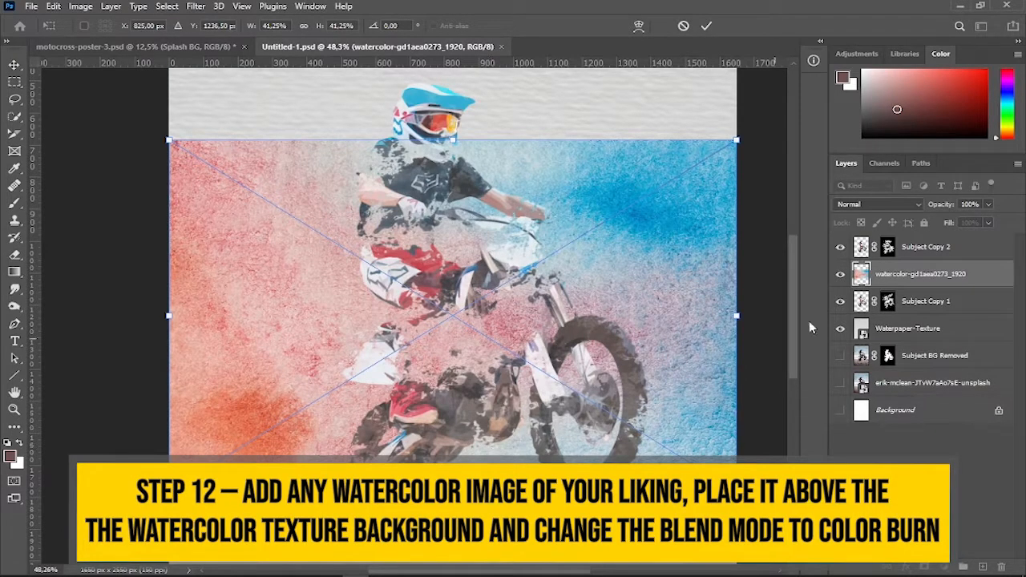
{"action": "right_click", "coordinate": [632, 280]}
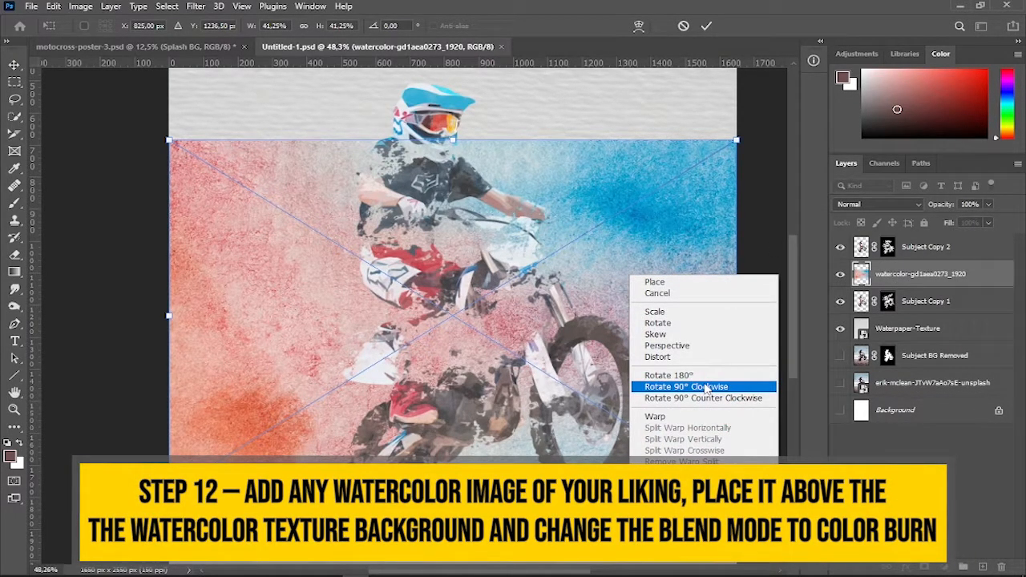
{"action": "left_click", "coordinate": [705, 388]}
{"action": "scroll", "coordinate": [706, 389], "scroll_direction": "down", "scroll_amount": 2}
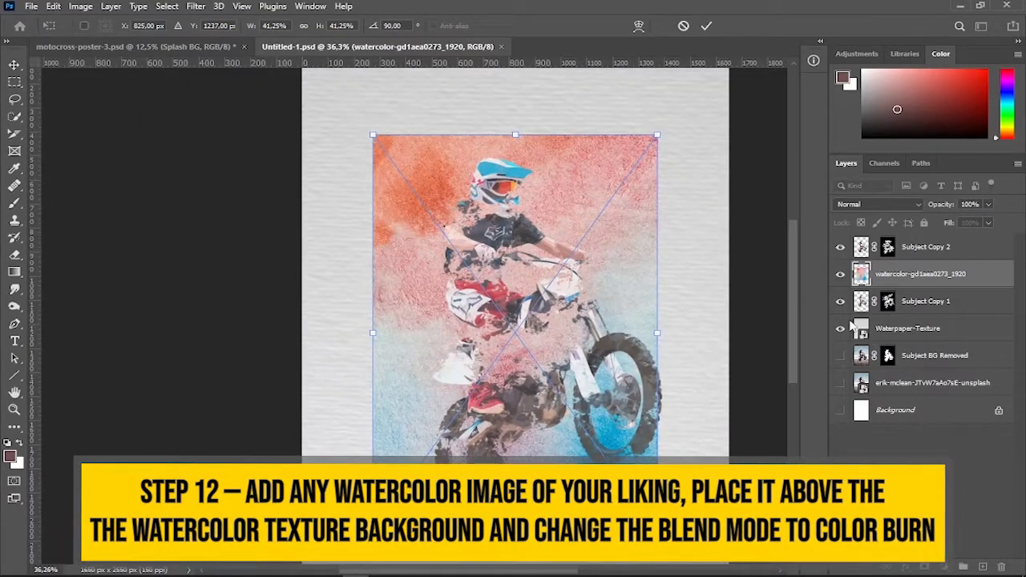
{"action": "key", "text": "Return"}
{"action": "key", "text": "e"}
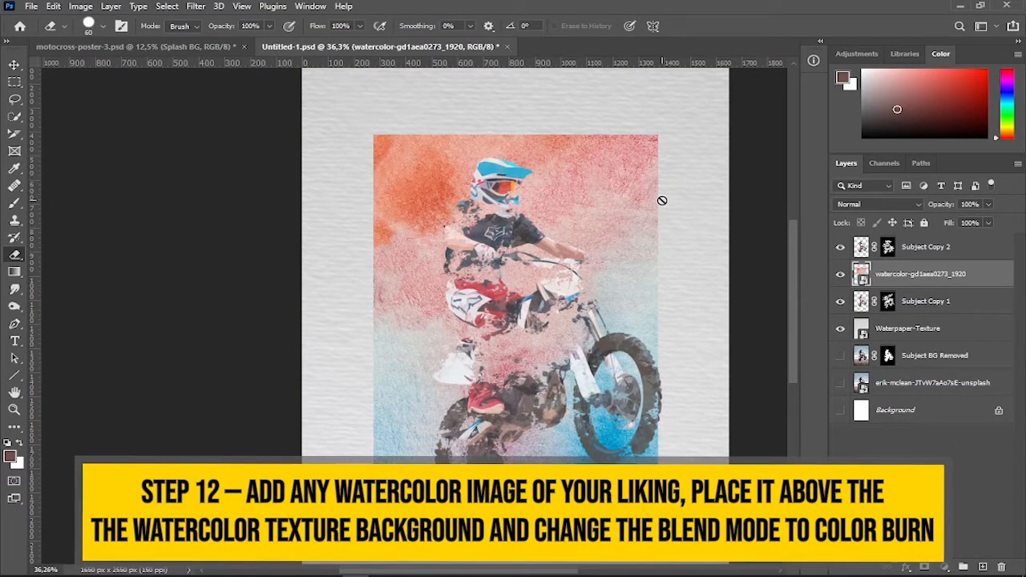
Step: Move the watercolor layer beneath Subject Copy 1 and scale it to 66.38% so it covers the whole canvas
{"action": "left_click_drag", "start_coordinate": [925, 275], "coordinate": [890, 314]}
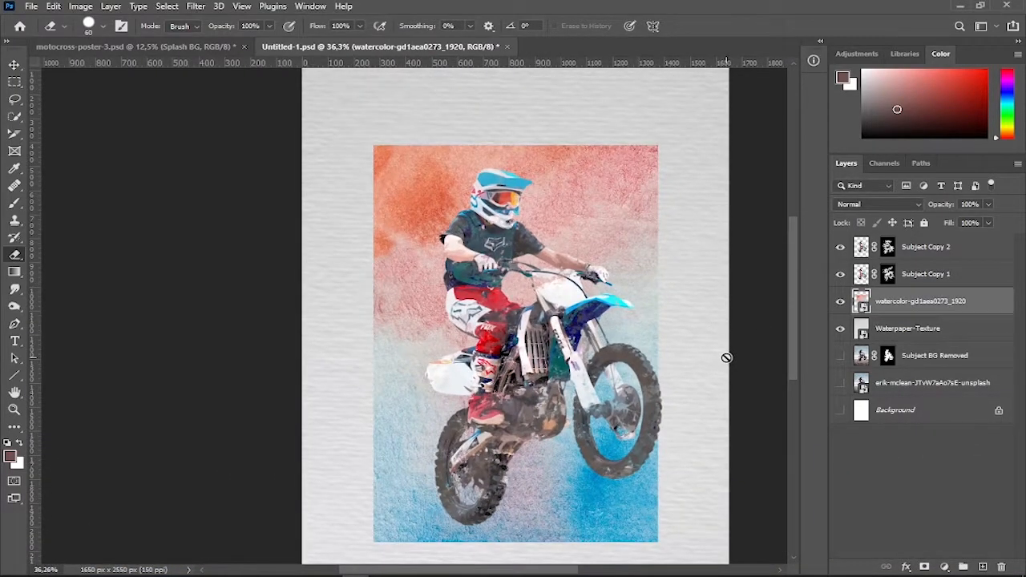
{"action": "key", "text": "ctrl+t"}
{"action": "key", "text": "shift+Up"}
{"action": "key", "text": "shift+Up"}
{"action": "key", "text": "shift+Up"}
{"action": "key", "text": "shift+Up"}
{"action": "left_click_drag", "start_coordinate": [561, 570], "coordinate": [573, 570]}
{"action": "scroll", "coordinate": [617, 162], "scroll_direction": "up", "scroll_amount": 1}
{"action": "left_click_drag", "start_coordinate": [618, 164], "coordinate": [734, 94]}
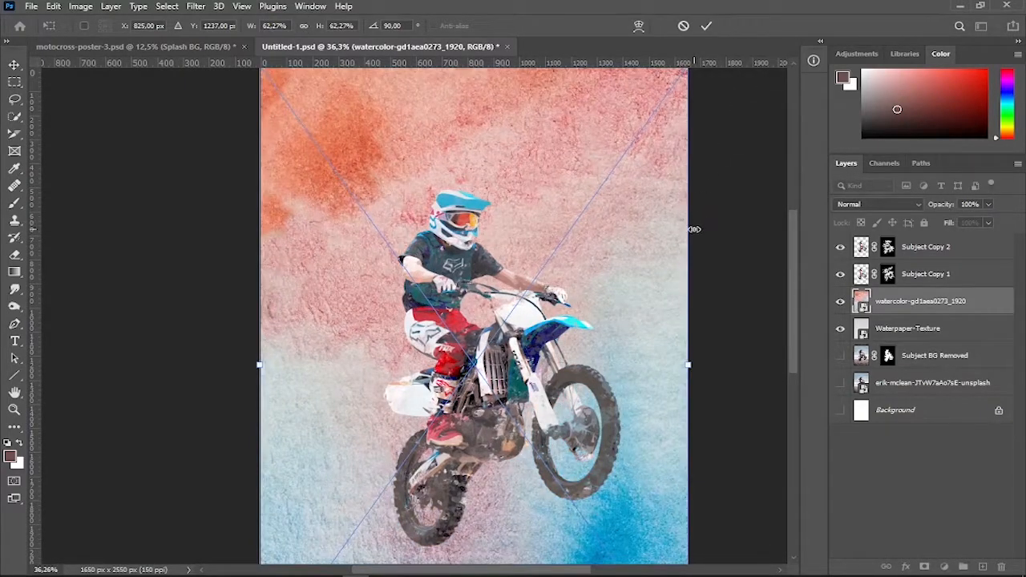
{"action": "scroll", "coordinate": [694, 229], "scroll_direction": "down", "scroll_amount": 3}
{"action": "left_click_drag", "start_coordinate": [567, 570], "coordinate": [591, 570]}
{"action": "mouse_move", "coordinate": [619, 107]}
{"action": "left_mouse_down"}
{"action": "mouse_move", "coordinate": [631, 92]}
{"action": "mouse_move", "coordinate": [605, 129]}
{"action": "mouse_move", "coordinate": [625, 100]}
{"action": "left_mouse_up"}
{"action": "scroll", "coordinate": [670, 313], "scroll_direction": "down", "scroll_amount": 3}
{"action": "scroll", "coordinate": [670, 314], "scroll_direction": "up", "scroll_amount": 2}
{"action": "left_click_drag", "start_coordinate": [579, 221], "coordinate": [581, 209]}
Step: Rotate the watercolor image 90° clockwise twice, apply the transformation and set the layer's blend mode to Color Burn
{"action": "right_click", "coordinate": [559, 291]}
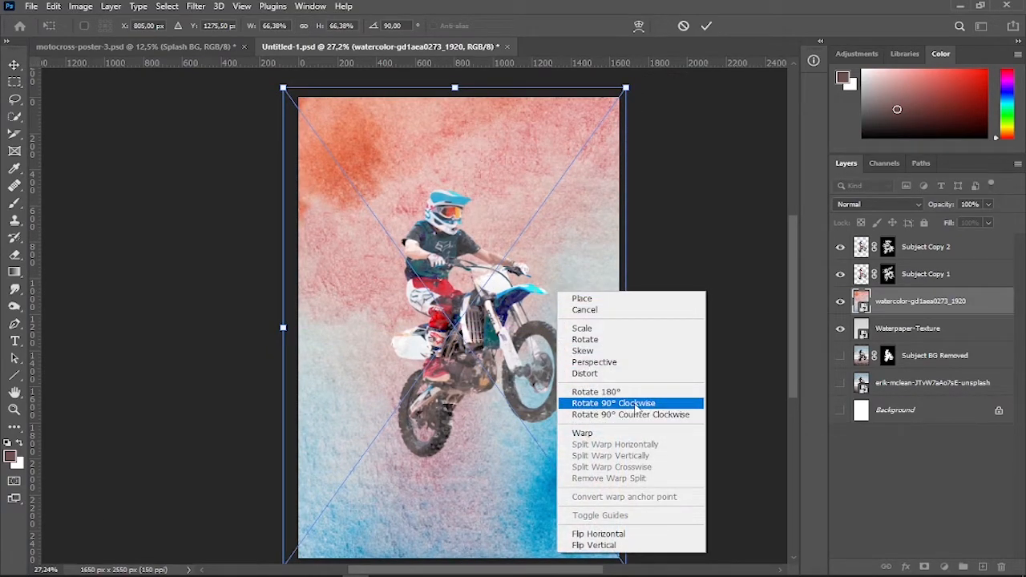
{"action": "left_click", "coordinate": [636, 403]}
{"action": "right_click", "coordinate": [603, 345]}
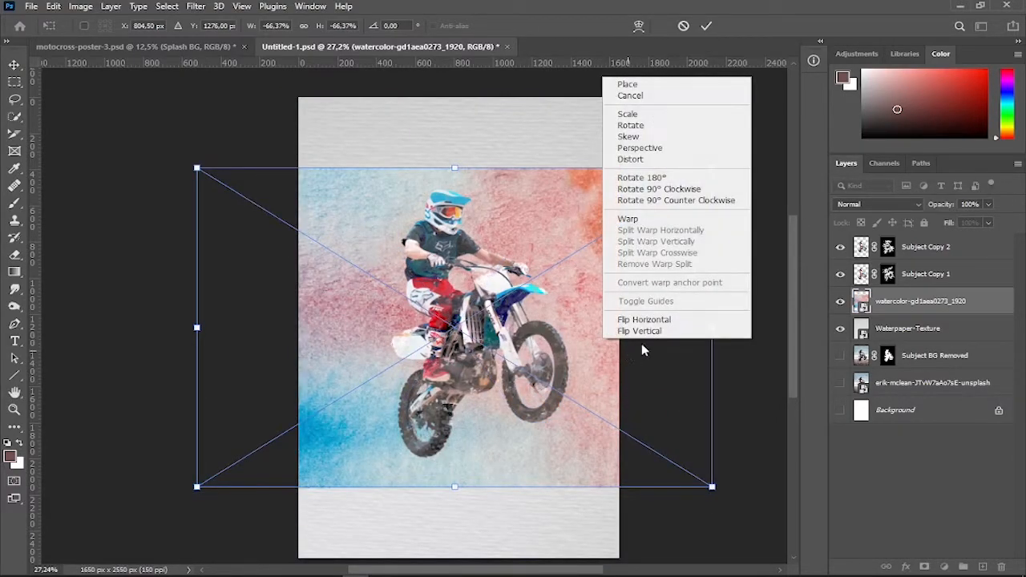
{"action": "left_click", "coordinate": [659, 189]}
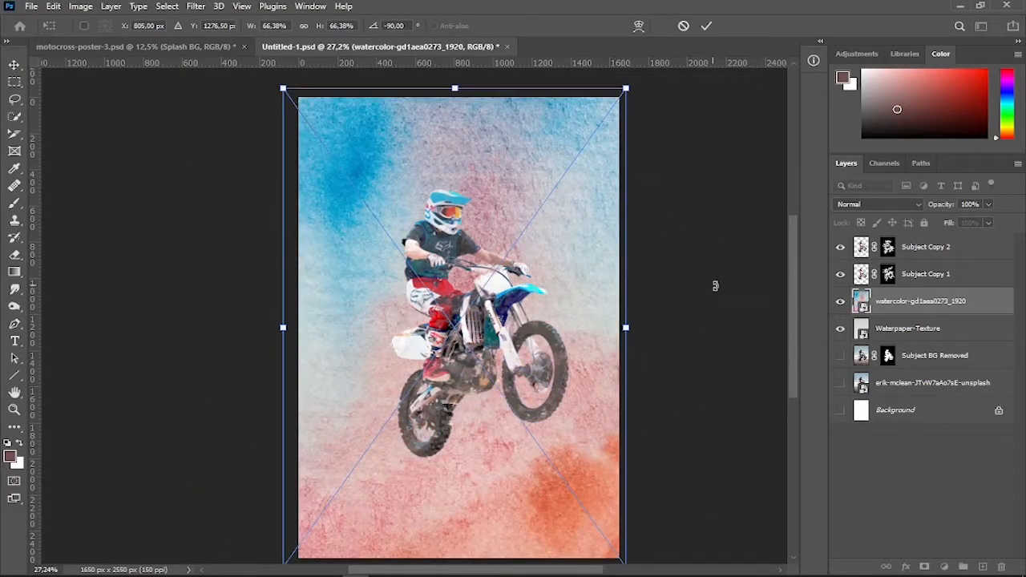
{"action": "left_click", "coordinate": [705, 27]}
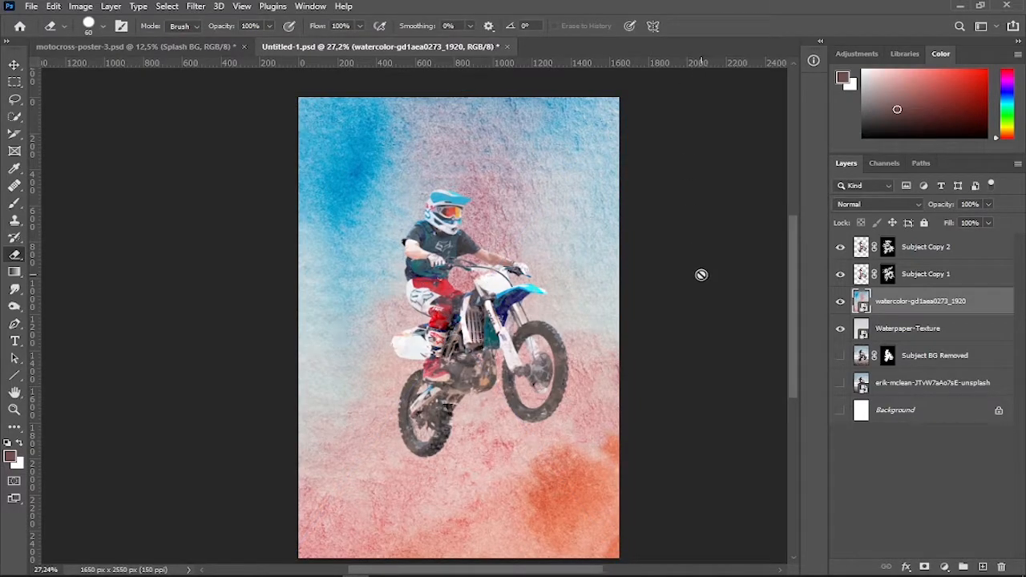
{"action": "left_click", "coordinate": [898, 199]}
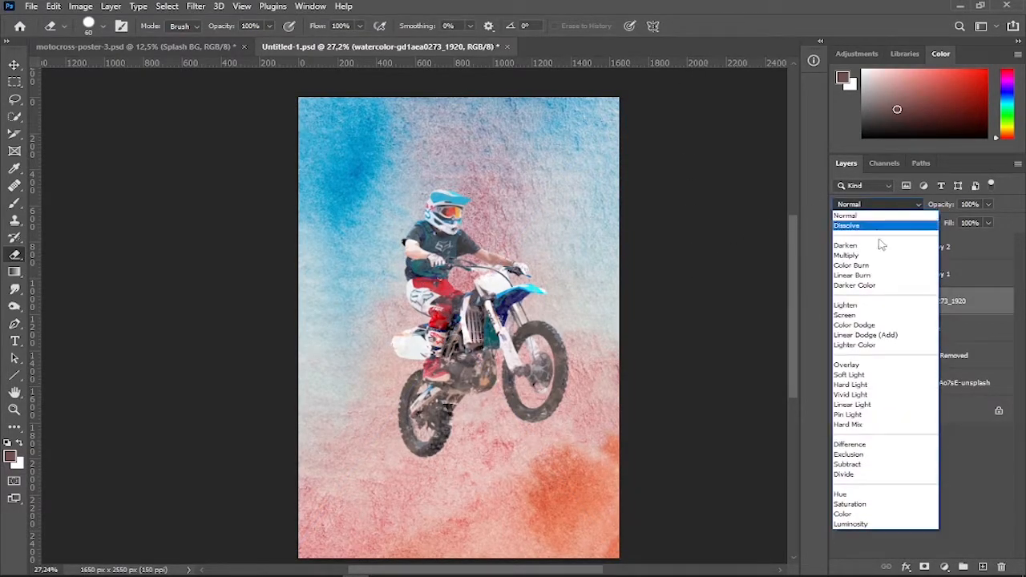
{"action": "left_click", "coordinate": [879, 271]}
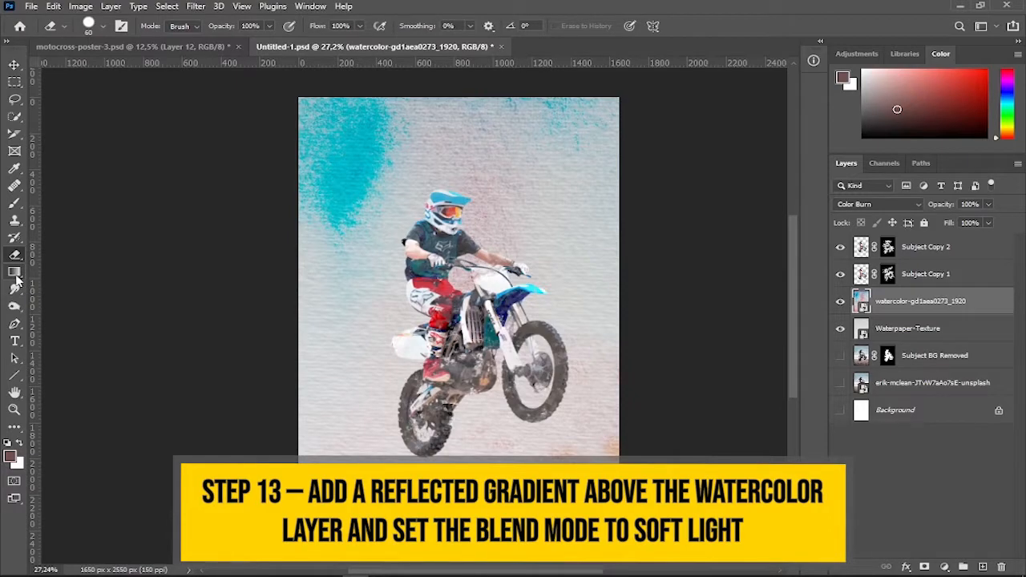
Step: Add a new layer above the watercolor and draw a diagonal reflected black-and-white gradient from the canvas centre
{"action": "left_click", "coordinate": [16, 274]}
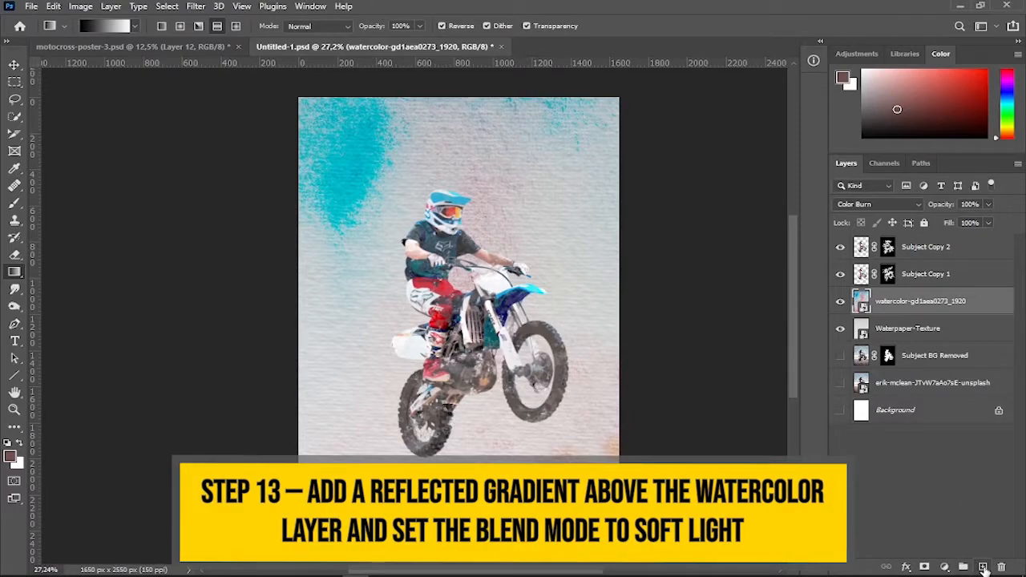
{"action": "left_click", "coordinate": [983, 567]}
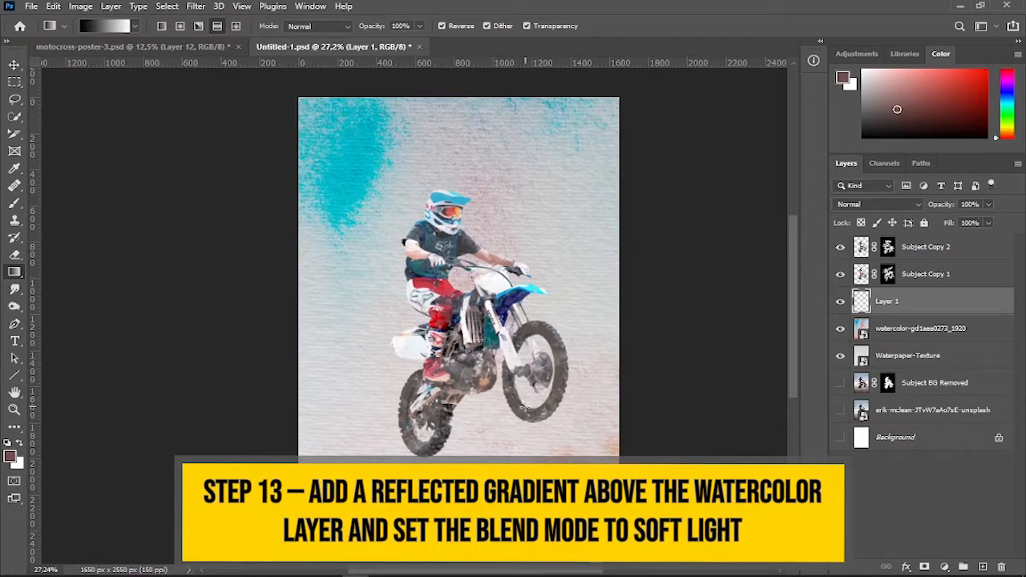
{"action": "left_click_drag", "start_coordinate": [463, 331], "coordinate": [370, 279]}
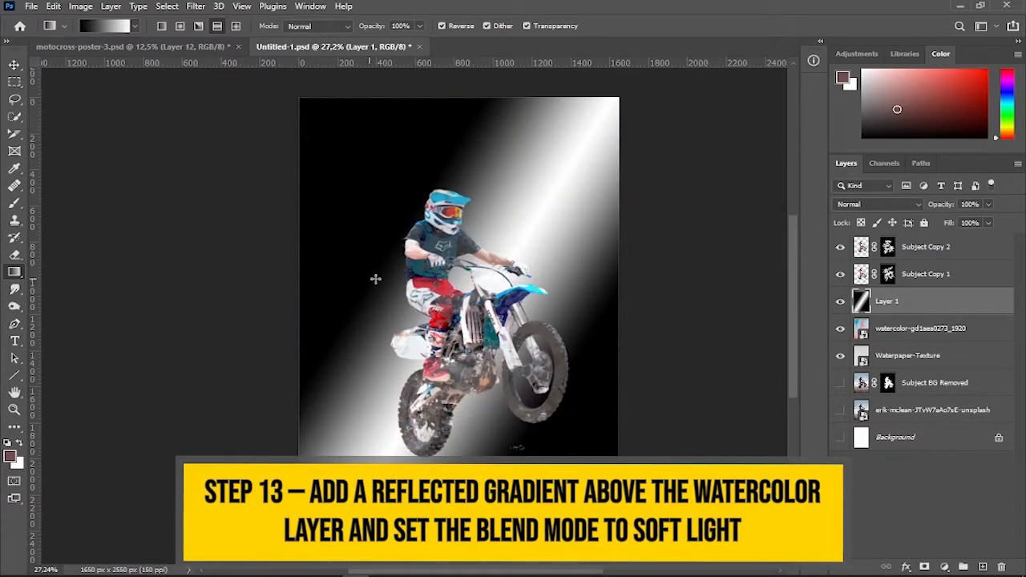
Step: Set the gradient layer's blend mode to Soft Light and its opacity to 75%
{"action": "left_click", "coordinate": [873, 208]}
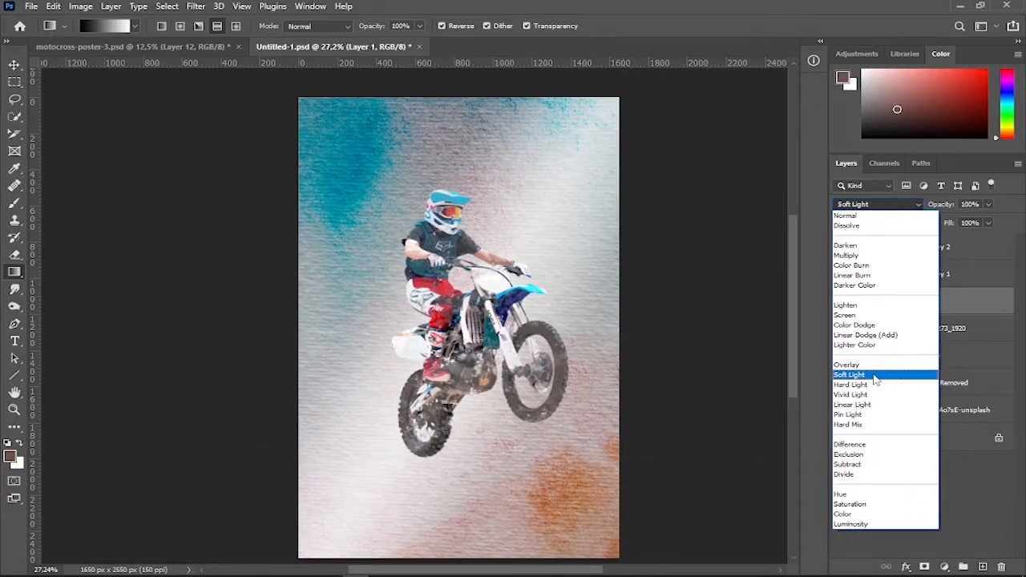
{"action": "left_click", "coordinate": [873, 375]}
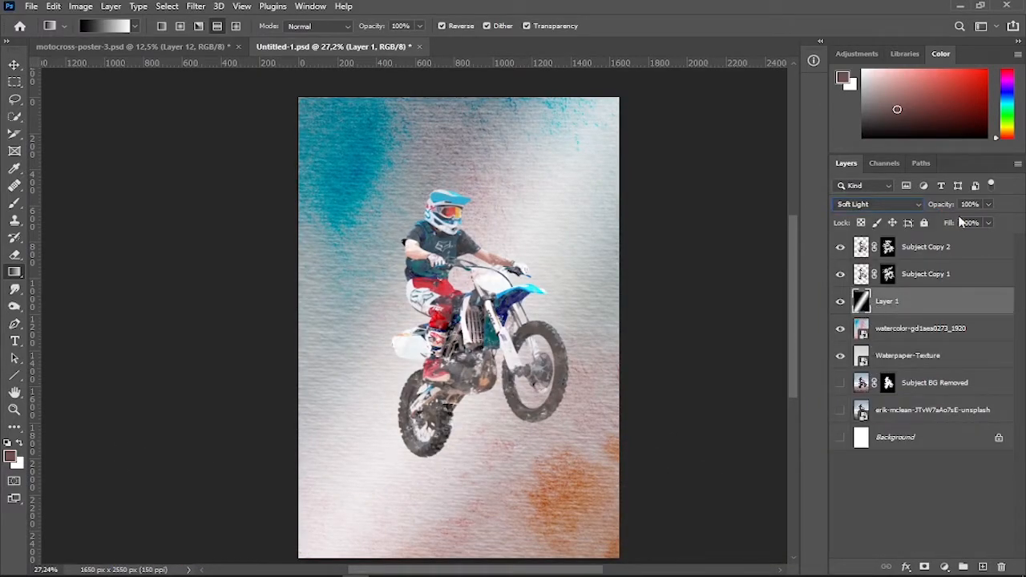
{"action": "type", "text": "75"}
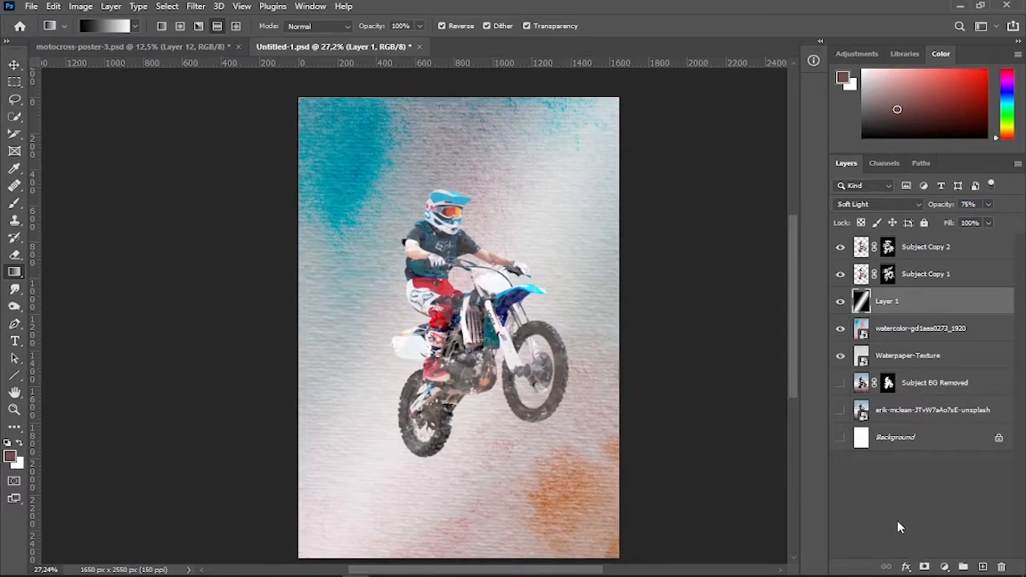
Step: Add the title text "MOTOCROSS" in Danger Flight Condensed at 290.25 pt across the upper part of the poster
{"action": "left_click", "coordinate": [17, 344]}
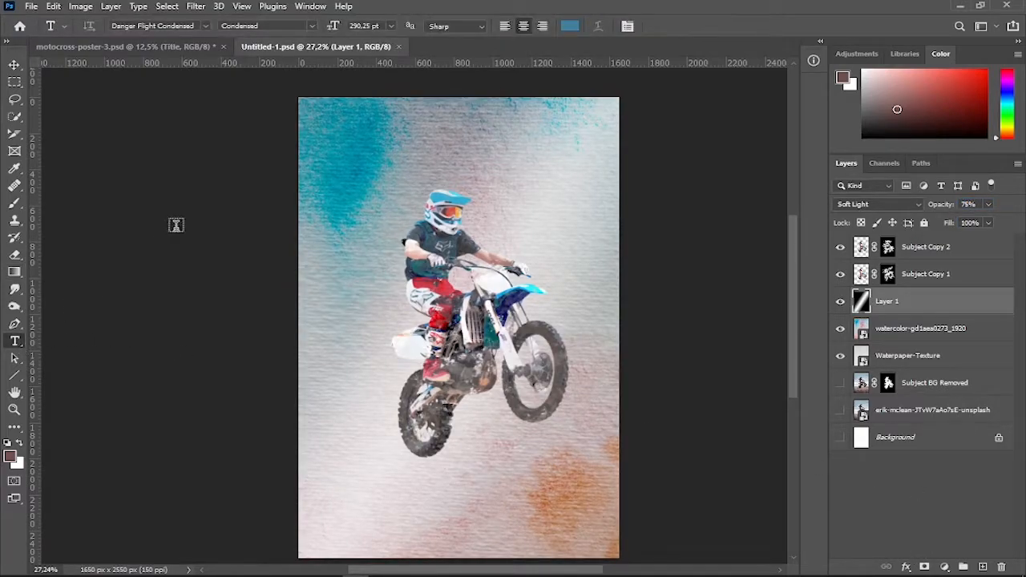
{"action": "left_click", "coordinate": [206, 27]}
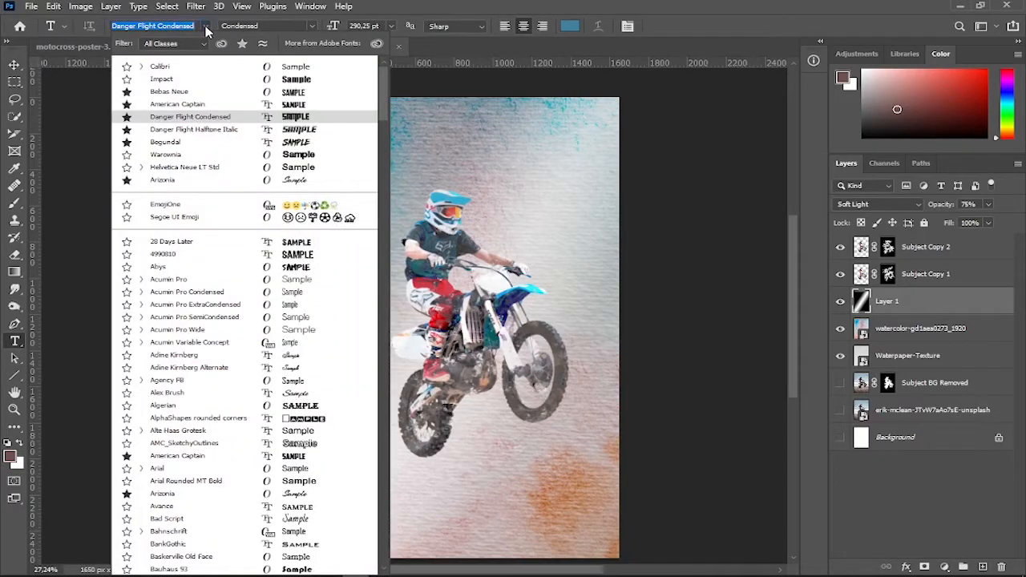
{"action": "left_click", "coordinate": [214, 117]}
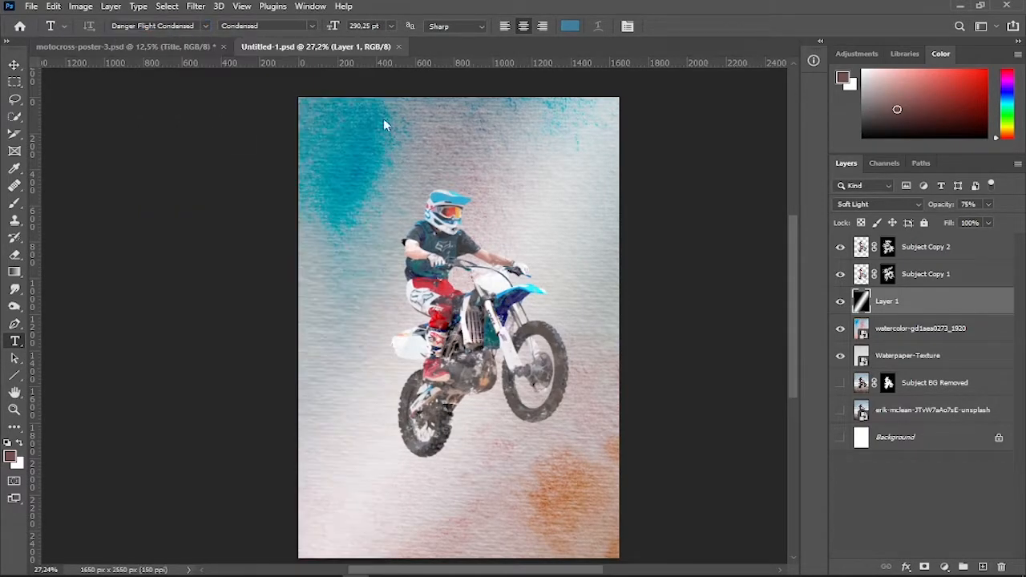
{"action": "left_click", "coordinate": [362, 161]}
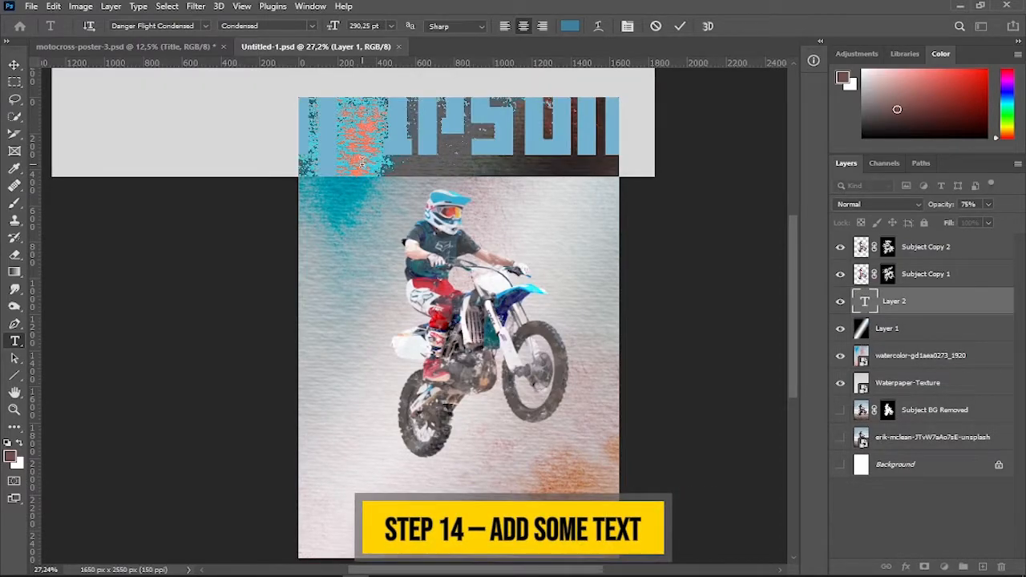
{"action": "type", "text": "MOTO"}
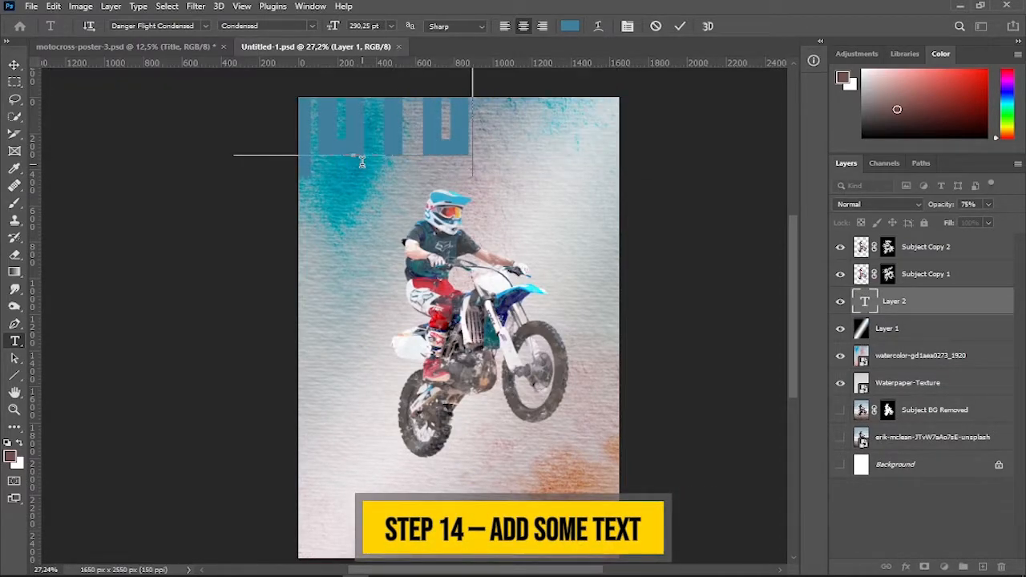
{"action": "type", "text": "CROSS"}
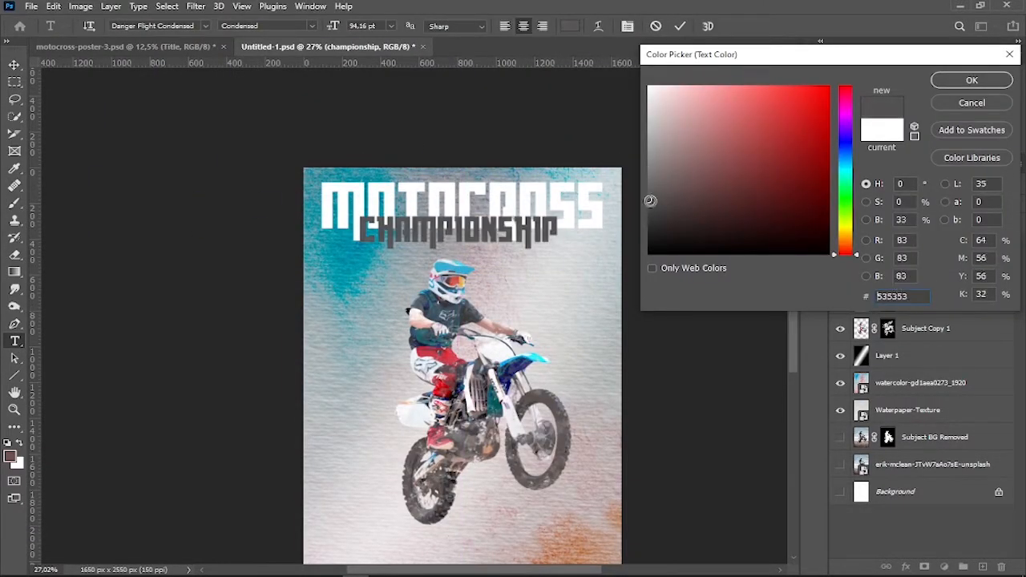
Step: Brush a cracked black texture on Layer 2, clipped to the Title group, and change that layer's blend mode
{"action": "left_click", "coordinate": [841, 325]}
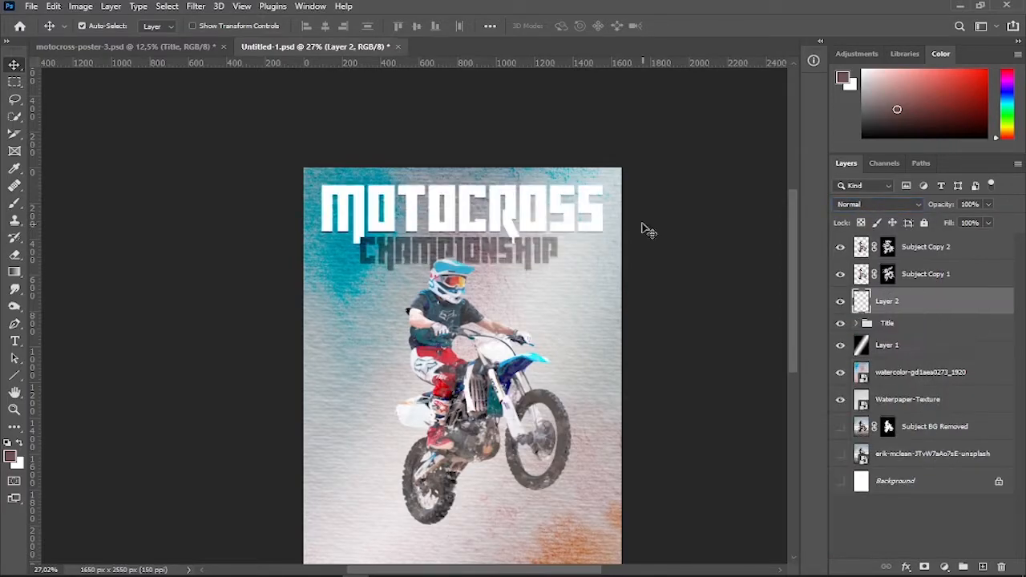
{"action": "key", "text": "b"}
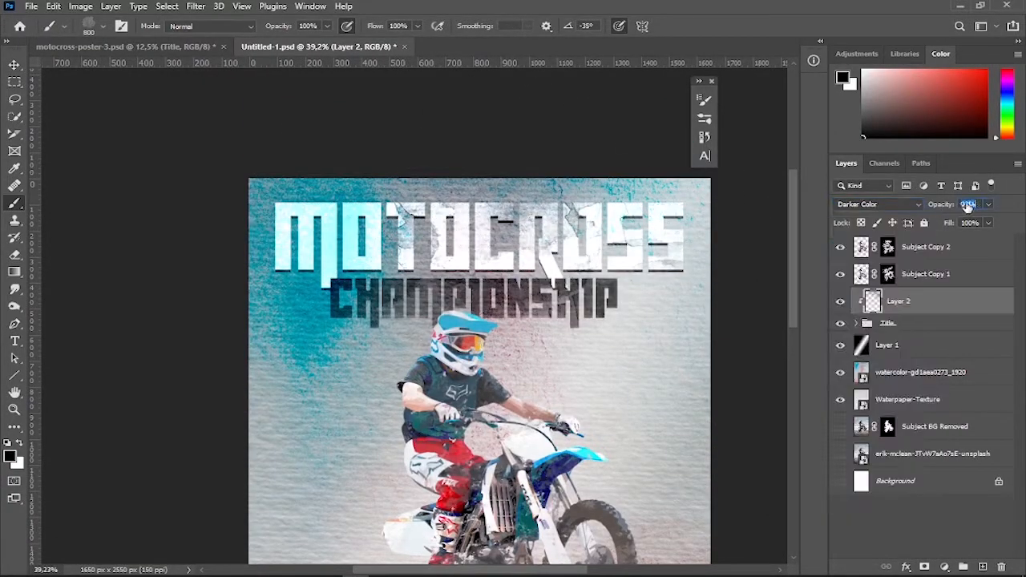
{"action": "left_click", "coordinate": [914, 205]}
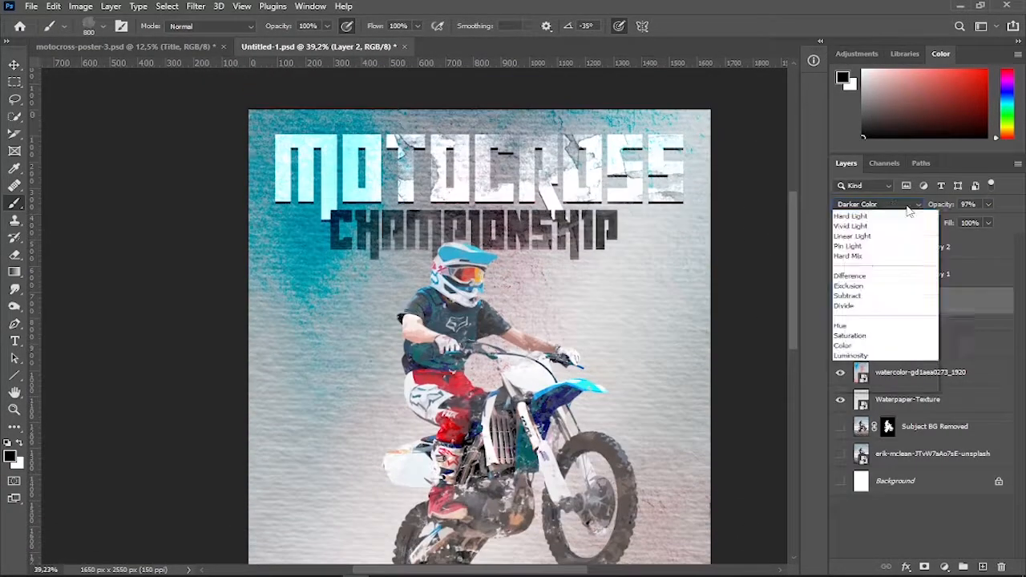
{"action": "left_click", "coordinate": [850, 404]}
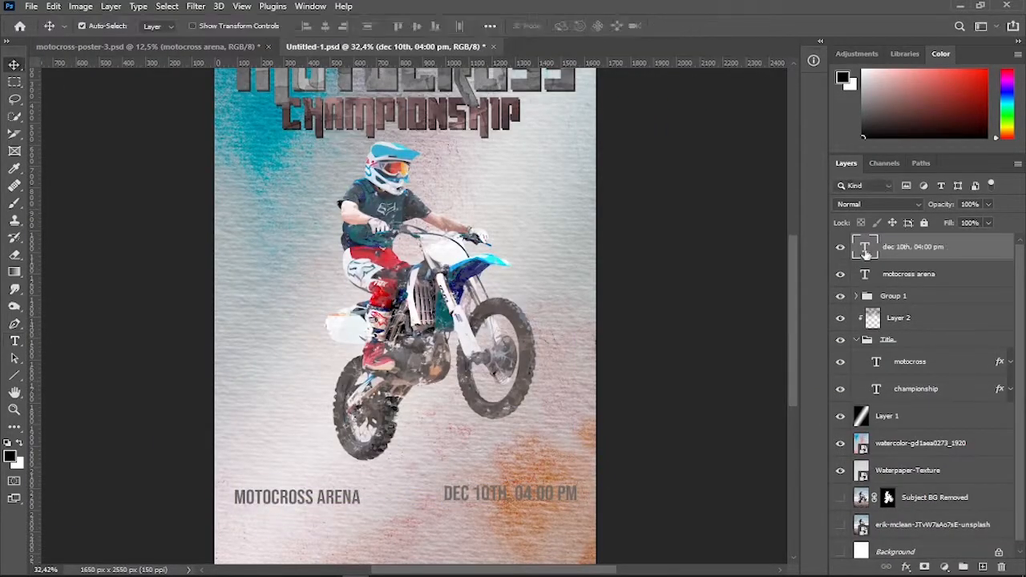
Step: Paste the layer style onto the "dec 10th, 04:00 pm" text and recolour the CHAMPIONSHIP text a pale pink
{"action": "double_click", "coordinate": [865, 250]}
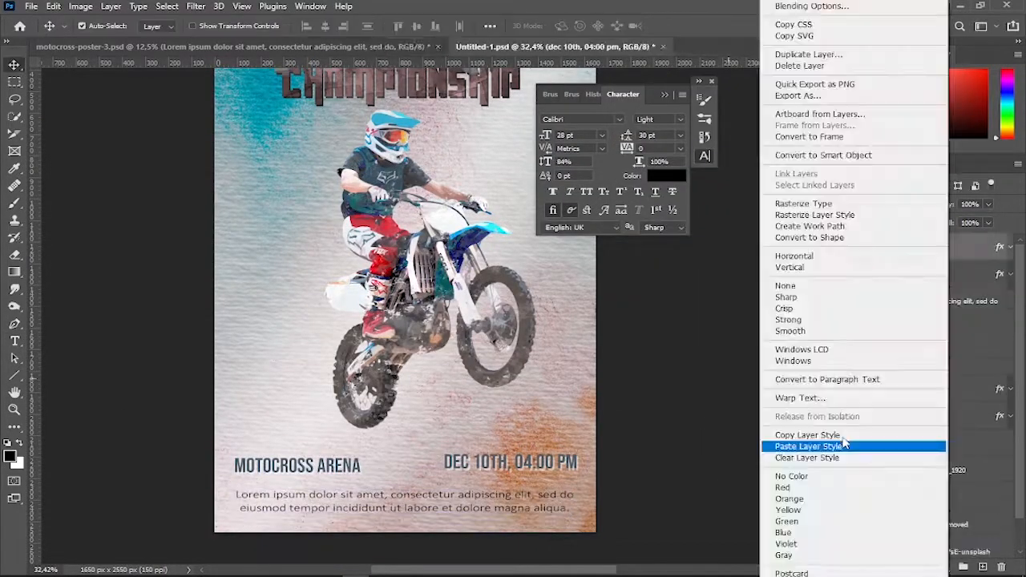
{"action": "left_click", "coordinate": [812, 443]}
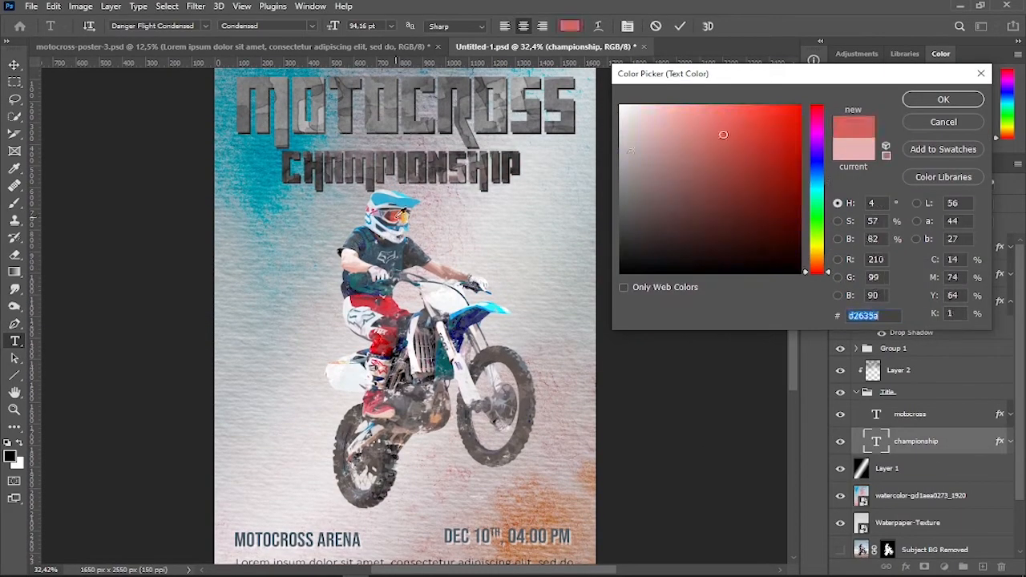
{"action": "left_click", "coordinate": [646, 122]}
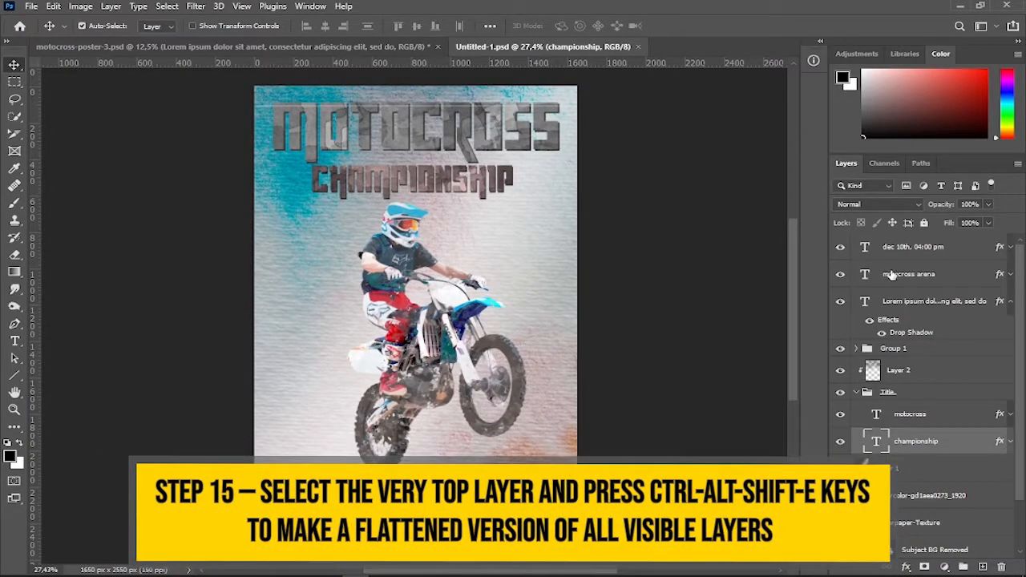
Step: Stamp all visible layers into a new layer above the date text and convert it to a smart object
{"action": "left_click", "coordinate": [922, 255]}
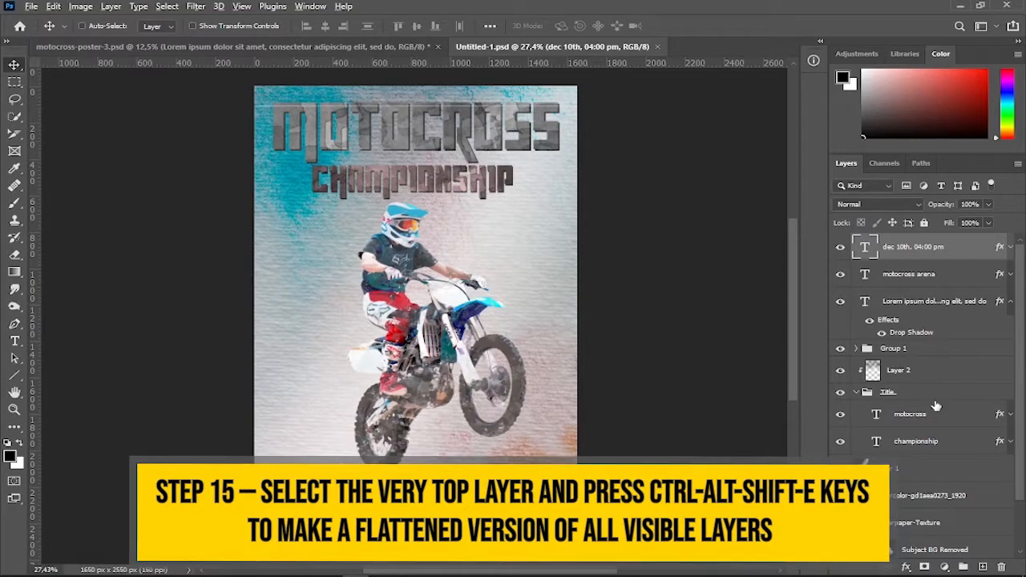
{"action": "key", "text": "ctrl+alt+shift+e"}
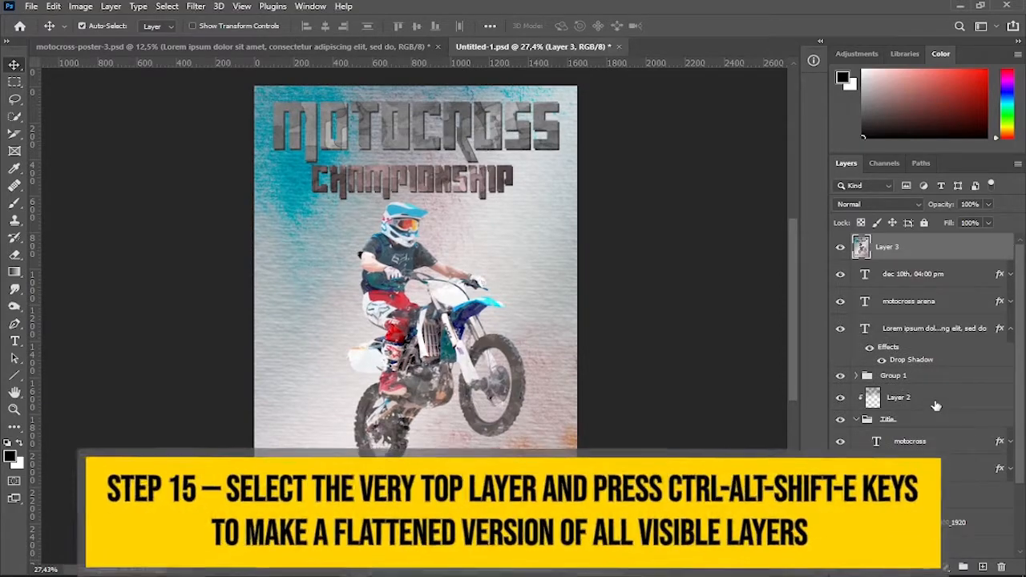
{"action": "right_click", "coordinate": [895, 245]}
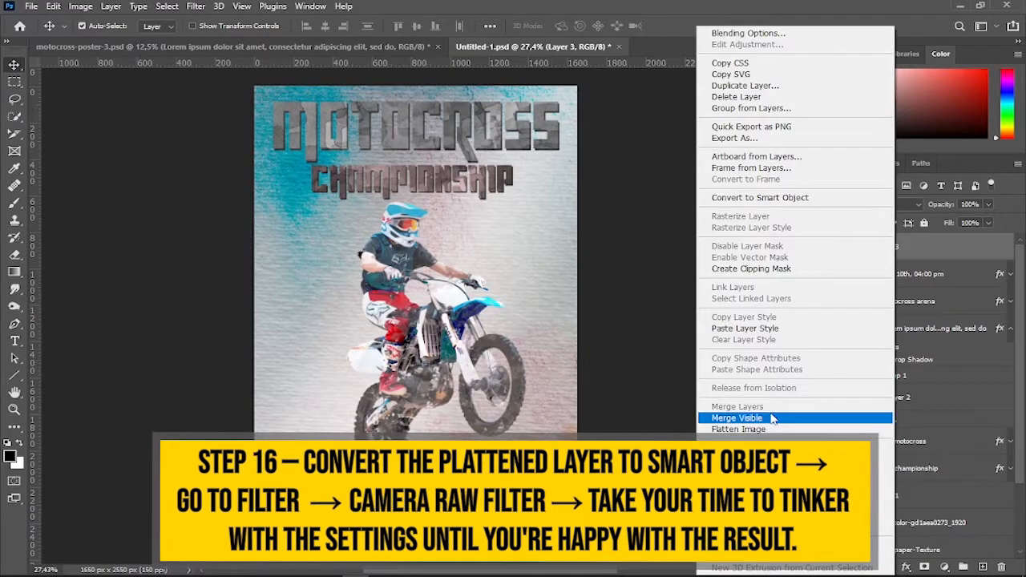
{"action": "left_click", "coordinate": [760, 197]}
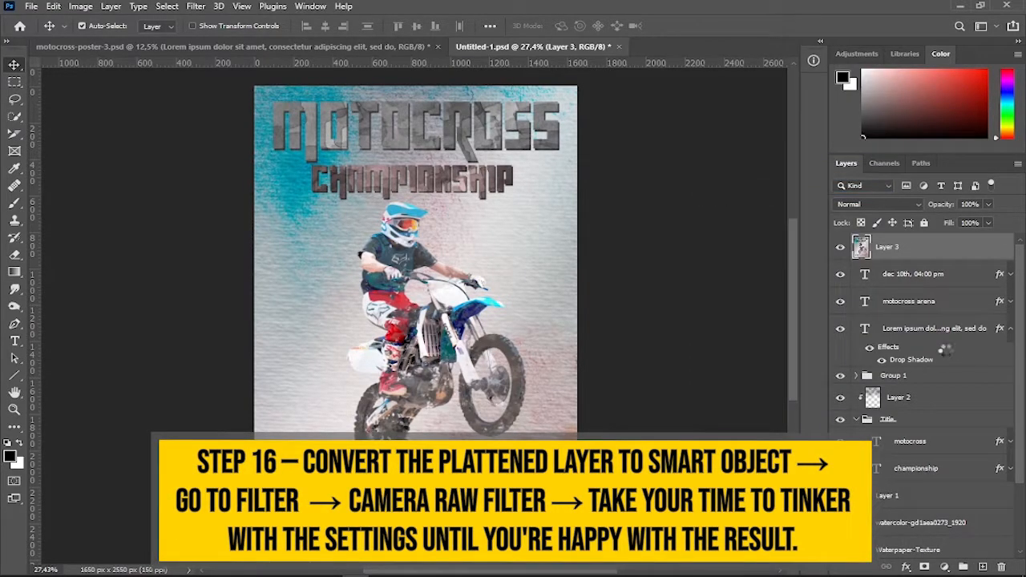
Step: Start the Camera Raw Filter and set Temperature +5, Tint +9, Exposure -0.05, Contrast +4, Highlights -78, Shadows +66 and Texture -21
{"action": "left_click", "coordinate": [204, 8]}
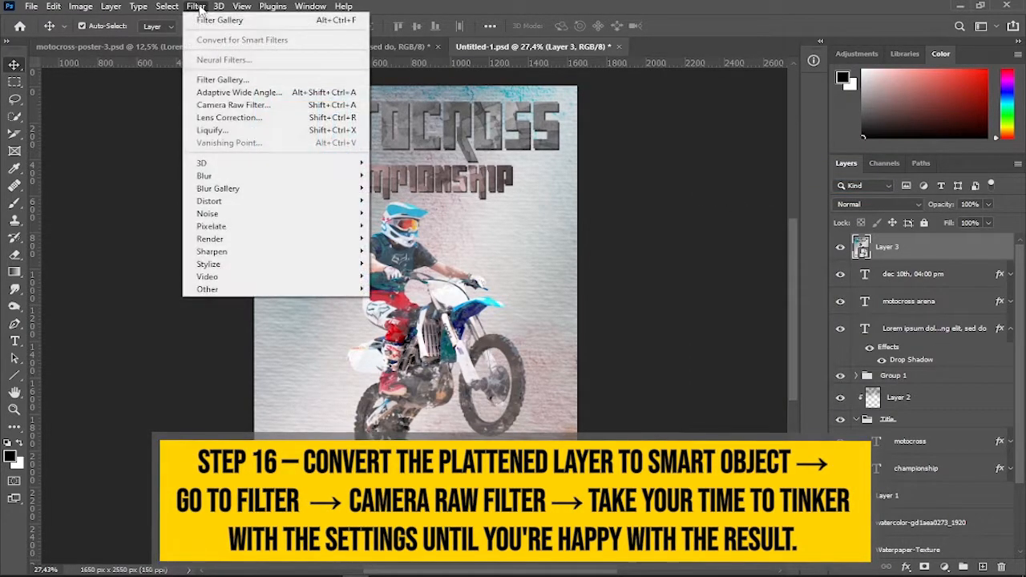
{"action": "left_click", "coordinate": [233, 105]}
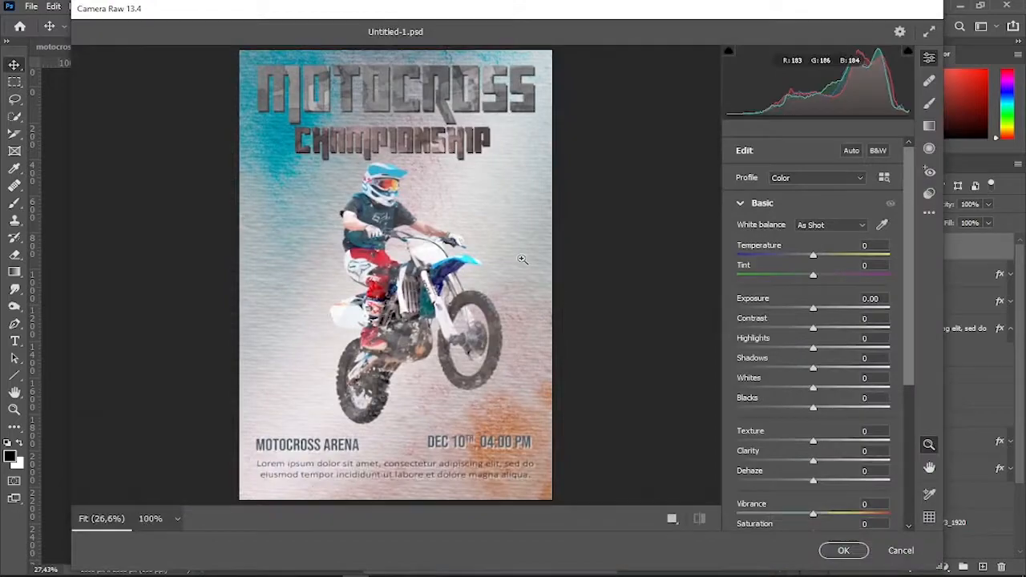
{"action": "mouse_move", "coordinate": [817, 256]}
{"action": "left_mouse_down"}
{"action": "mouse_move", "coordinate": [837, 278]}
{"action": "mouse_move", "coordinate": [819, 275]}
{"action": "left_mouse_up"}
{"action": "left_click_drag", "start_coordinate": [813, 307], "coordinate": [812, 308]}
{"action": "scroll", "coordinate": [813, 308], "scroll_direction": "down", "scroll_amount": 1}
{"action": "left_click_drag", "start_coordinate": [814, 298], "coordinate": [753, 286]}
{"action": "scroll", "coordinate": [909, 346], "scroll_direction": "down", "scroll_amount": 1}
{"action": "scroll", "coordinate": [818, 286], "scroll_direction": "down", "scroll_amount": 1}
{"action": "left_click_drag", "start_coordinate": [813, 275], "coordinate": [863, 281]}
{"action": "left_click_drag", "start_coordinate": [813, 348], "coordinate": [794, 353]}
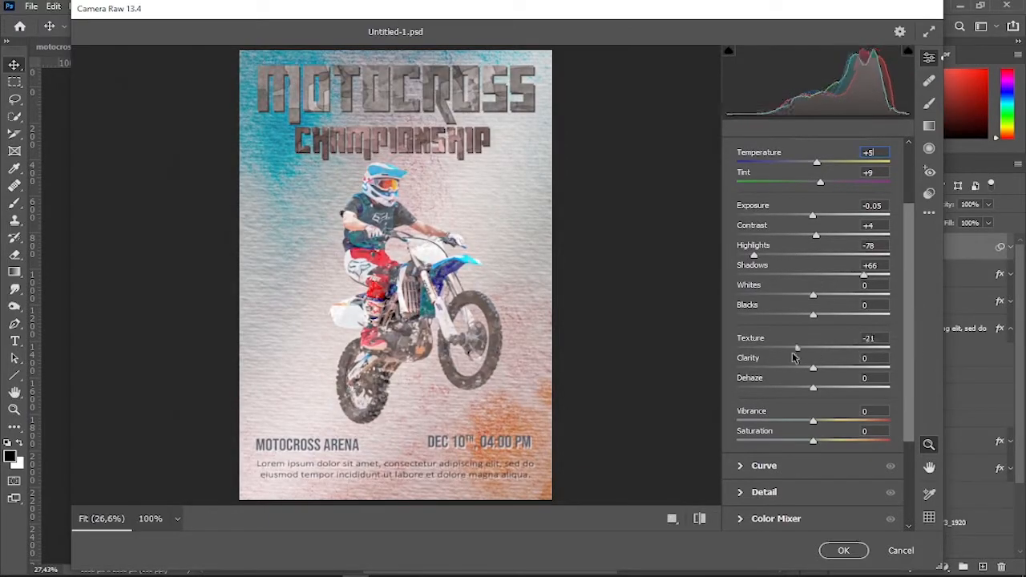
Step: Adjust the Clarity and Curve settings, and set Sharpening to 83 and Noise Reduction to 28
{"action": "left_click_drag", "start_coordinate": [865, 369], "coordinate": [833, 368]}
{"action": "scroll", "coordinate": [825, 353], "scroll_direction": "down", "scroll_amount": 1}
{"action": "mouse_move", "coordinate": [813, 320]}
{"action": "left_mouse_down"}
{"action": "mouse_move", "coordinate": [796, 330]}
{"action": "mouse_move", "coordinate": [808, 327]}
{"action": "left_mouse_up"}
{"action": "mouse_move", "coordinate": [813, 330]}
{"action": "left_mouse_down"}
{"action": "mouse_move", "coordinate": [880, 332]}
{"action": "mouse_move", "coordinate": [812, 324]}
{"action": "mouse_move", "coordinate": [811, 337]}
{"action": "left_mouse_up"}
{"action": "left_click", "coordinate": [811, 344]}
{"action": "left_click", "coordinate": [763, 488]}
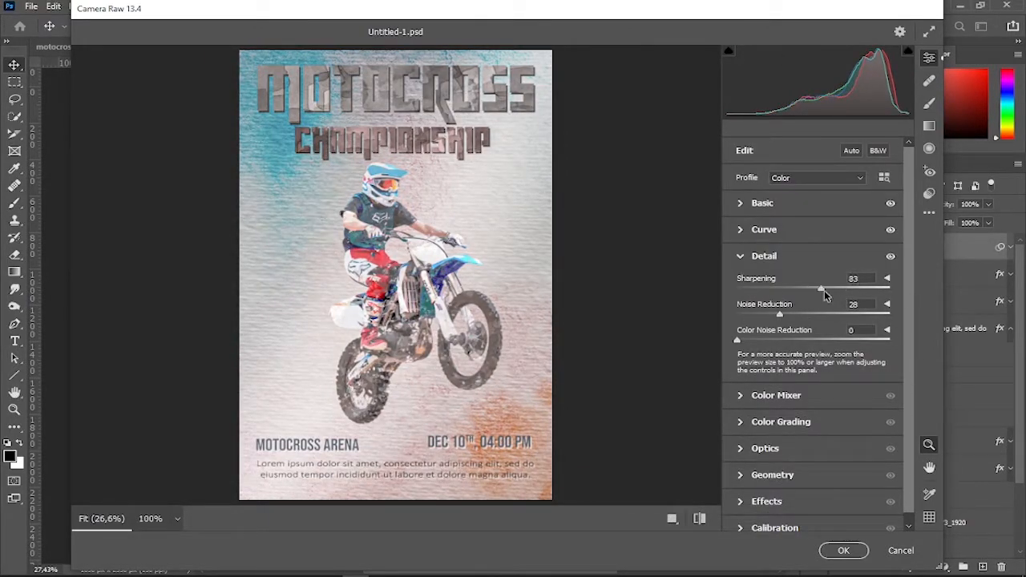
Step: Set Color Mixer hues to Oranges +24, Yellows -4, Greens -10, Aquas +32, Blues -24, Purples -64, and the Color Grading midtone luminance to -35
{"action": "left_click", "coordinate": [776, 396]}
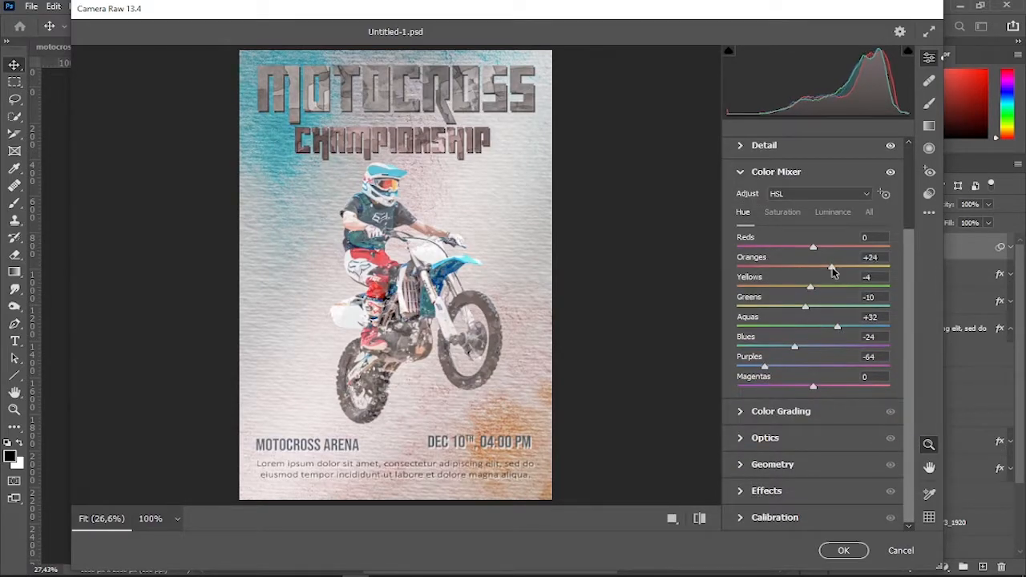
{"action": "left_click", "coordinate": [744, 412]}
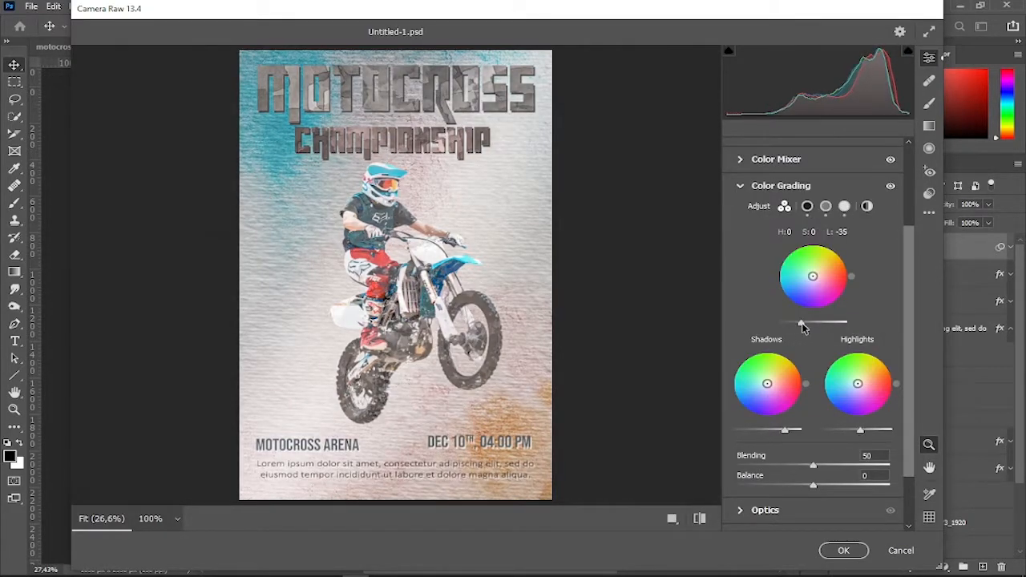
{"action": "scroll", "coordinate": [844, 398], "scroll_direction": "down", "scroll_amount": 2}
Step: Set the Optics distortion to +2 and add a negative vignetting effect
{"action": "left_click", "coordinate": [765, 438]}
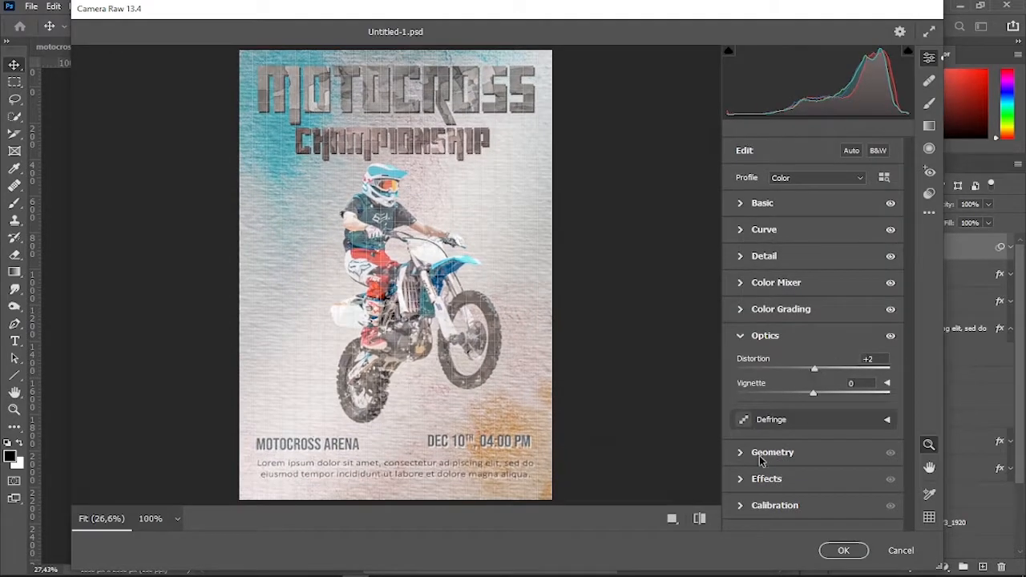
{"action": "left_click", "coordinate": [767, 476]}
{"action": "left_click_drag", "start_coordinate": [813, 447], "coordinate": [768, 455]}
Step: Calibrate Red Primary to Hue -11, Saturation +16, Green to Hue +10, Saturation +6, Blue to Hue -48, Saturation -29, and apply the filter
{"action": "left_click", "coordinate": [777, 470]}
{"action": "left_click_drag", "start_coordinate": [803, 384], "coordinate": [805, 379]}
{"action": "left_click_drag", "start_coordinate": [813, 440], "coordinate": [821, 439]}
{"action": "left_click_drag", "start_coordinate": [813, 458], "coordinate": [842, 455]}
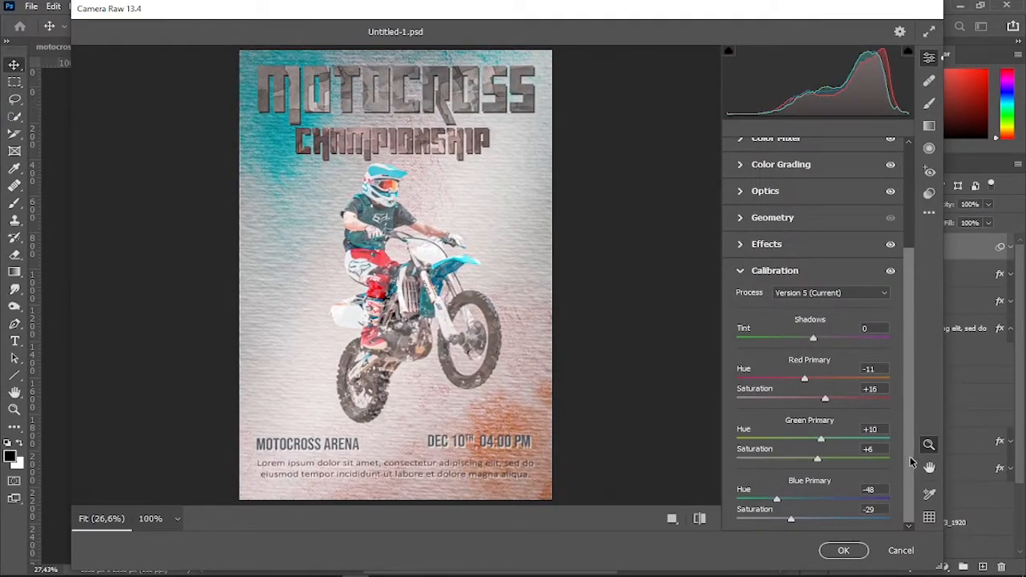
{"action": "left_click", "coordinate": [846, 552]}
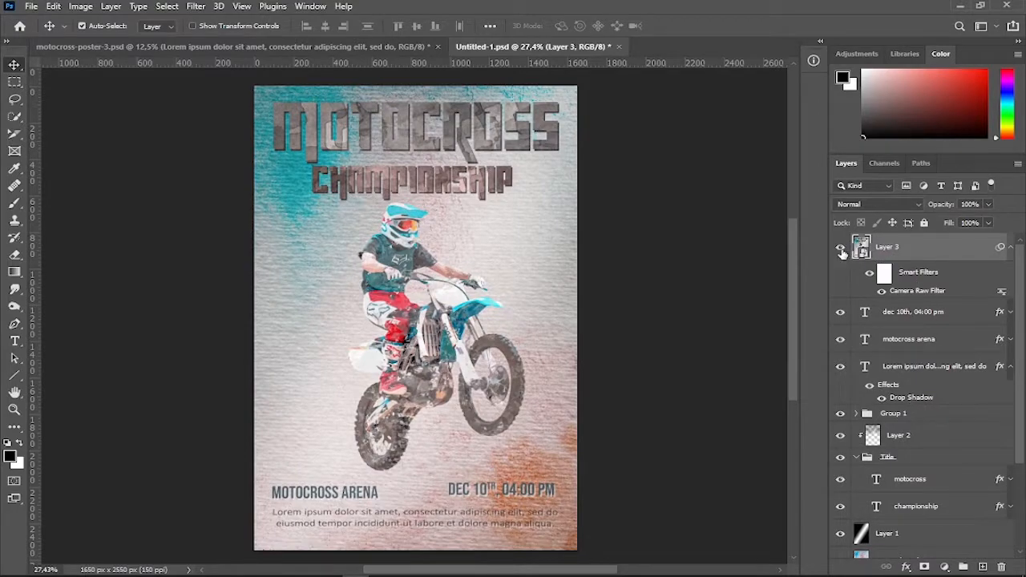
Step: Toggle the filtered Layer 3 off and on to compare the poster before and after
{"action": "left_click", "coordinate": [841, 249]}
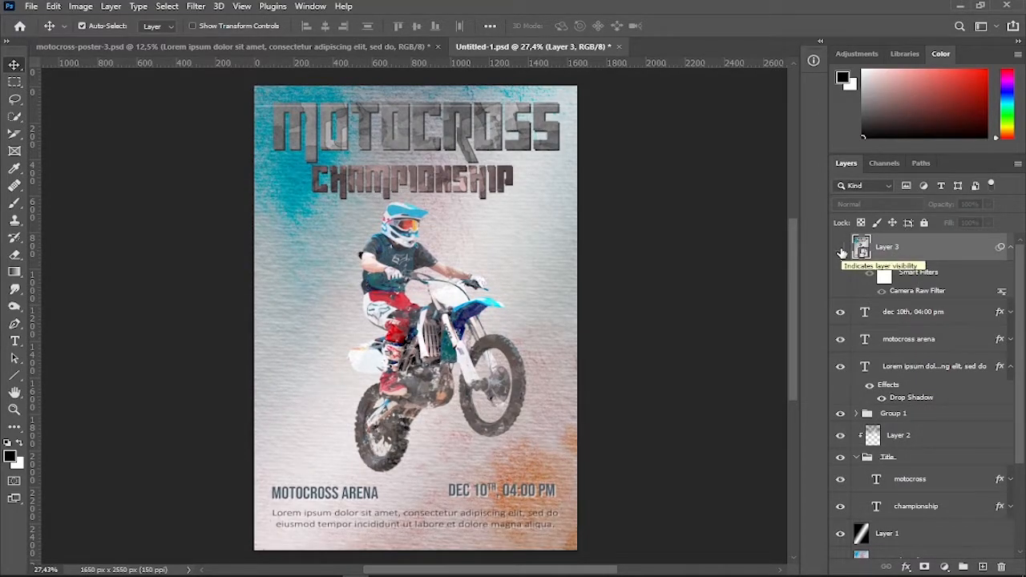
{"action": "left_click", "coordinate": [841, 249]}
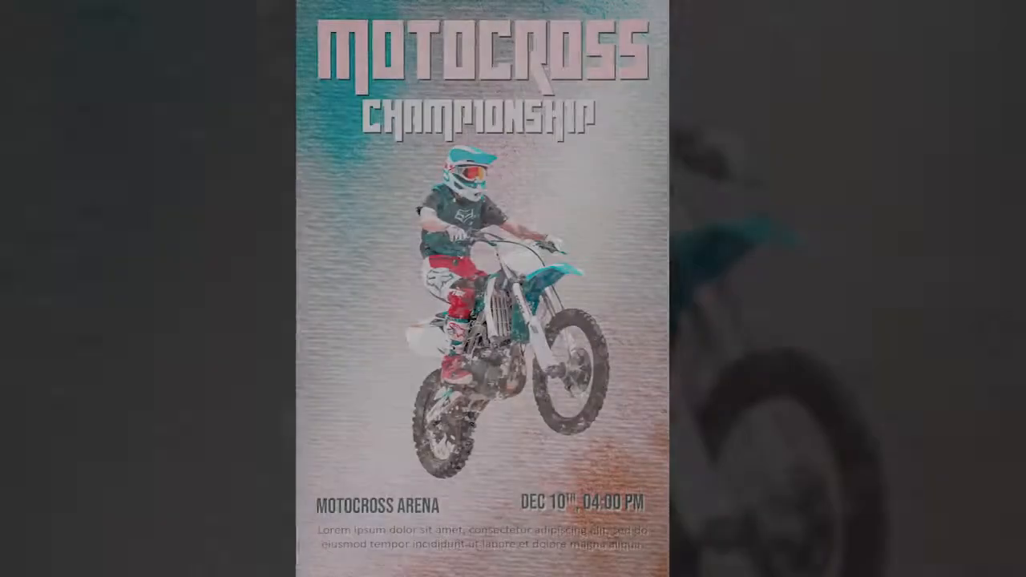